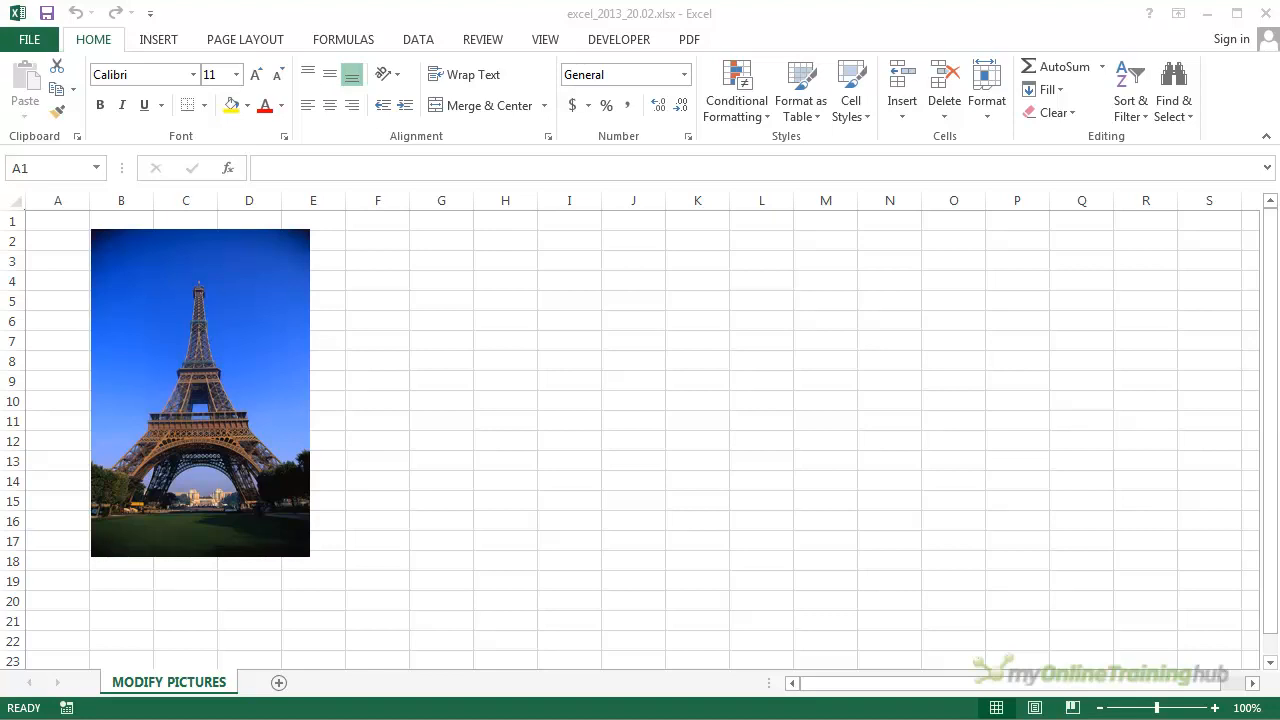
Search Office.com Clip Art for "paris" and close the results without inserting a picture
click(384, 261)
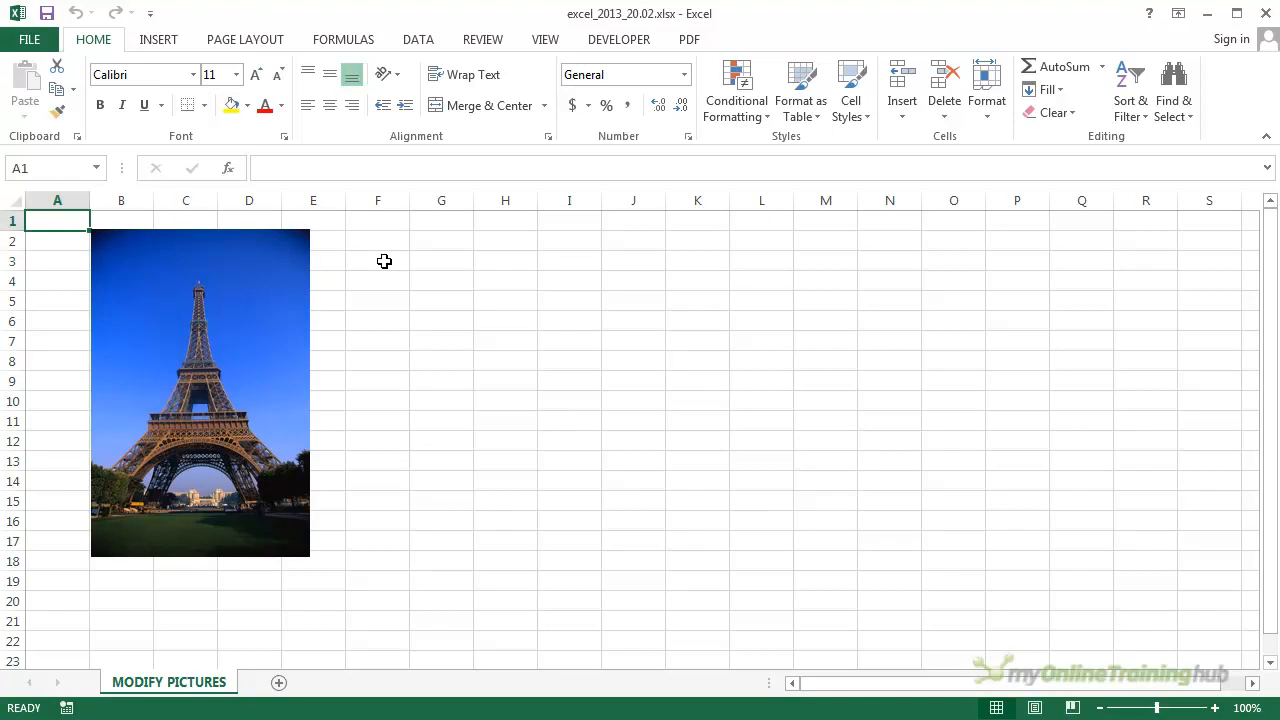
click(366, 243)
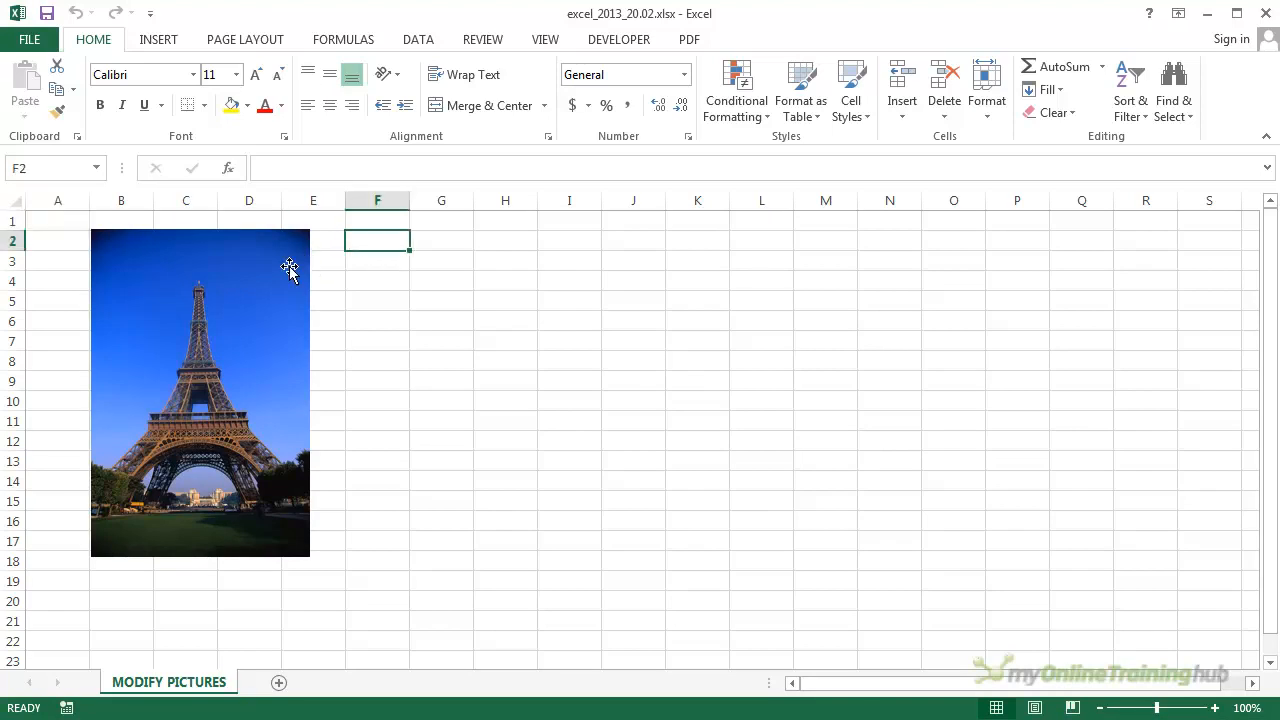
click(172, 43)
click(270, 88)
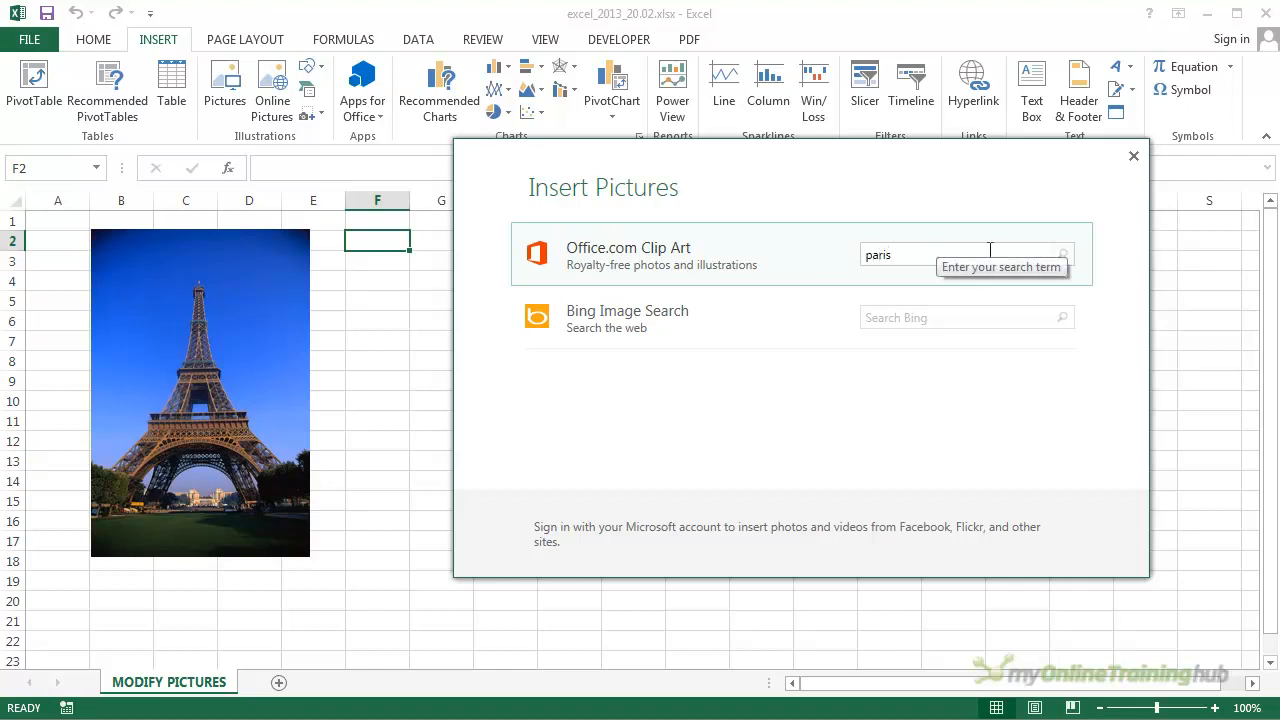
click(1065, 257)
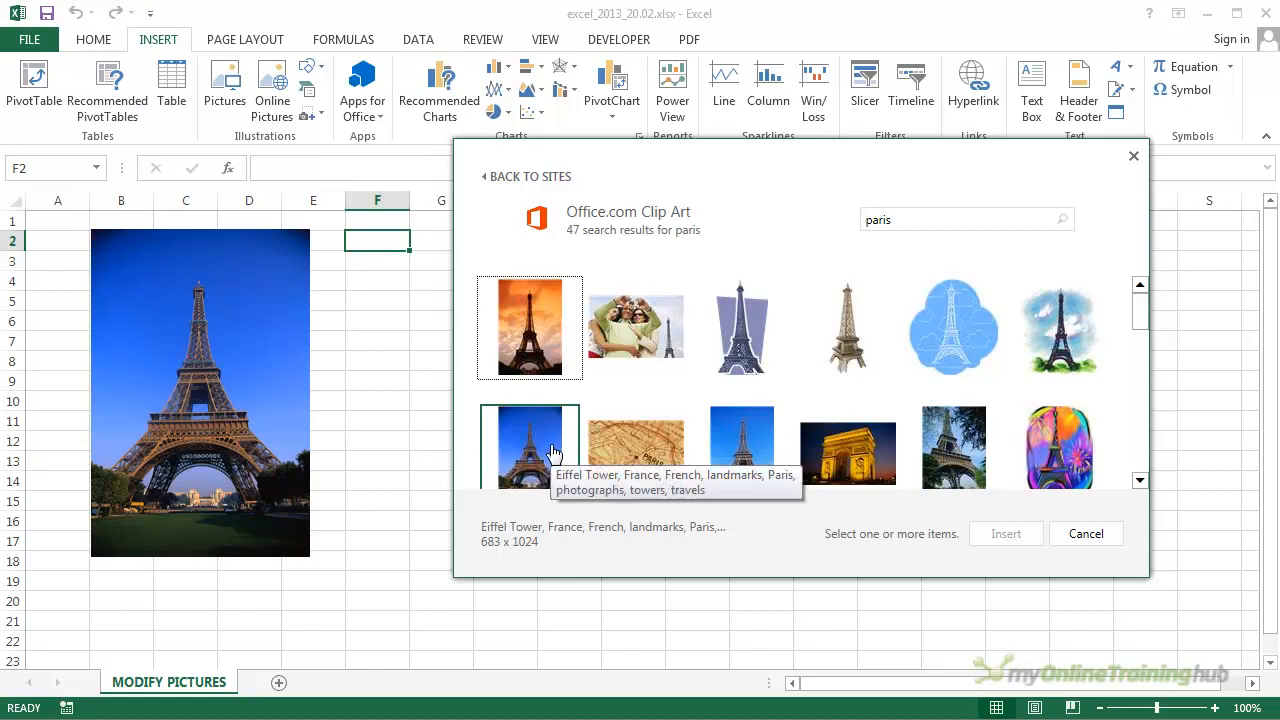
click(1092, 536)
click(1133, 156)
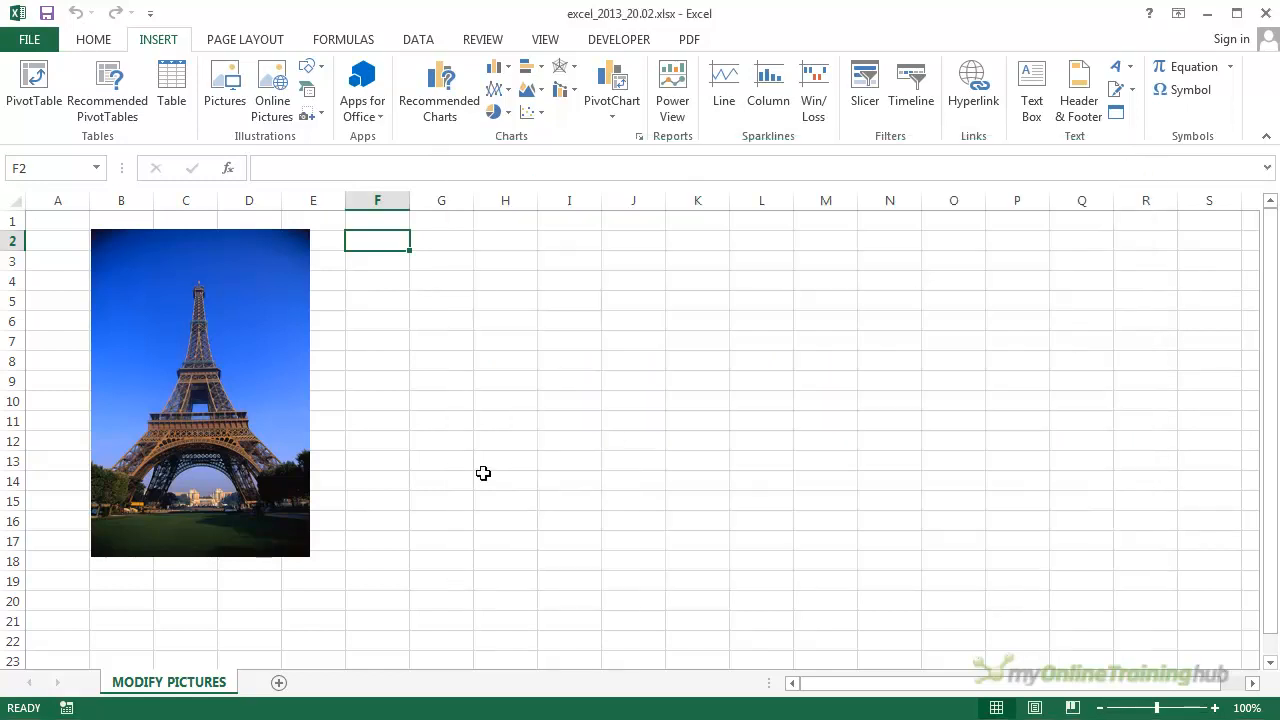
Try Remove Background on the Eiffel Tower picture and discard all of its changes
click(52, 220)
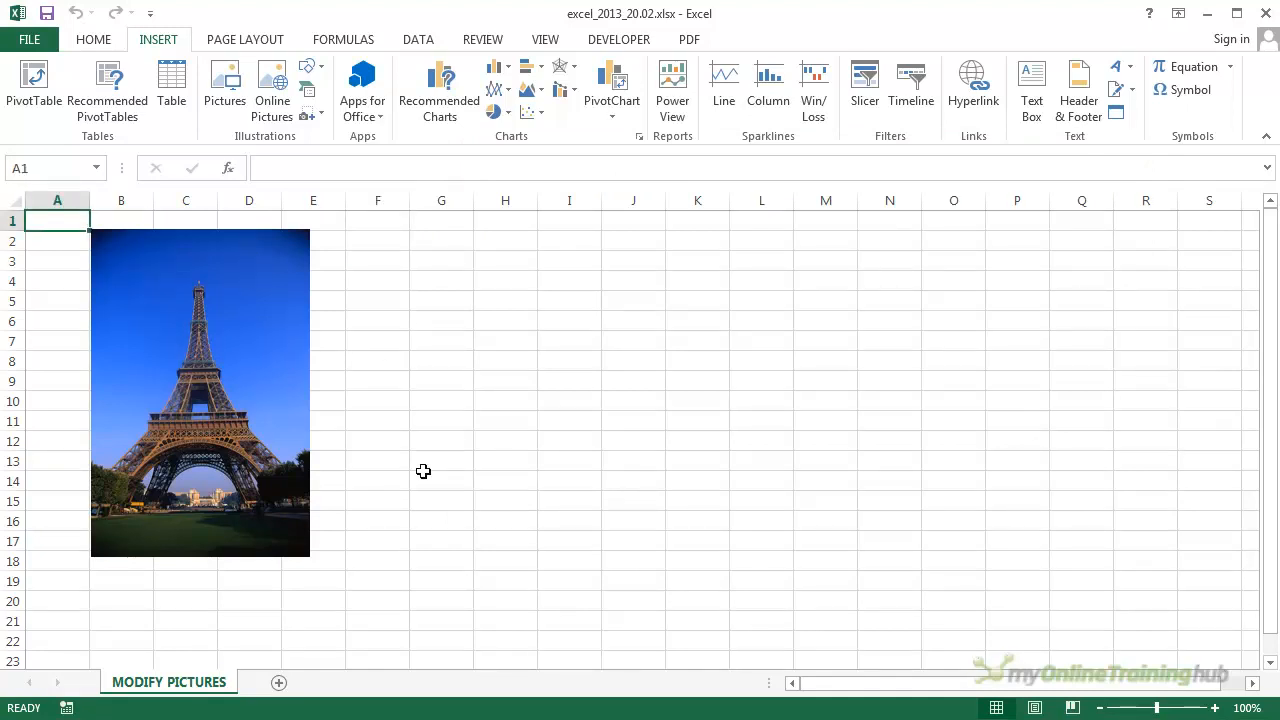
click(246, 343)
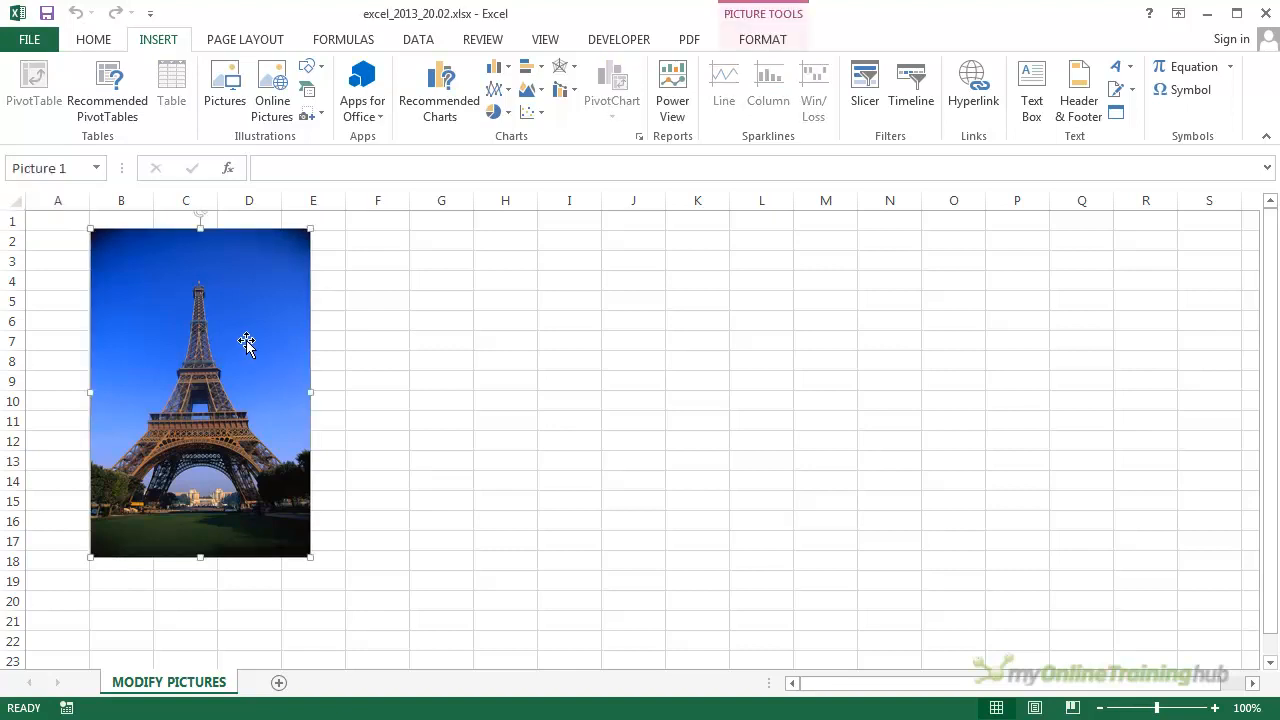
click(762, 19)
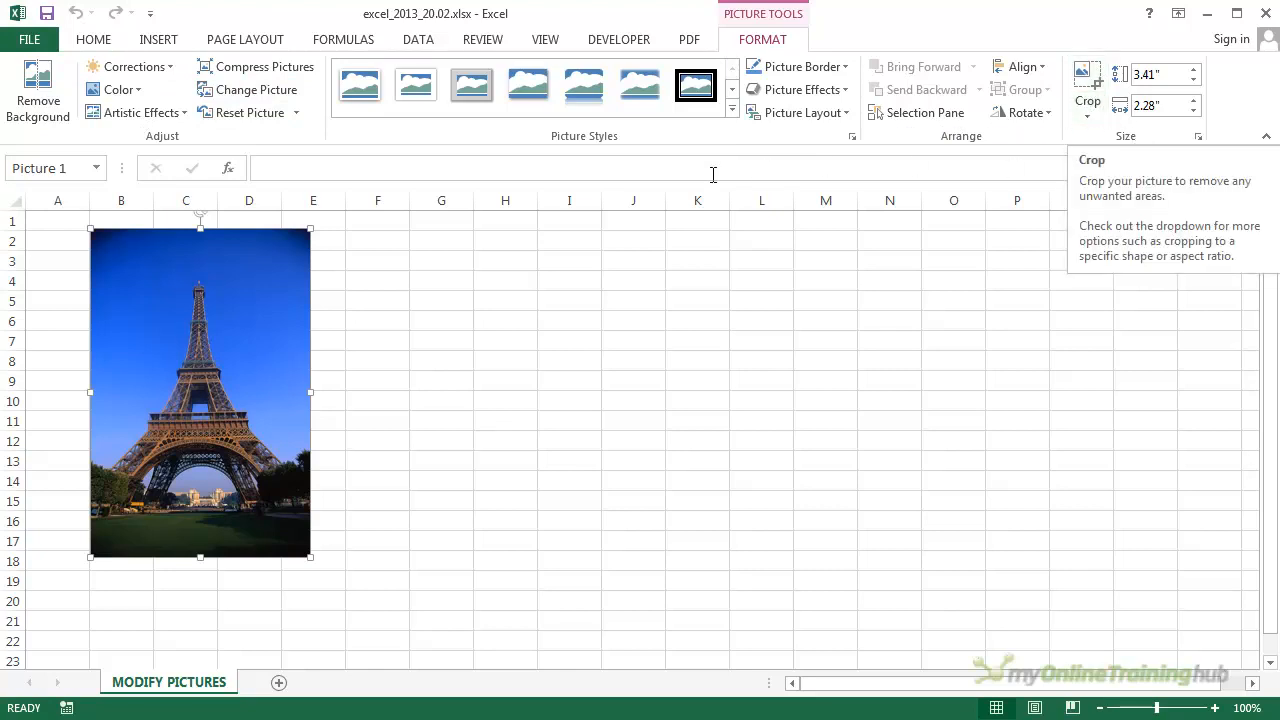
click(58, 112)
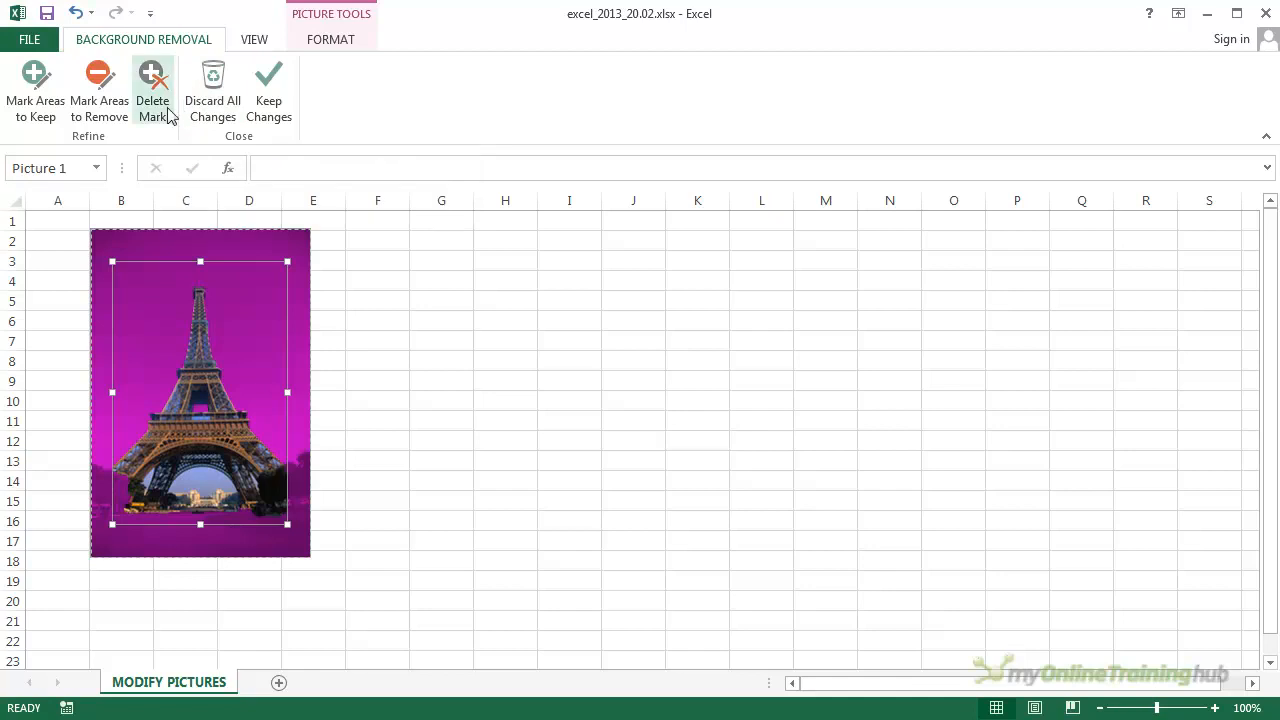
click(226, 102)
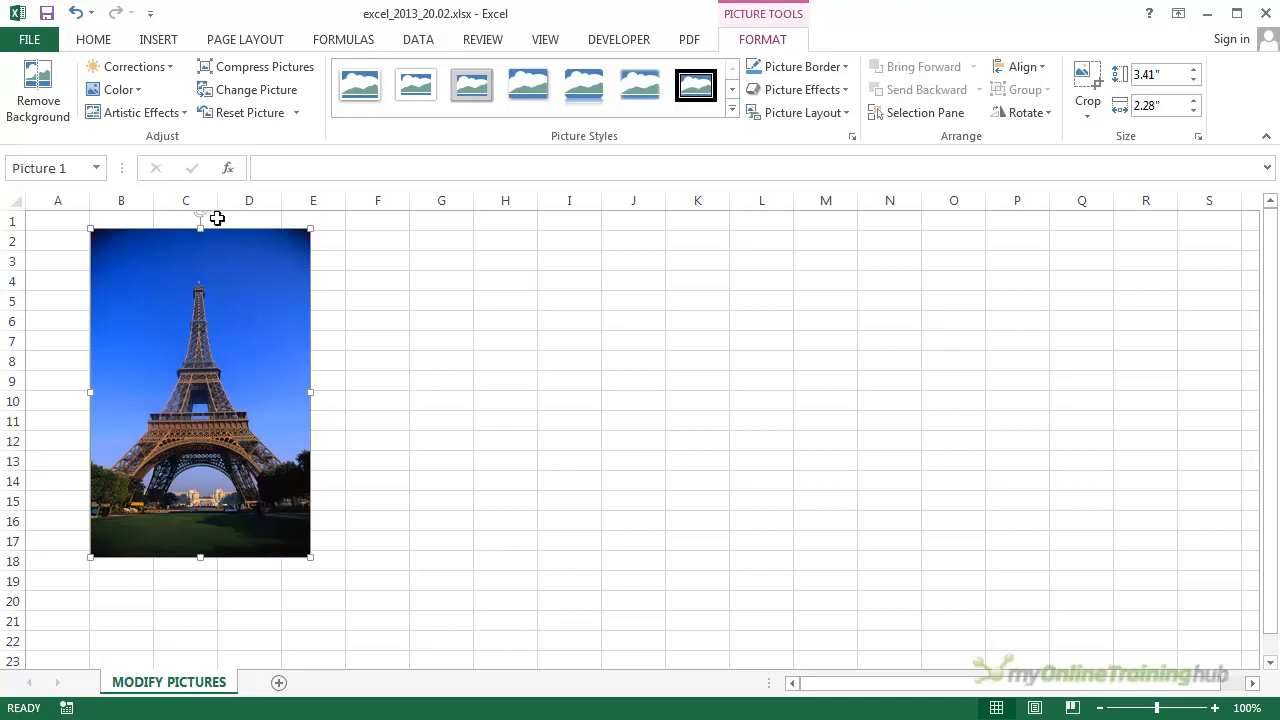
Move the Eiffel Tower picture across the sheet to columns H through K, with its upper edge in row 2
click(172, 75)
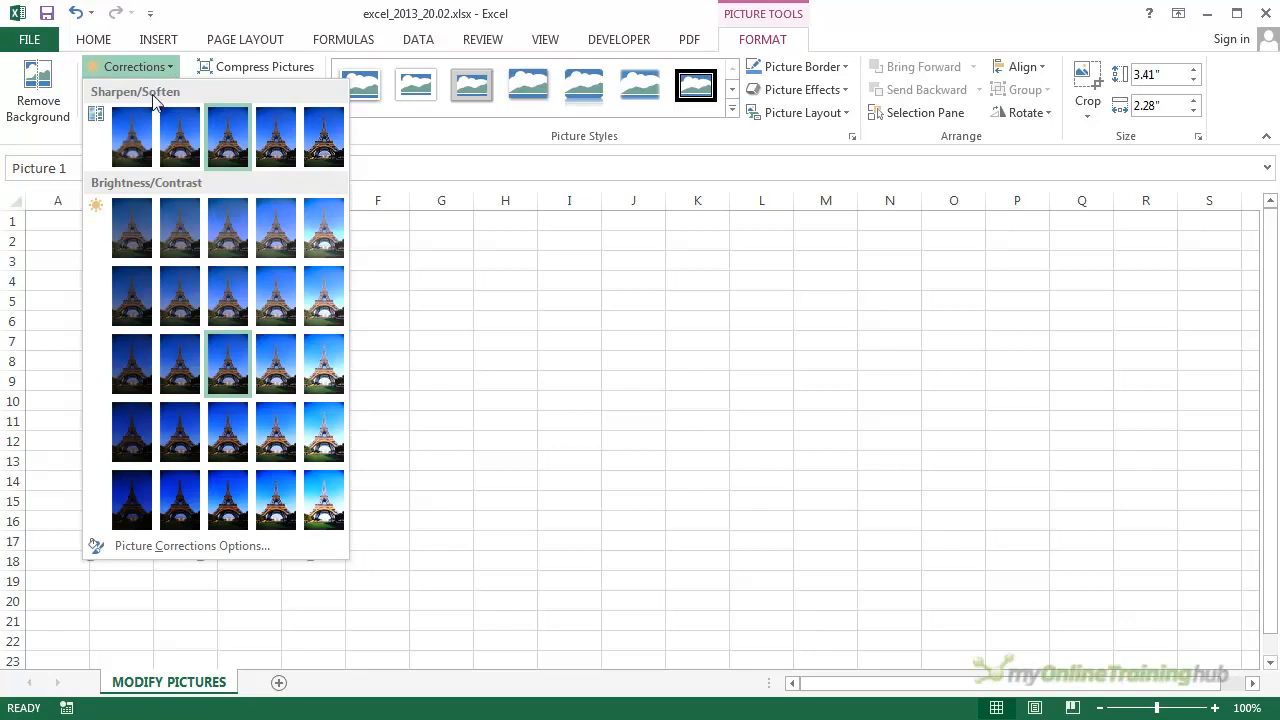
click(540, 258)
drag(257, 254, 646, 257)
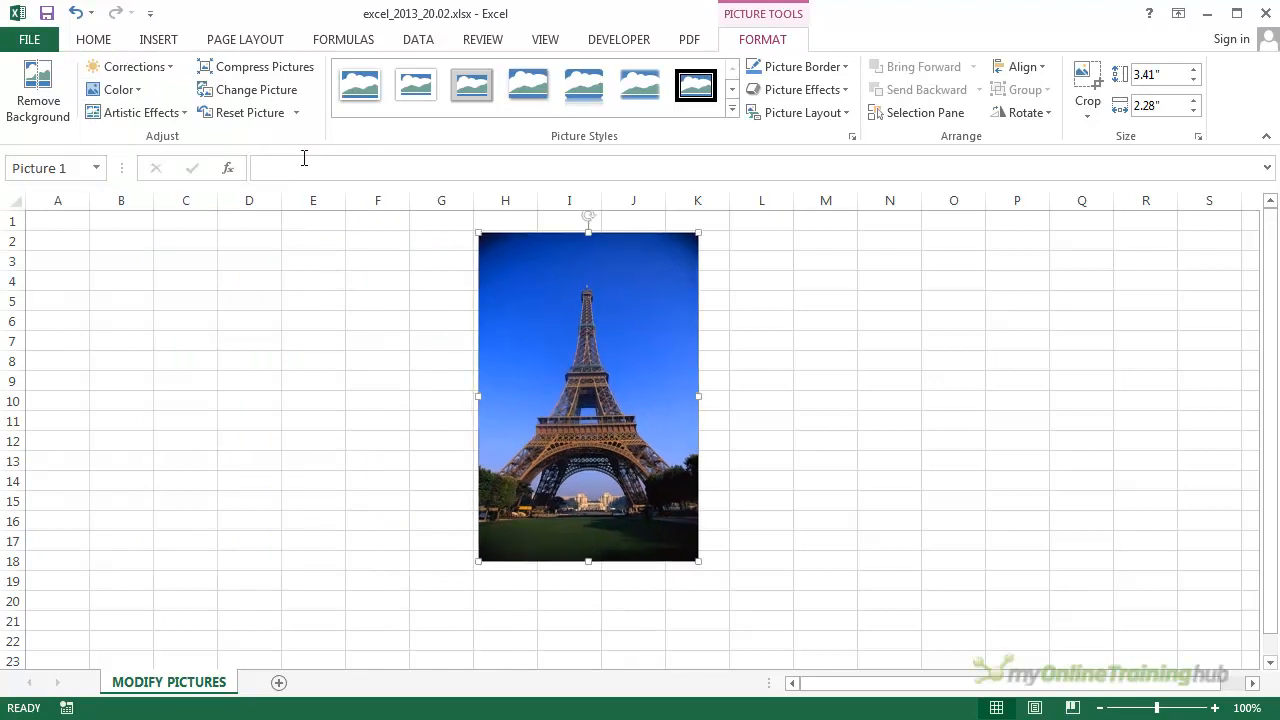
Examine the picture's sharpen/soften and brightness/contrast presets, including those in the Picture Corrections options
click(171, 68)
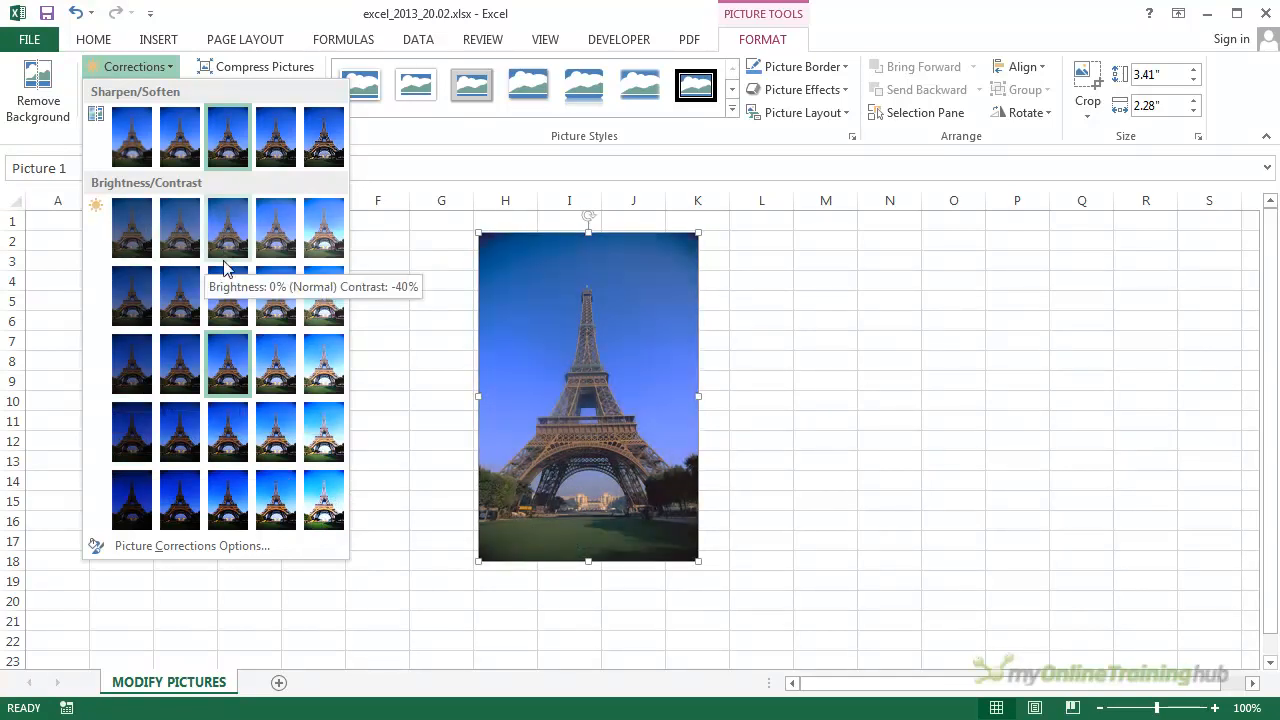
click(190, 546)
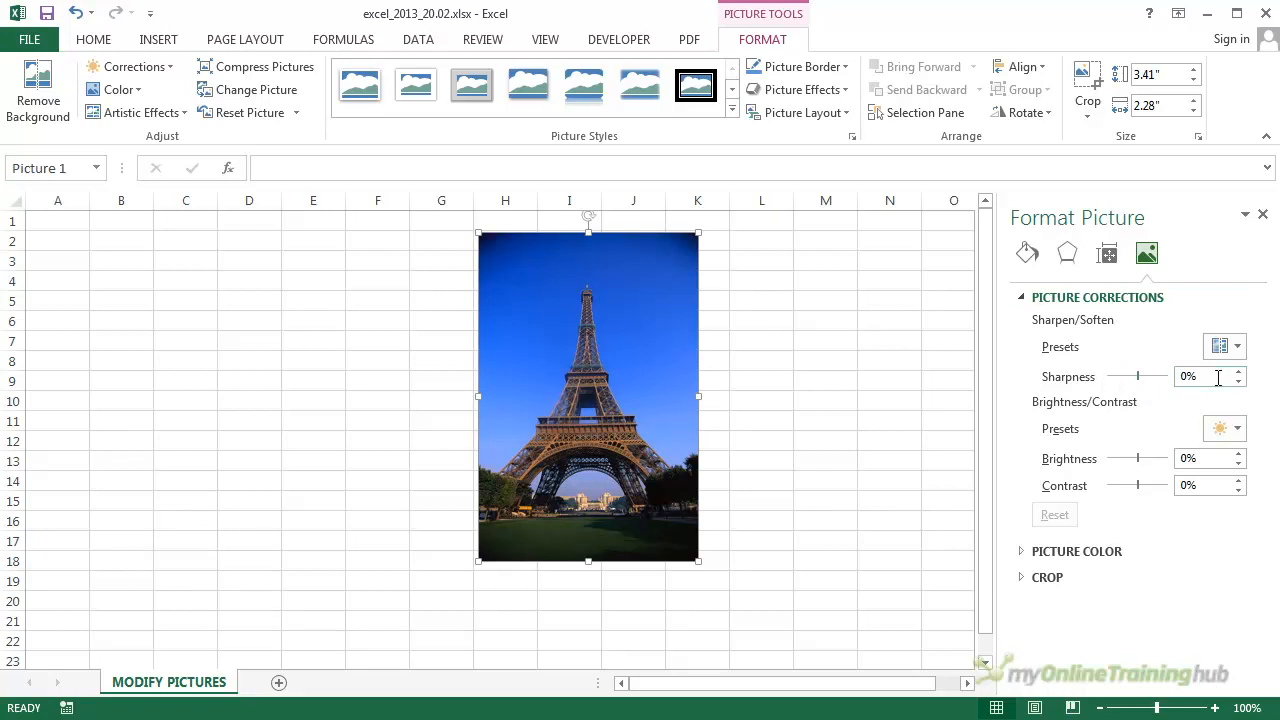
click(1238, 347)
click(1238, 348)
click(1239, 429)
click(1239, 429)
Examine the Picture Color and Crop settings of the Eiffel Tower picture and close the formatting options
click(1029, 552)
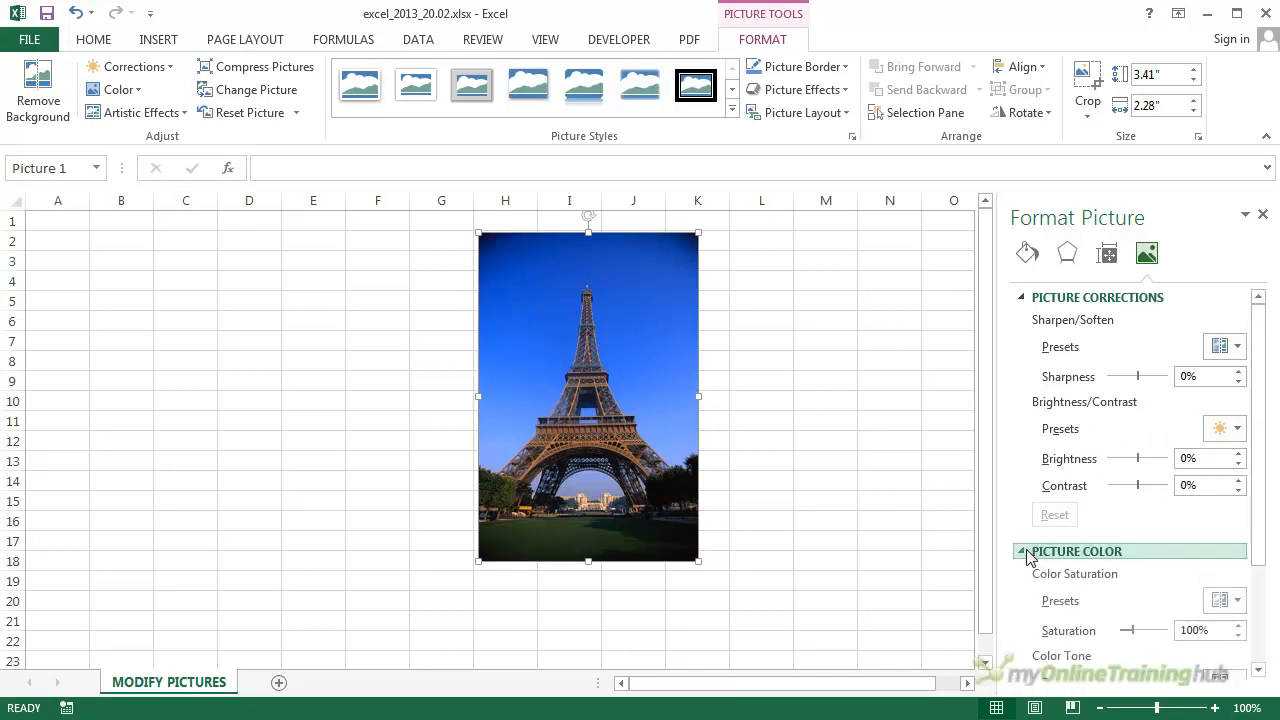
drag(1258, 488, 1273, 620)
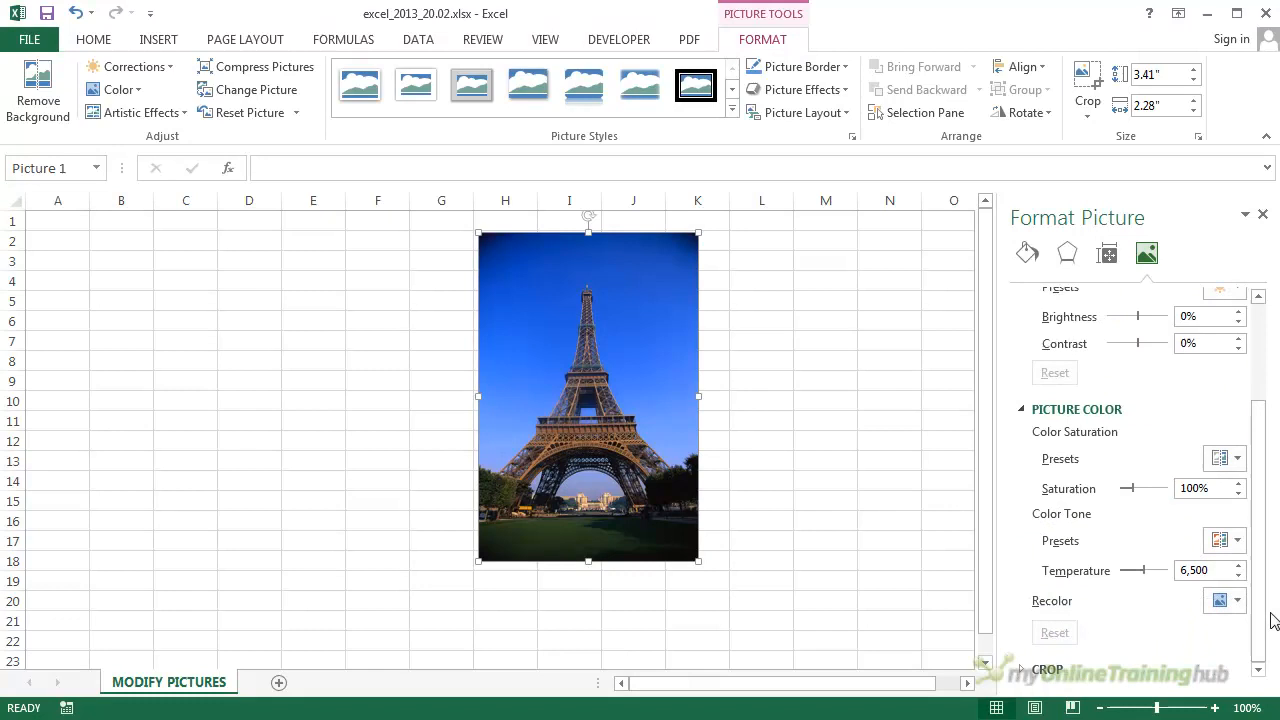
click(1239, 458)
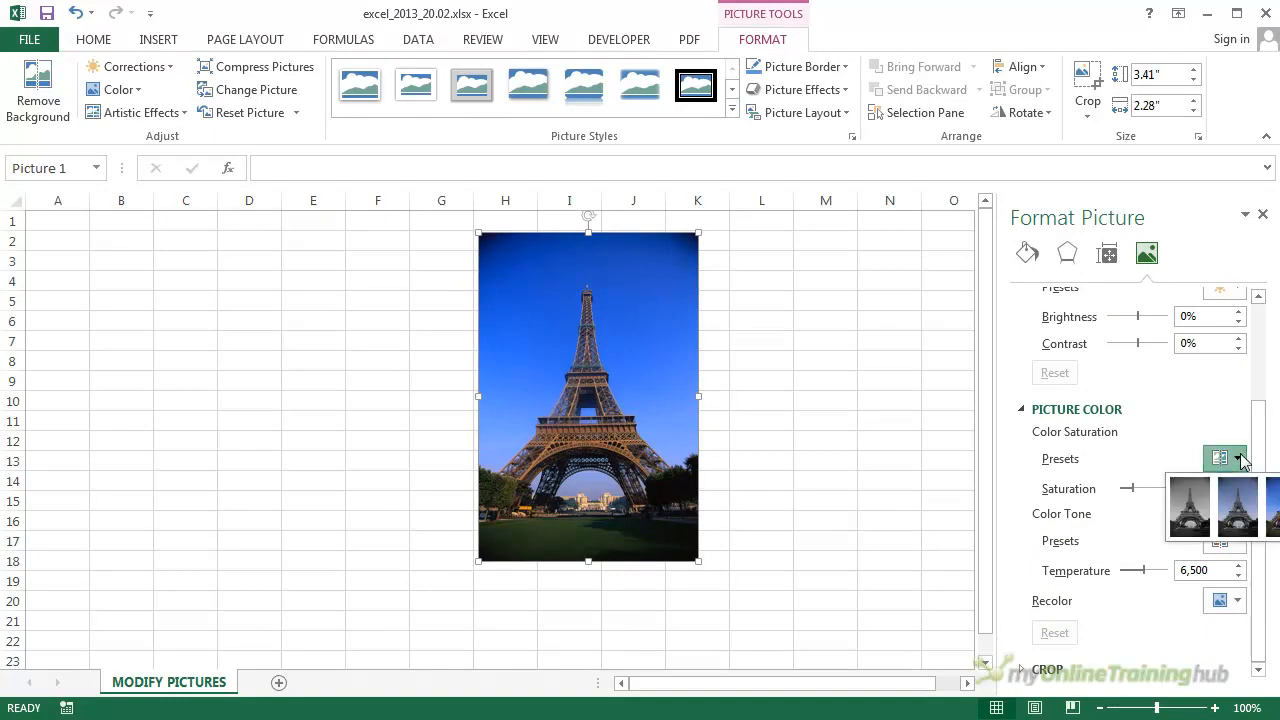
click(1241, 458)
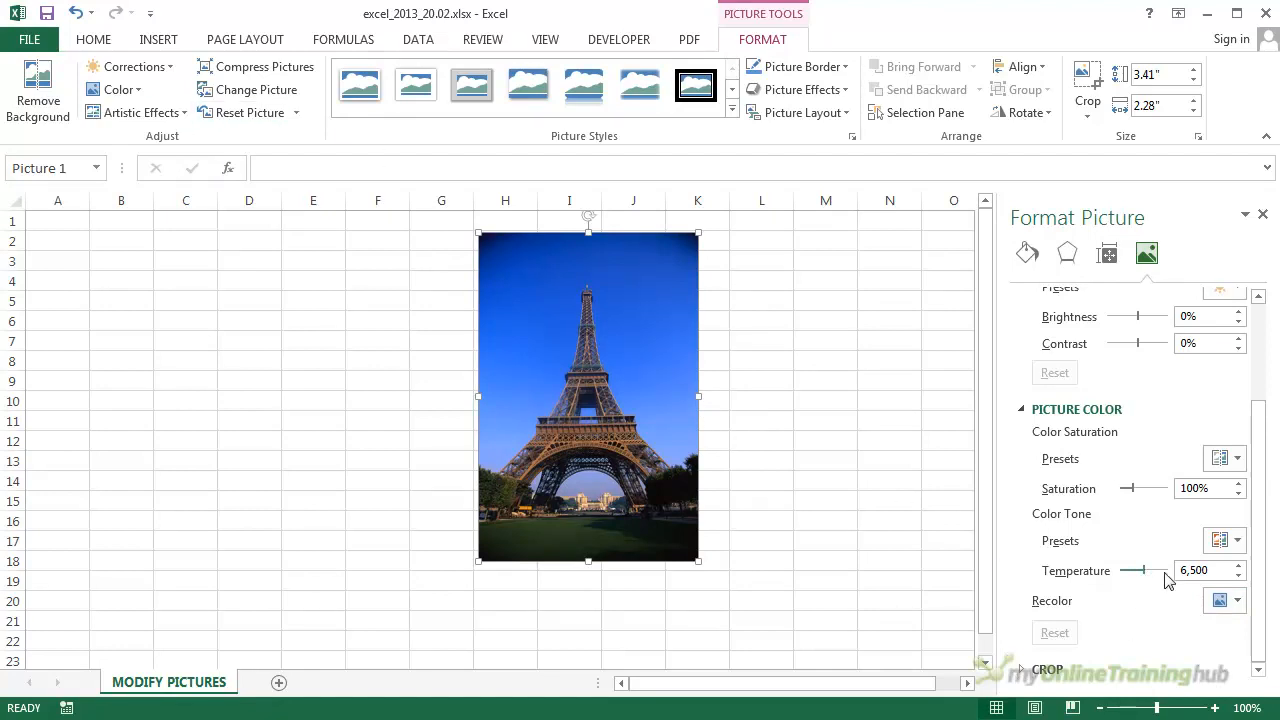
click(1024, 672)
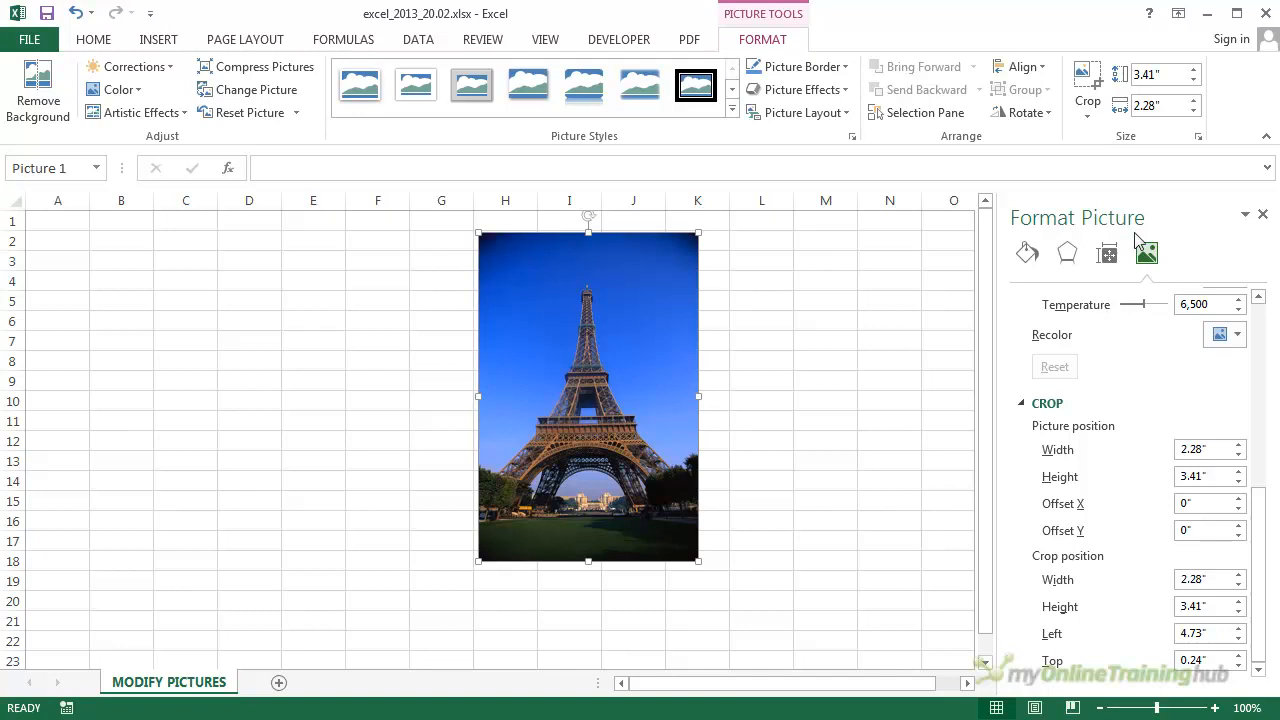
click(1263, 216)
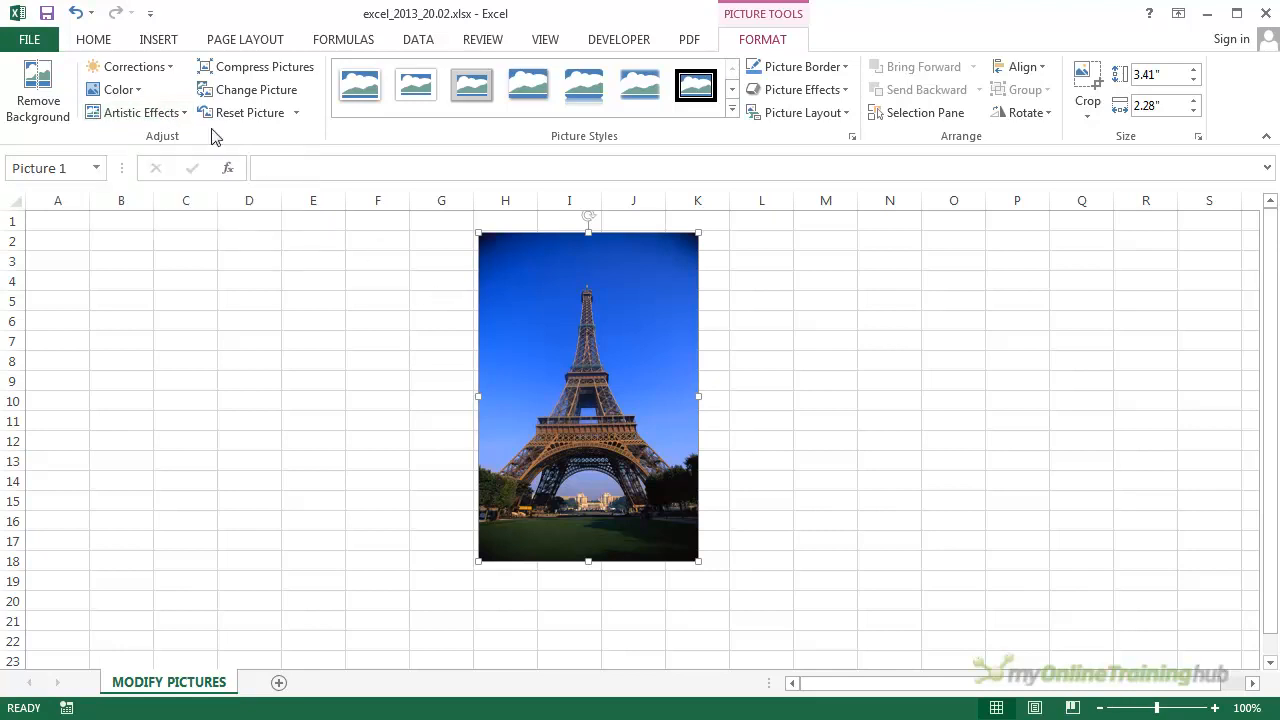
click(173, 66)
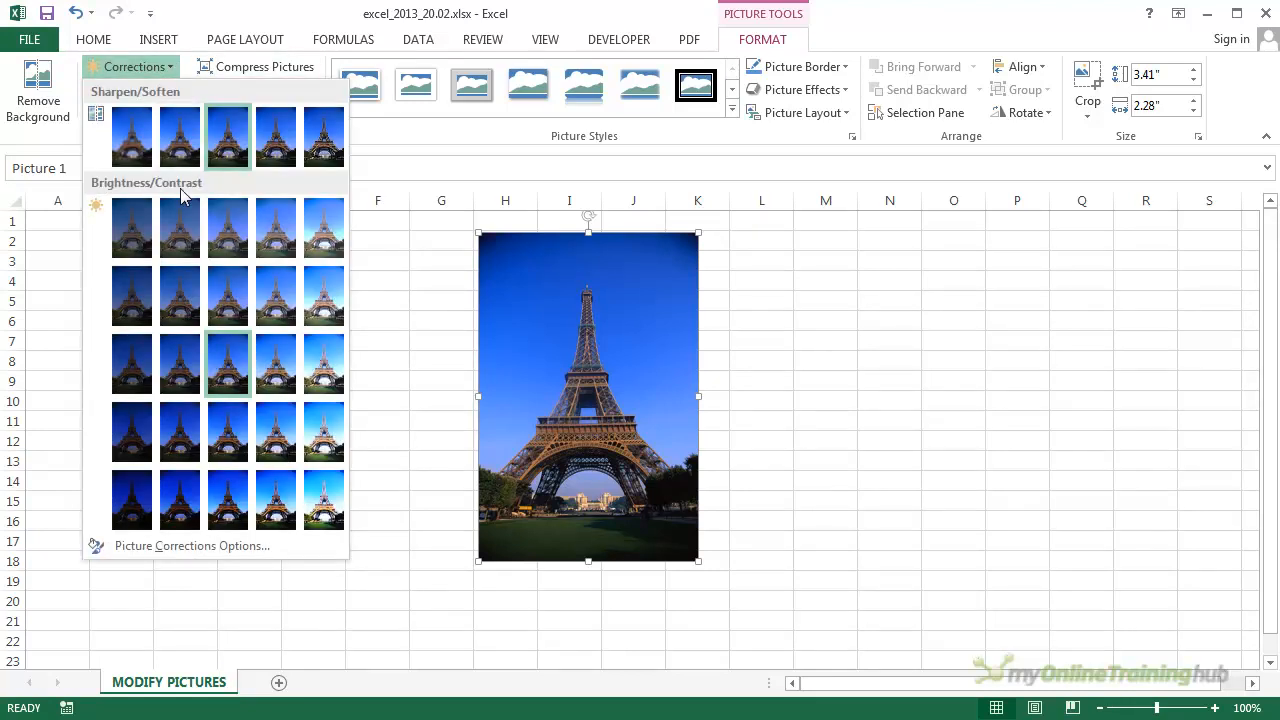
click(186, 20)
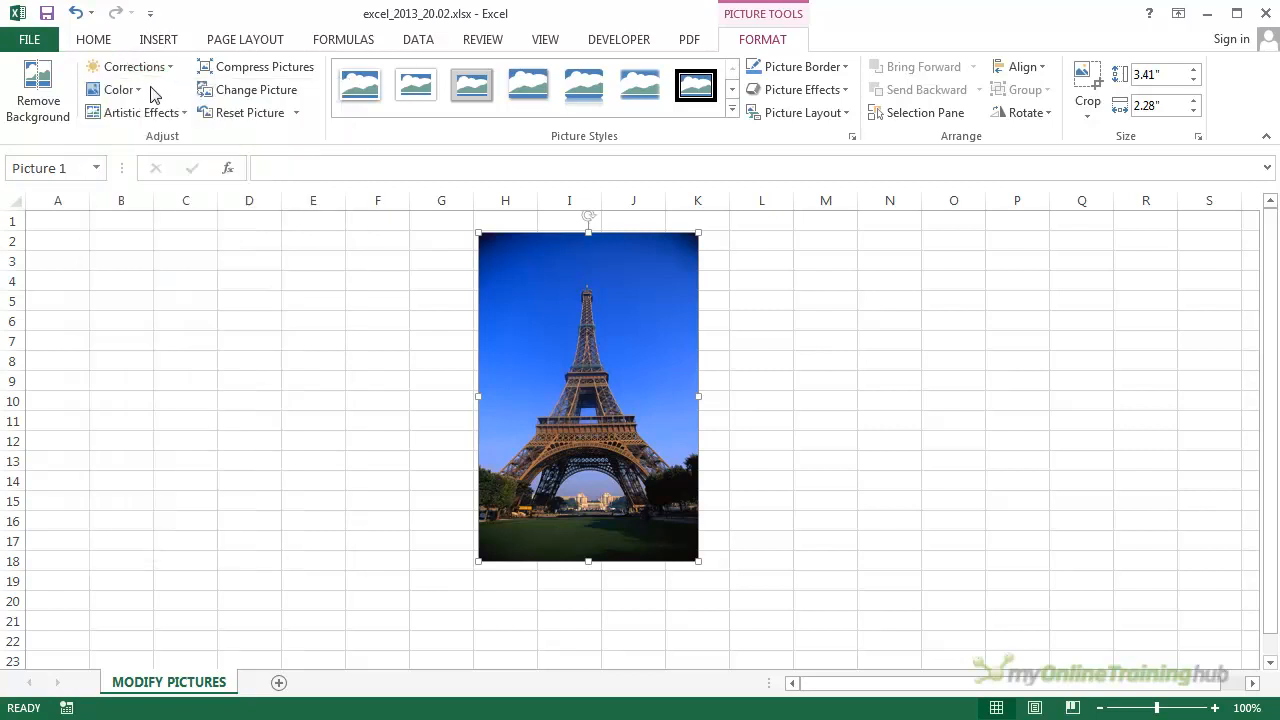
Try Set Transparent Color on the blue sky beside the tower and undo it
click(142, 90)
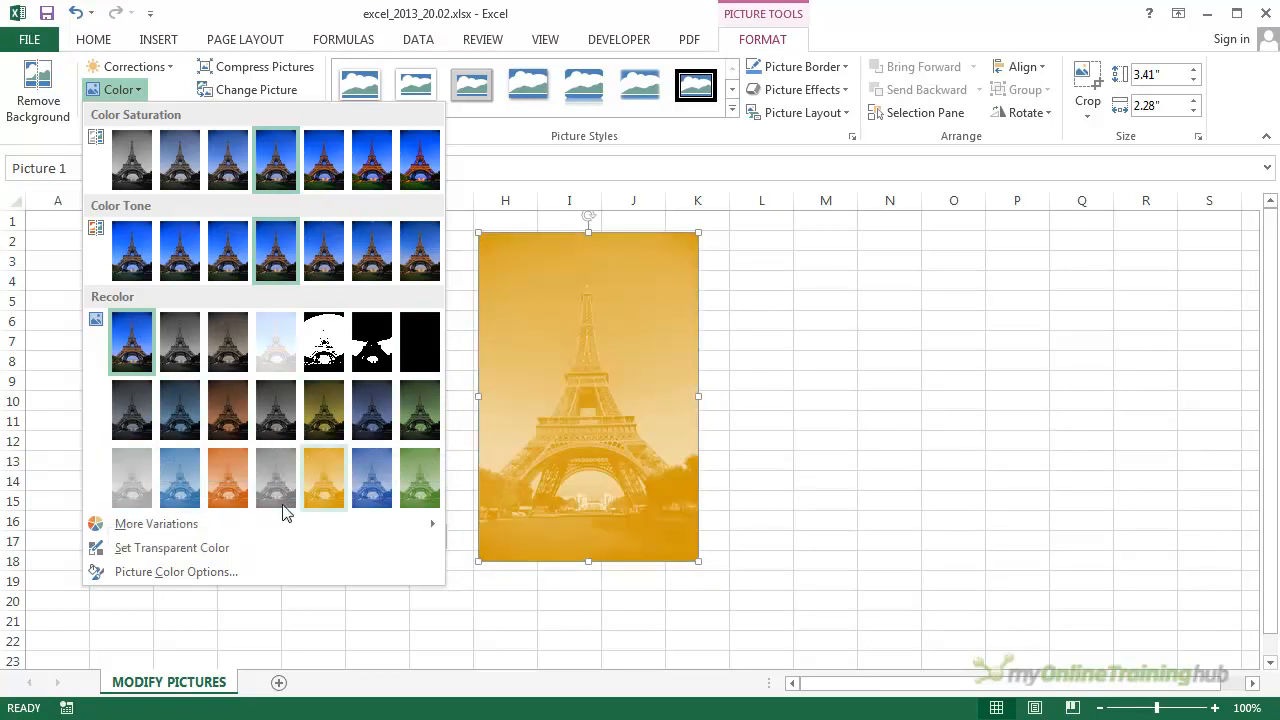
mouse_move(428, 527)
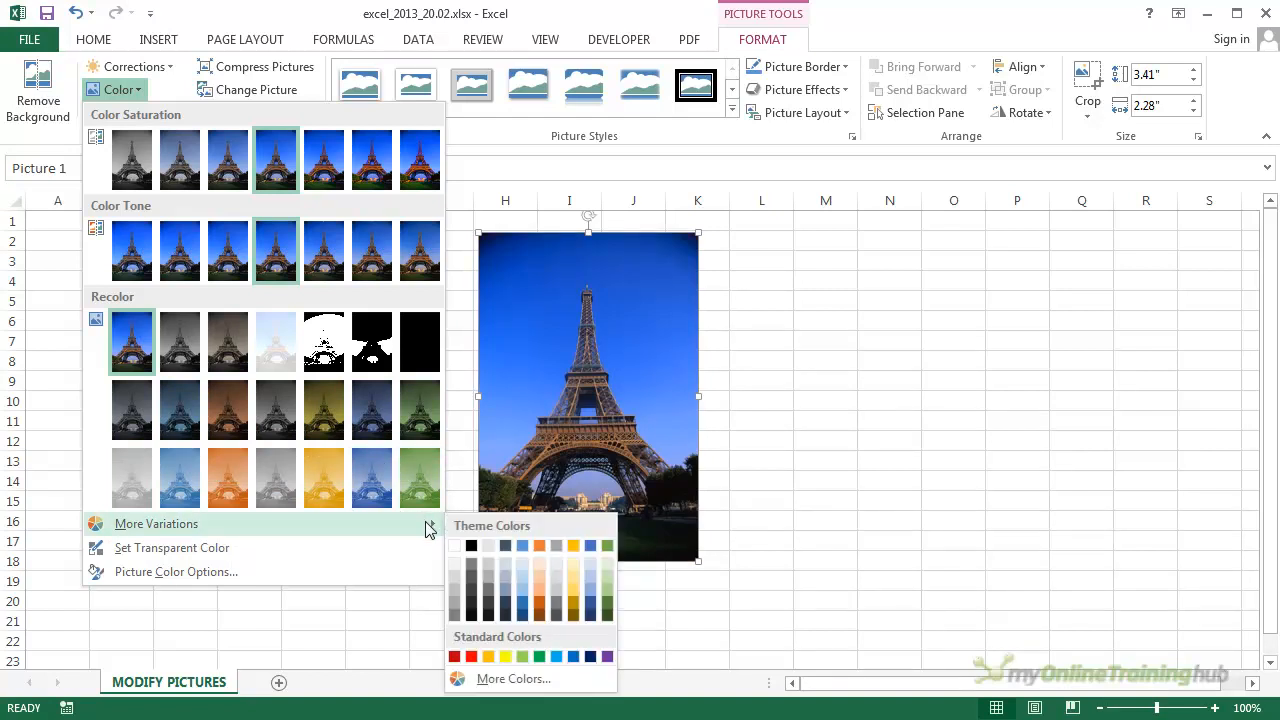
click(231, 550)
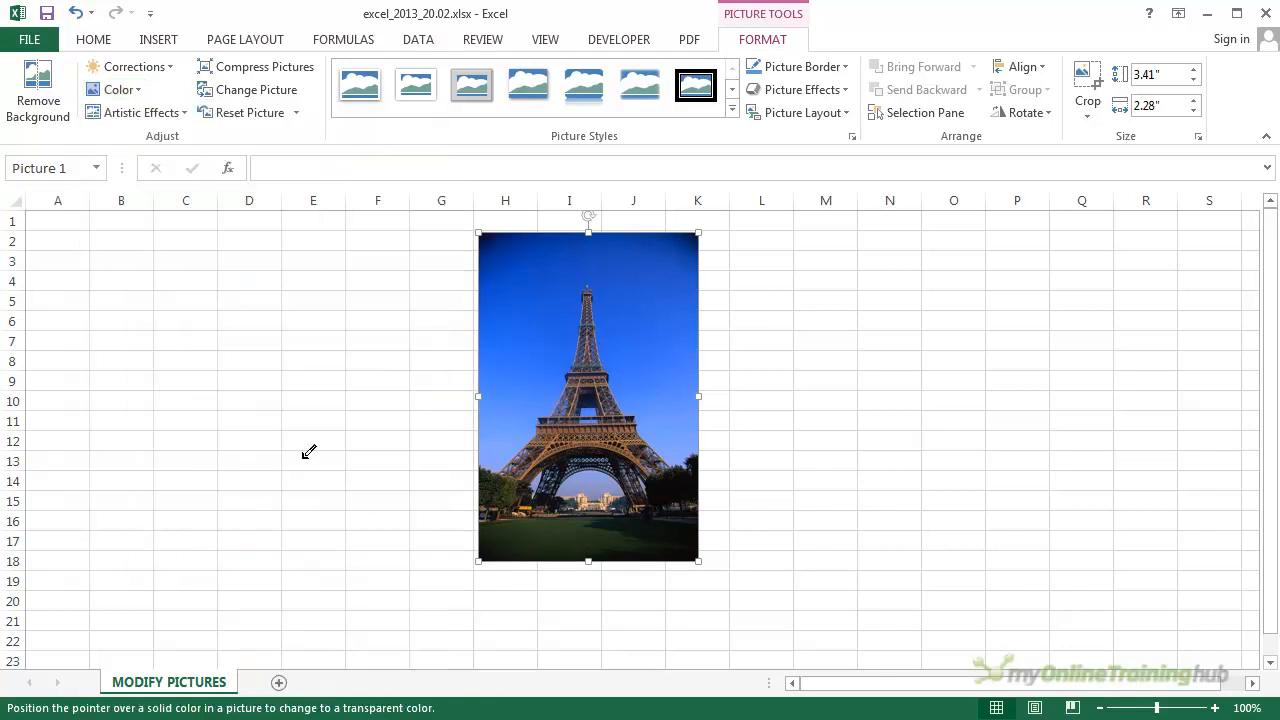
click(533, 347)
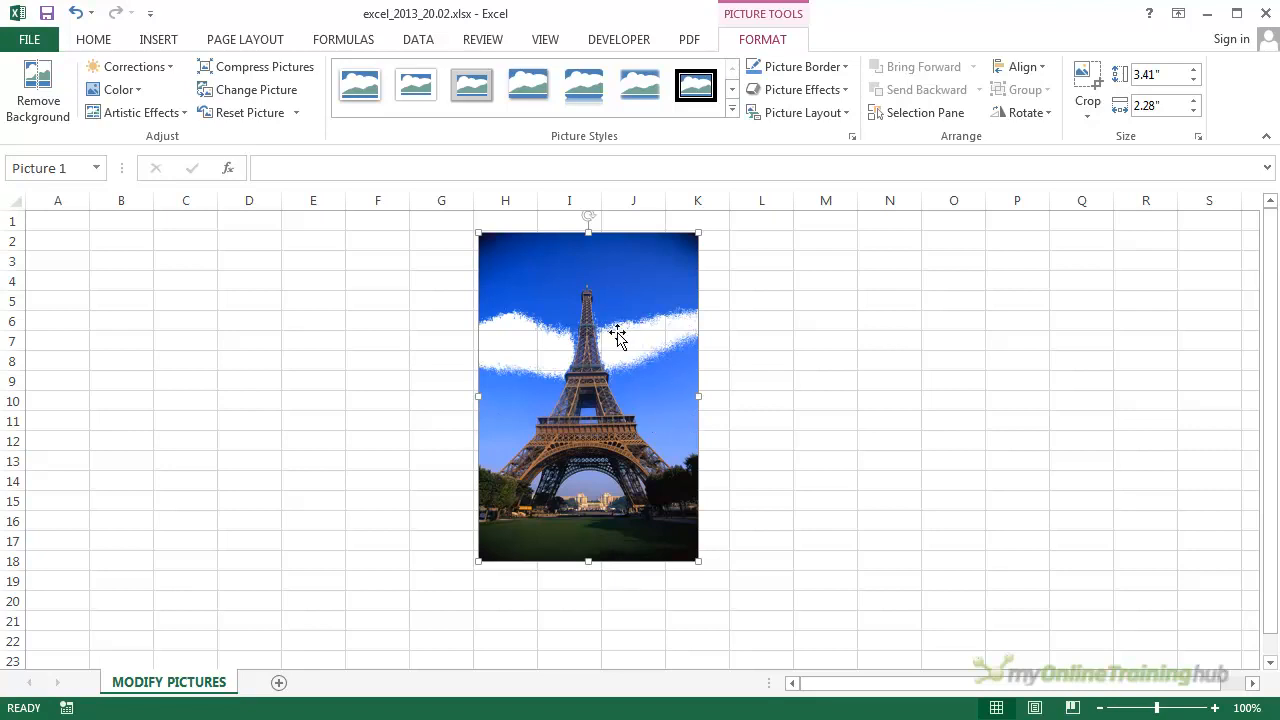
click(76, 14)
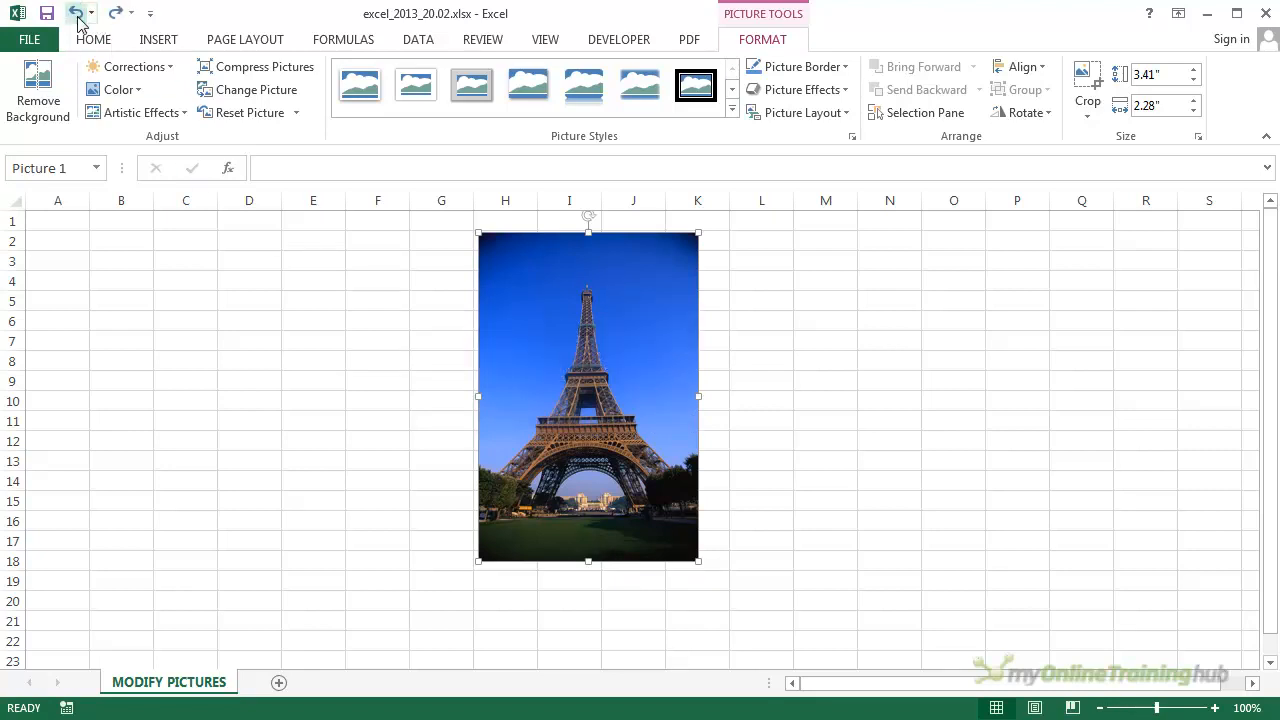
Examine the Picture Color options and compare their saturation, tone and recolor settings with the color gallery, and close the formatting options
click(138, 89)
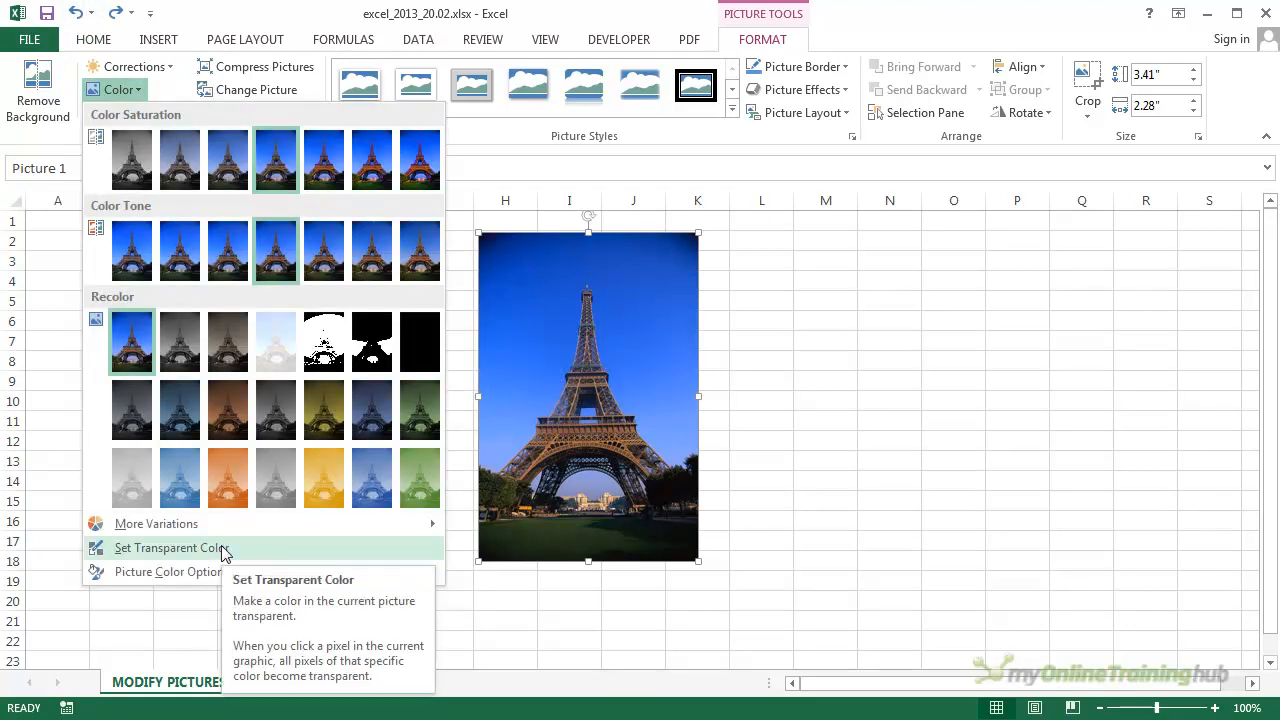
click(158, 574)
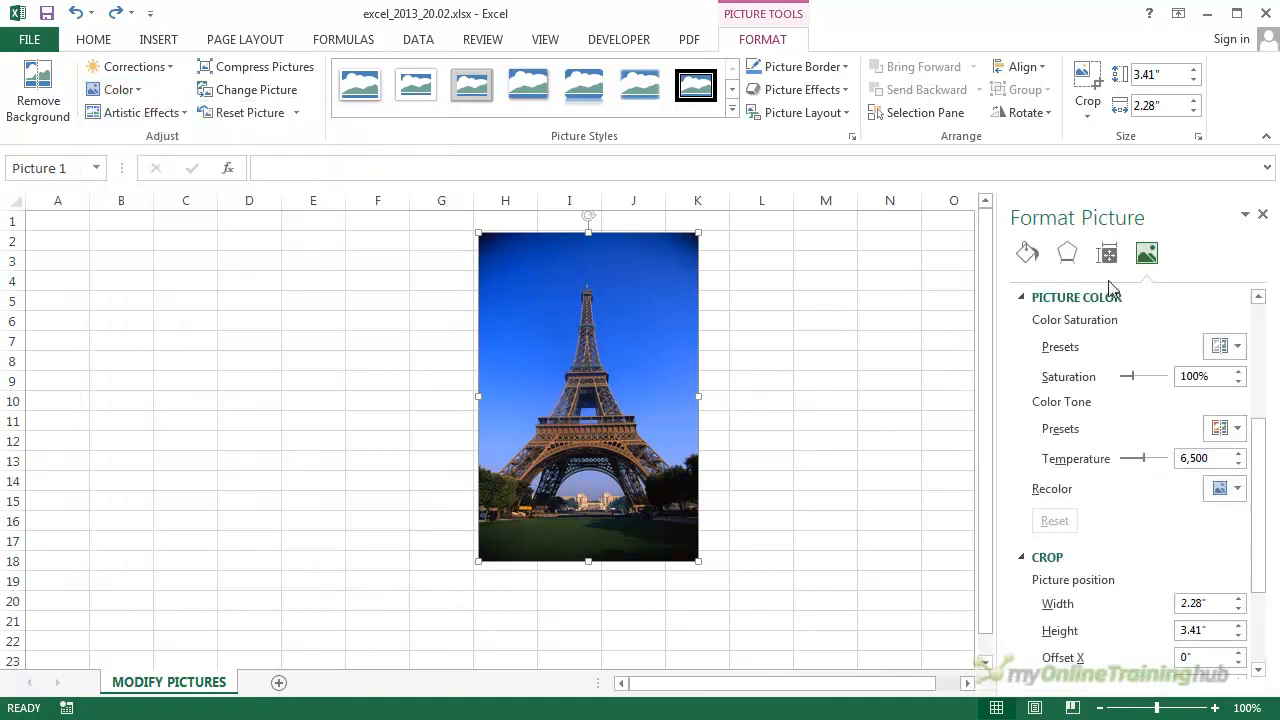
drag(1262, 456, 1258, 407)
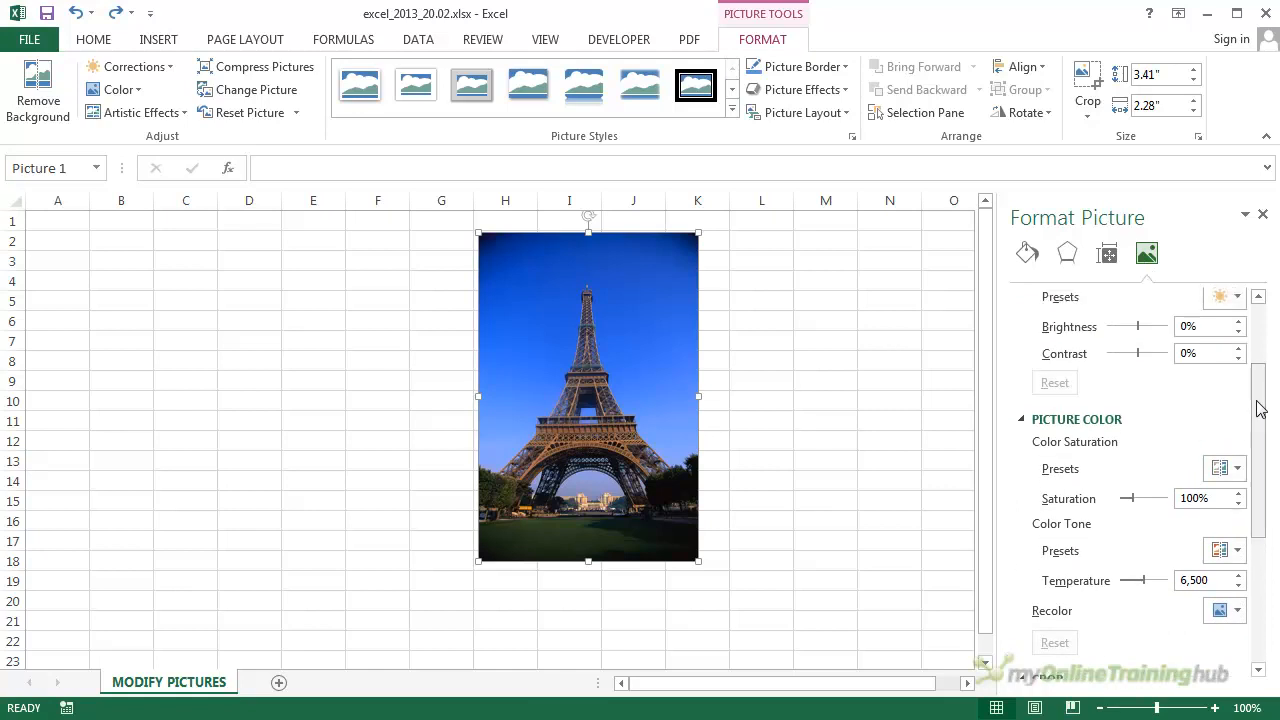
click(1238, 470)
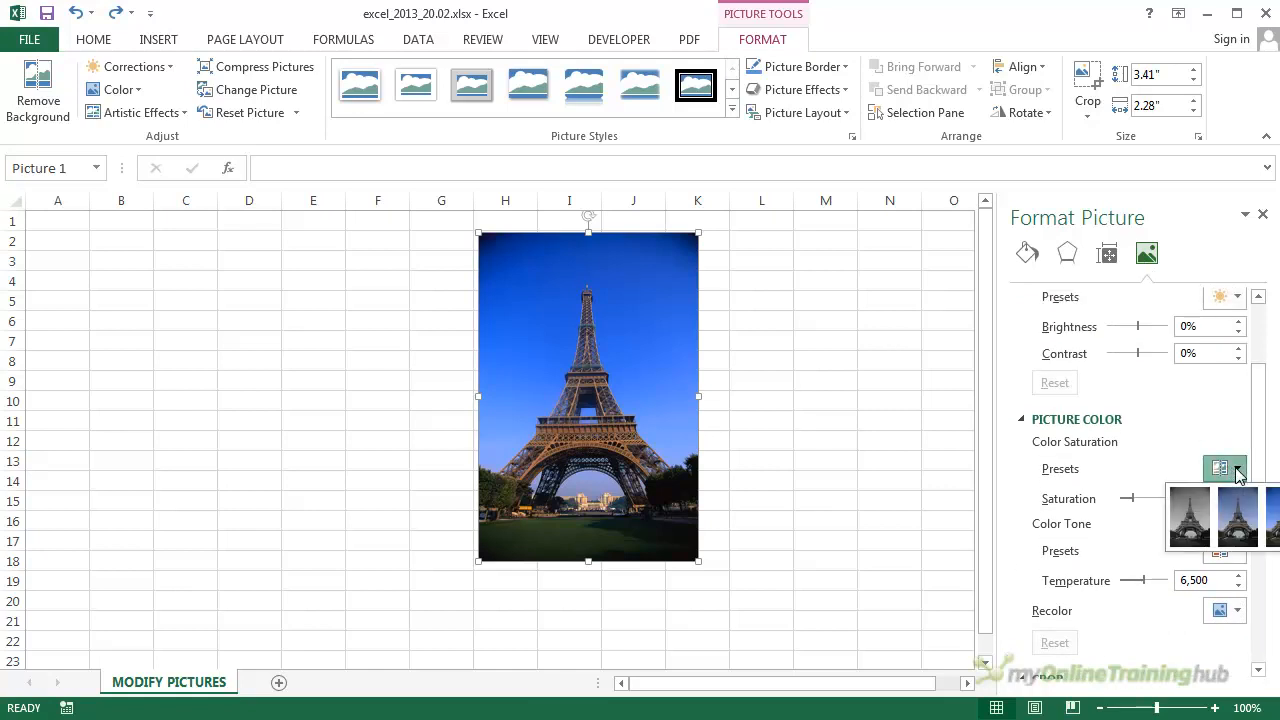
click(1238, 472)
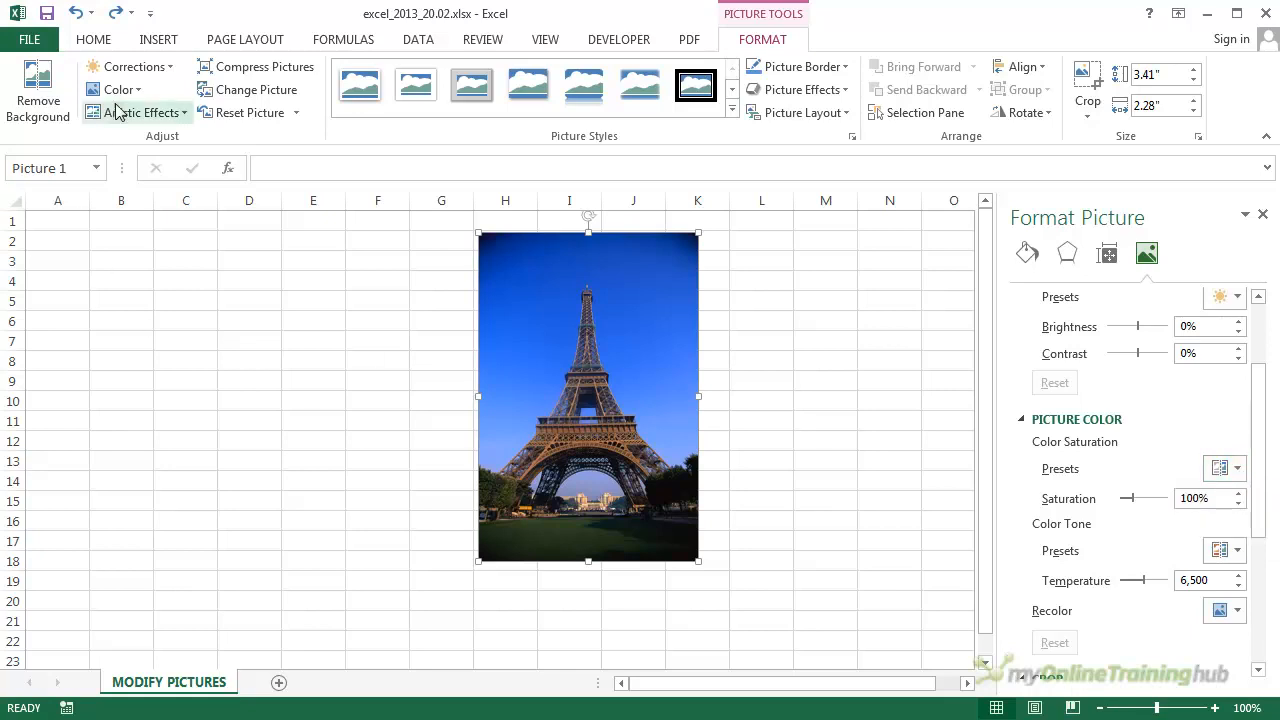
click(143, 91)
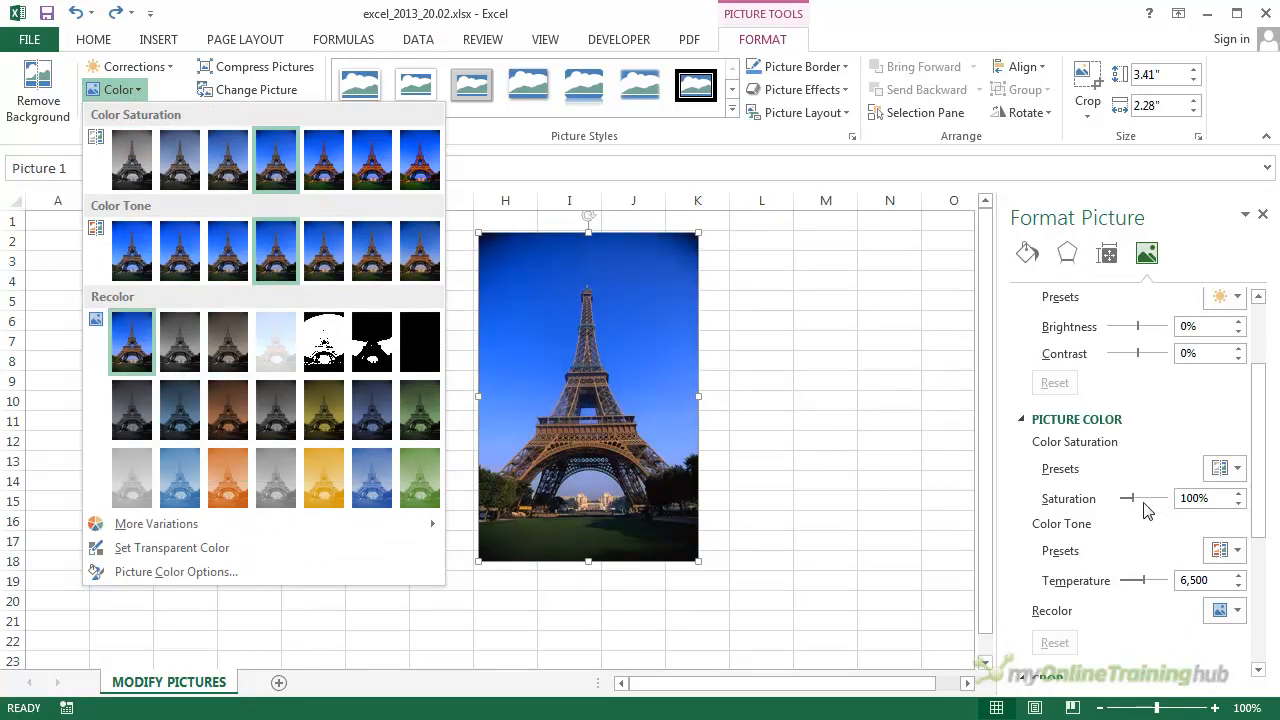
click(850, 335)
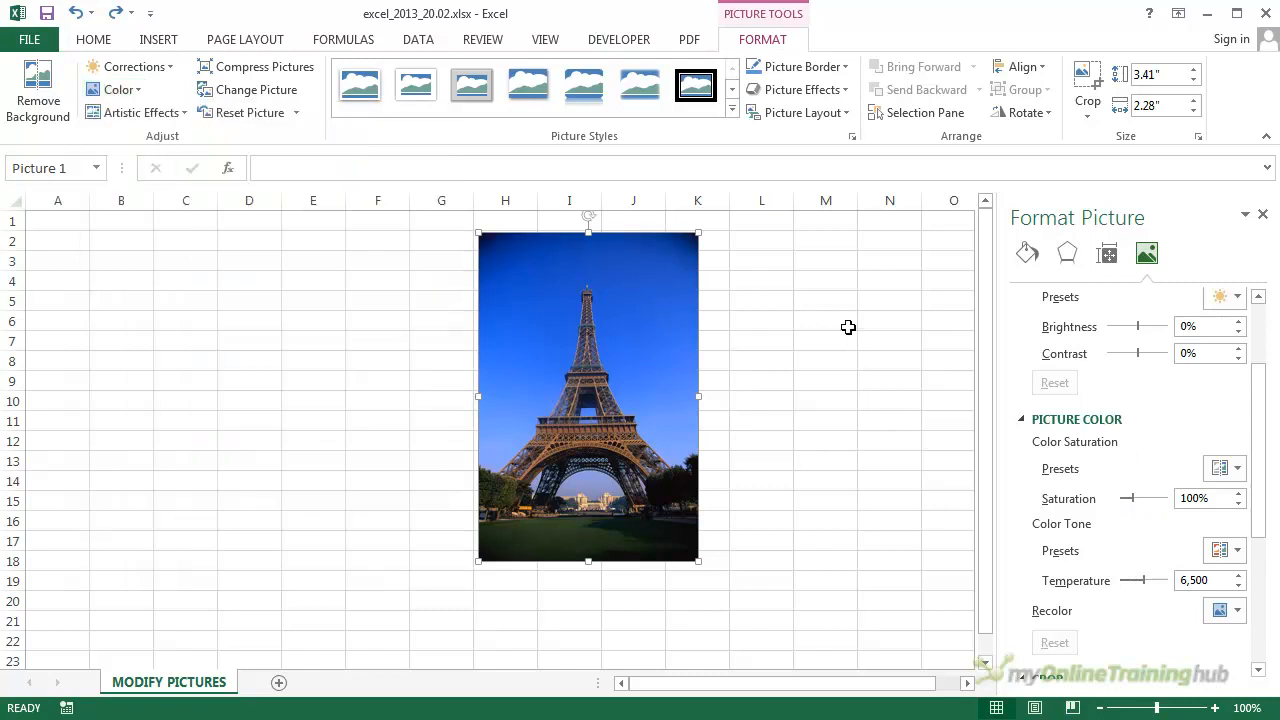
click(1264, 216)
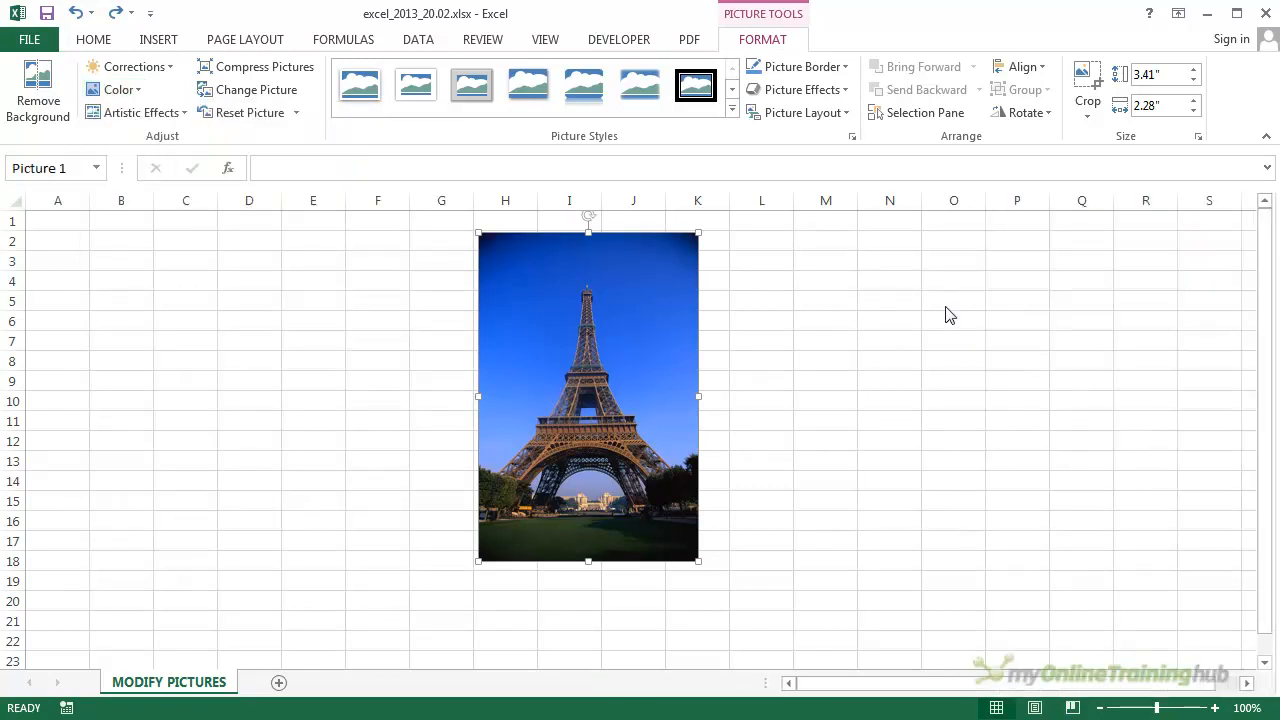
Preview the artistic effects on the Eiffel Tower picture and enlarge it proportionally to about 4.37" high by 2.92" wide
click(184, 113)
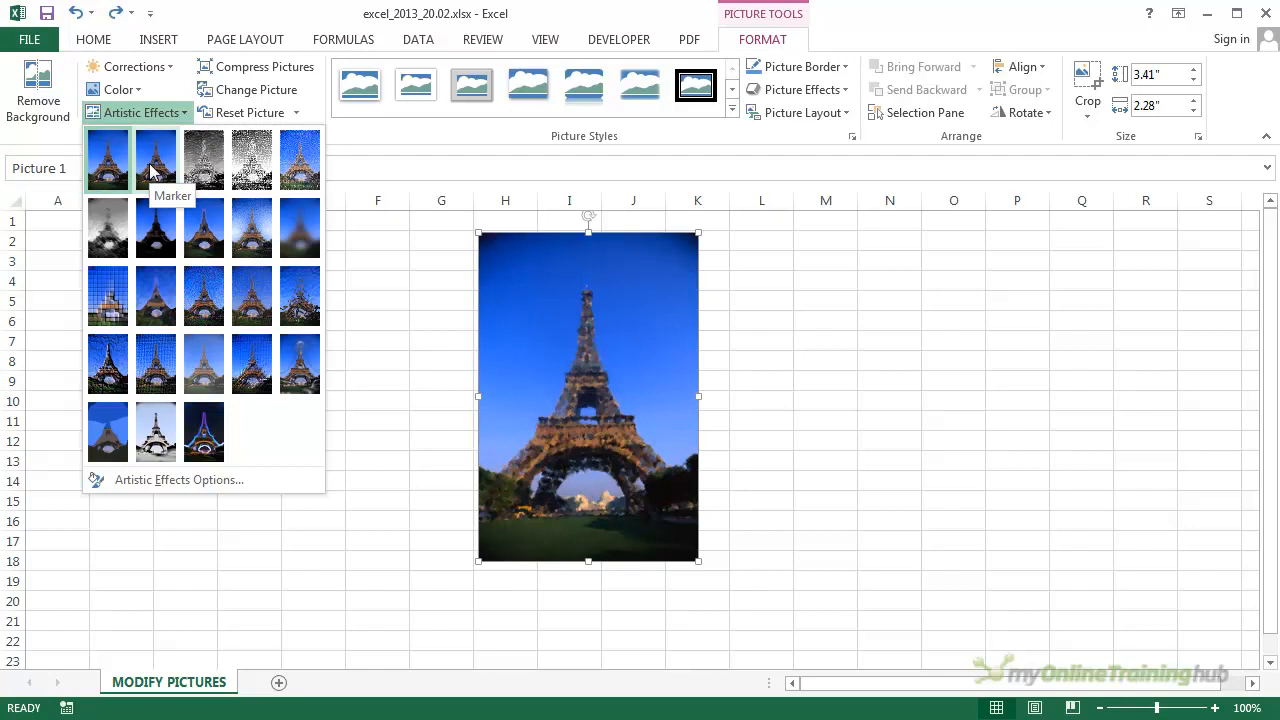
click(752, 617)
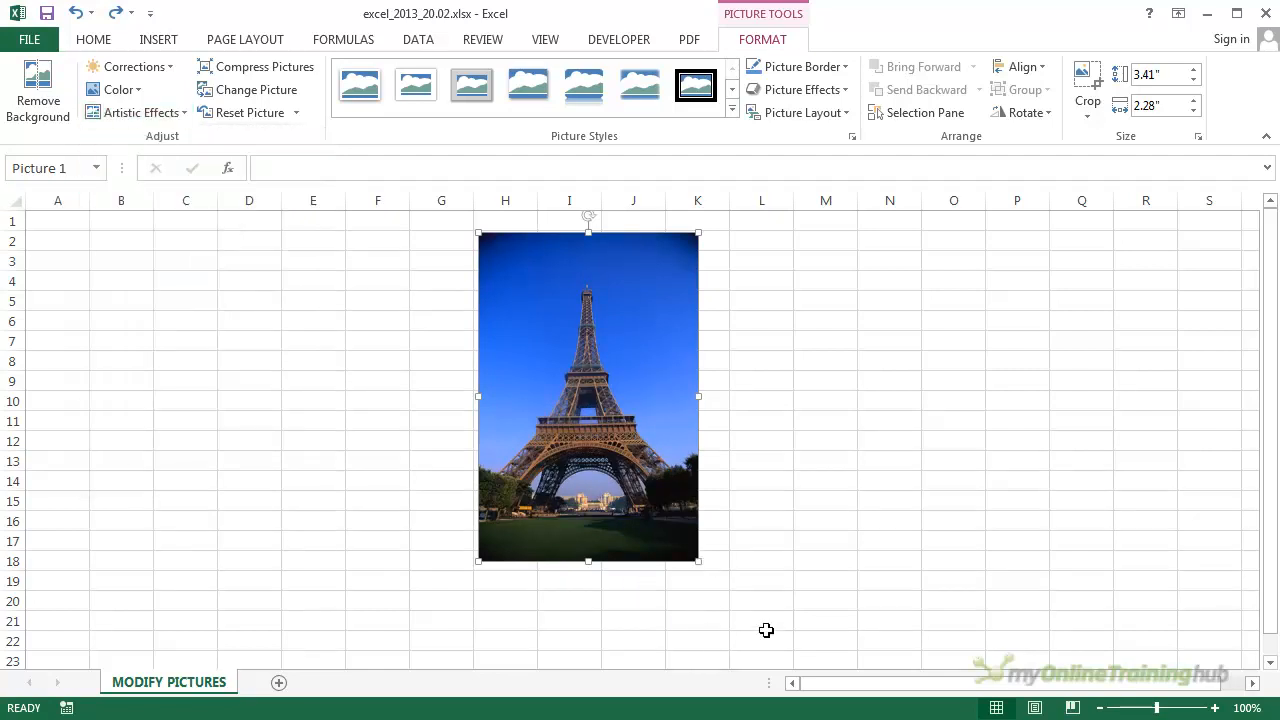
drag(698, 563, 760, 652)
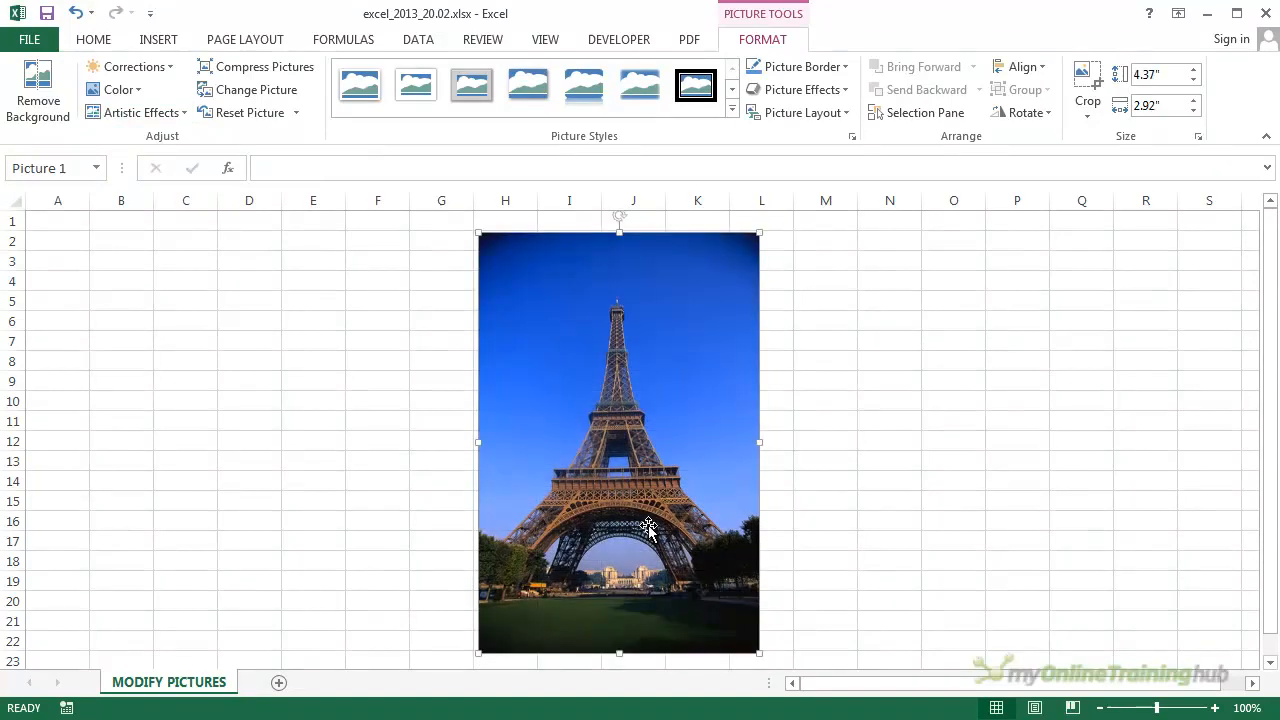
Examine the Artistic Effects options for the picture and close the formatting options
click(184, 113)
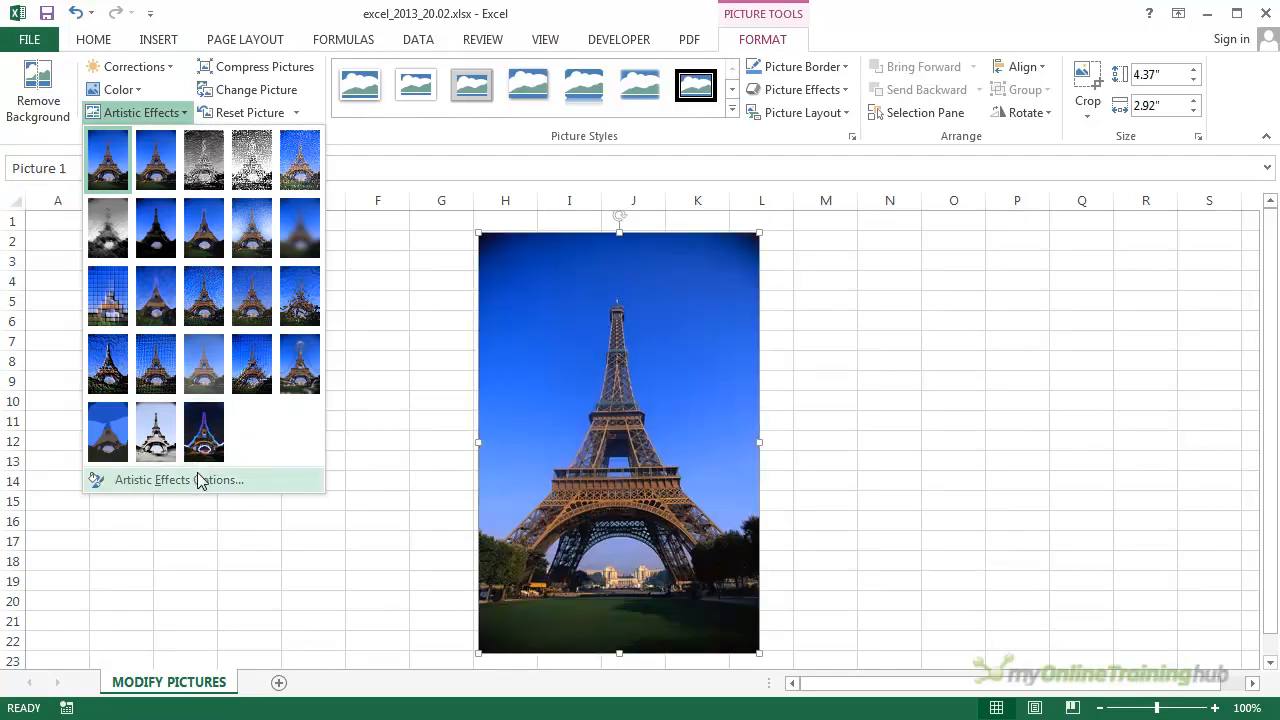
click(184, 476)
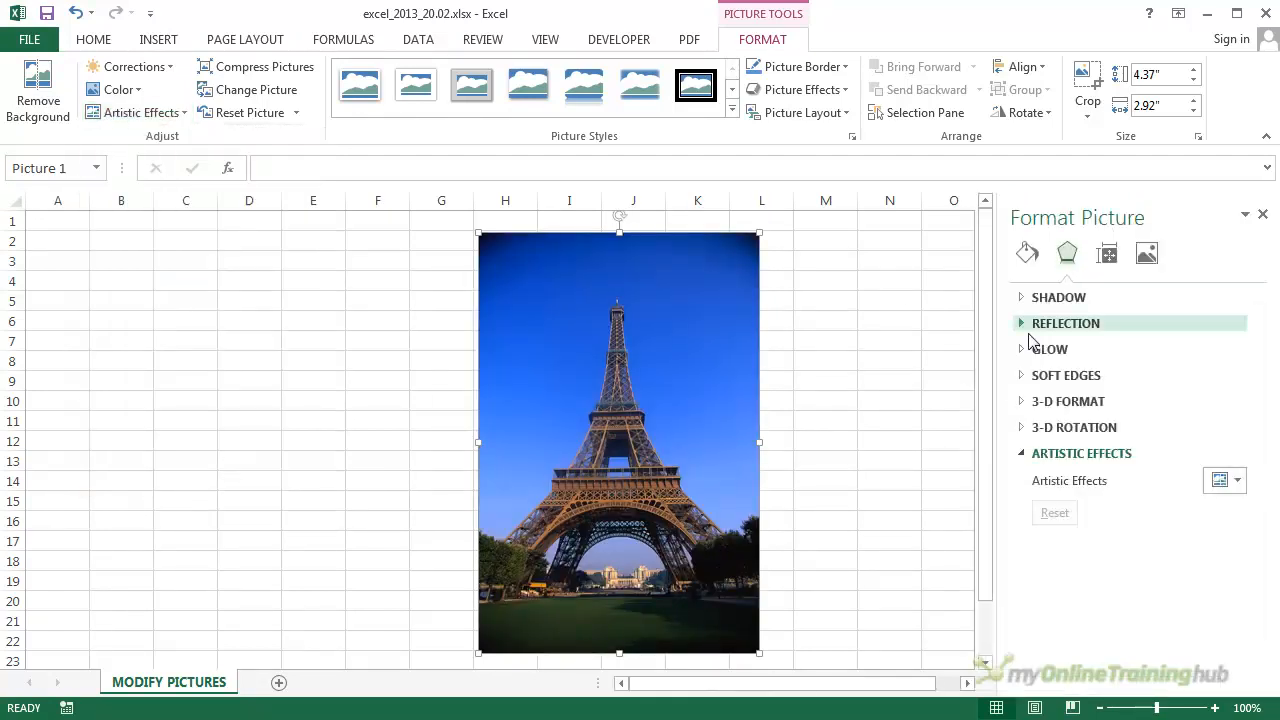
click(1025, 457)
click(1025, 457)
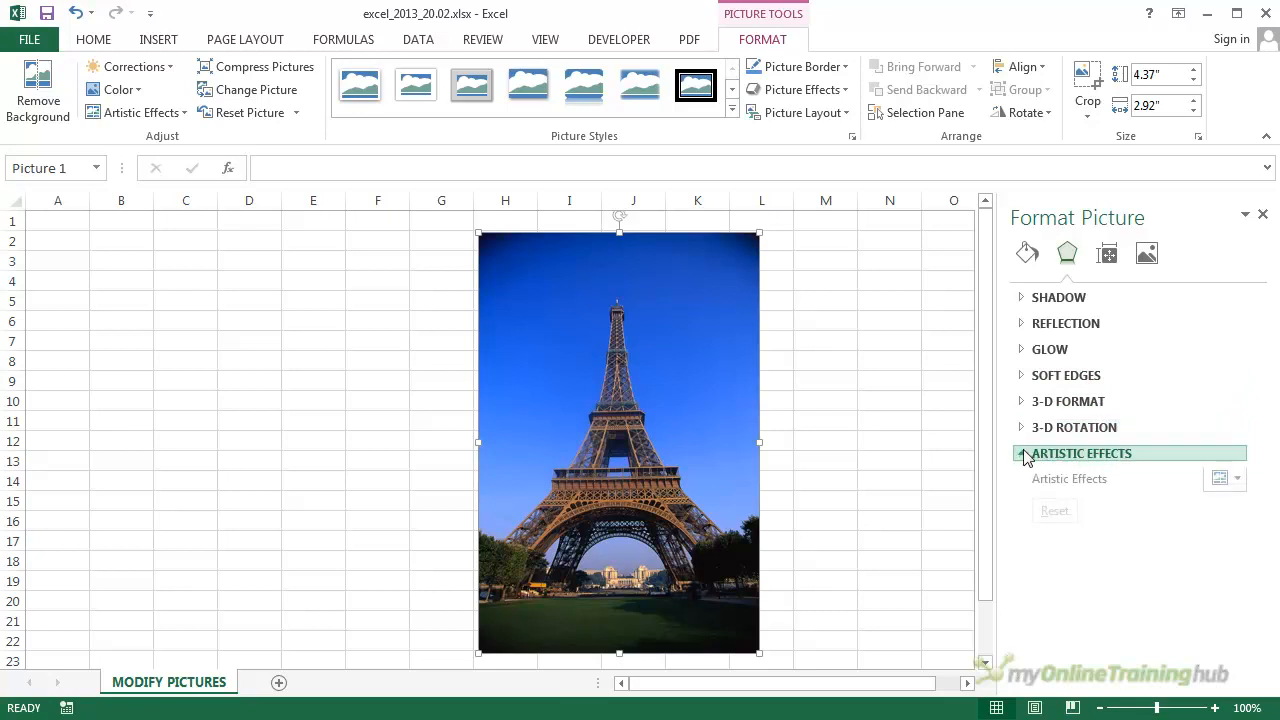
click(1238, 482)
click(1238, 482)
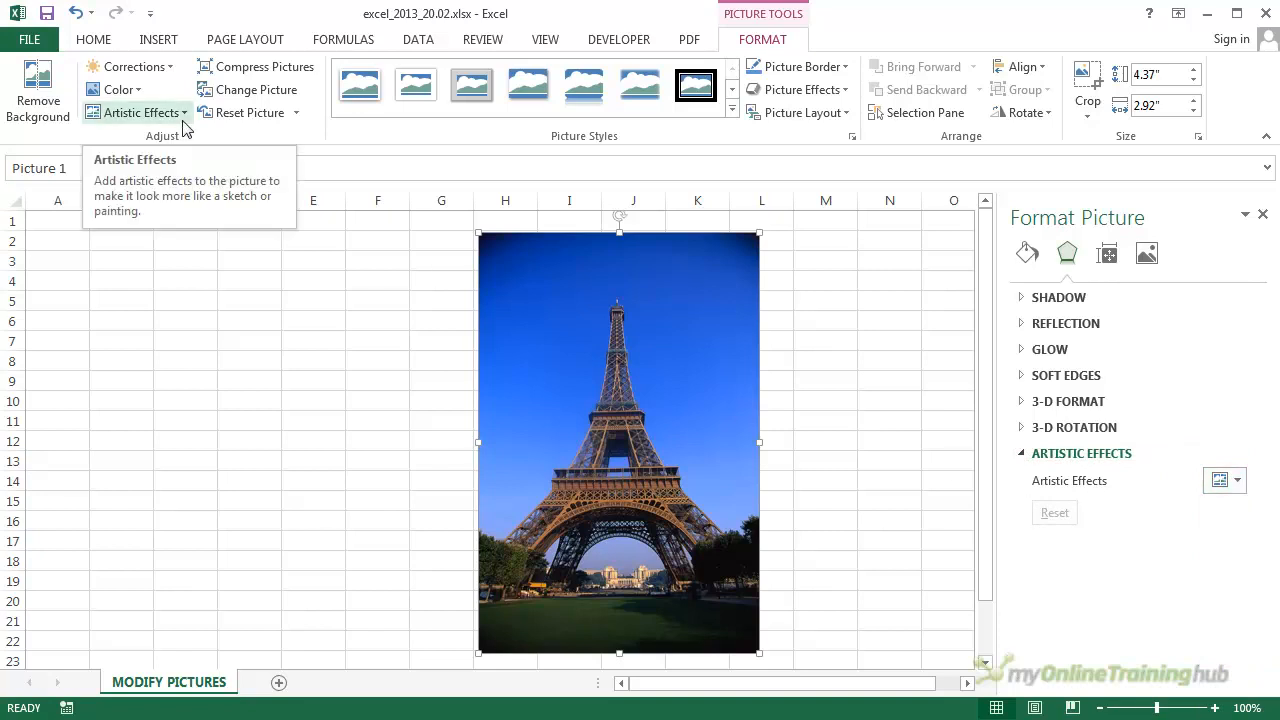
click(1262, 214)
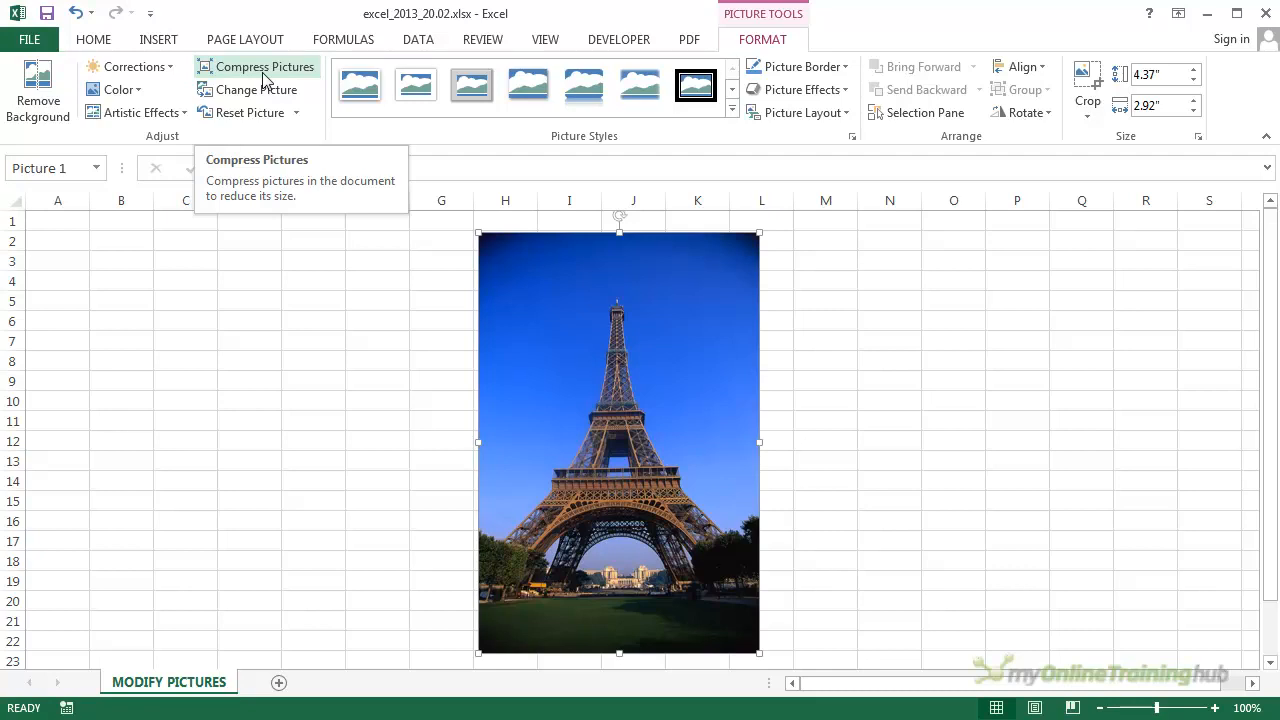
Compress the workbook's pictures, deleting cropped areas and using the document resolution as target output
click(265, 68)
drag(712, 259, 351, 248)
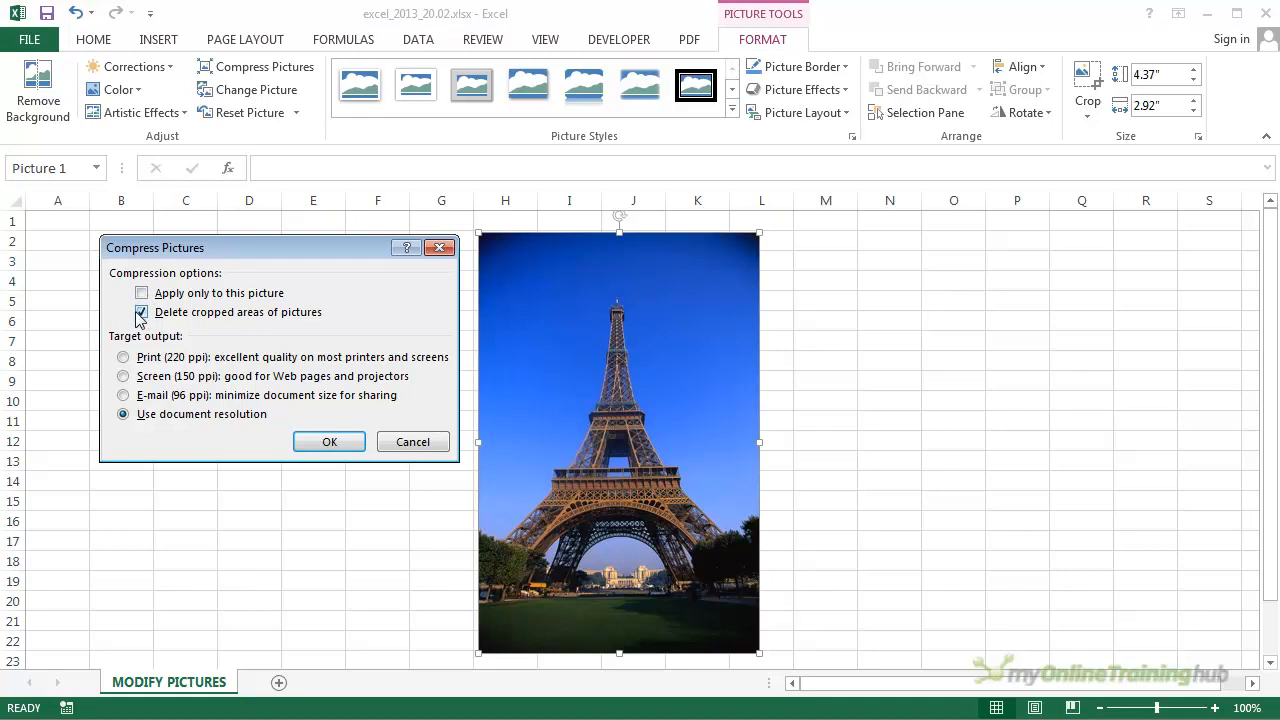
drag(245, 246, 191, 238)
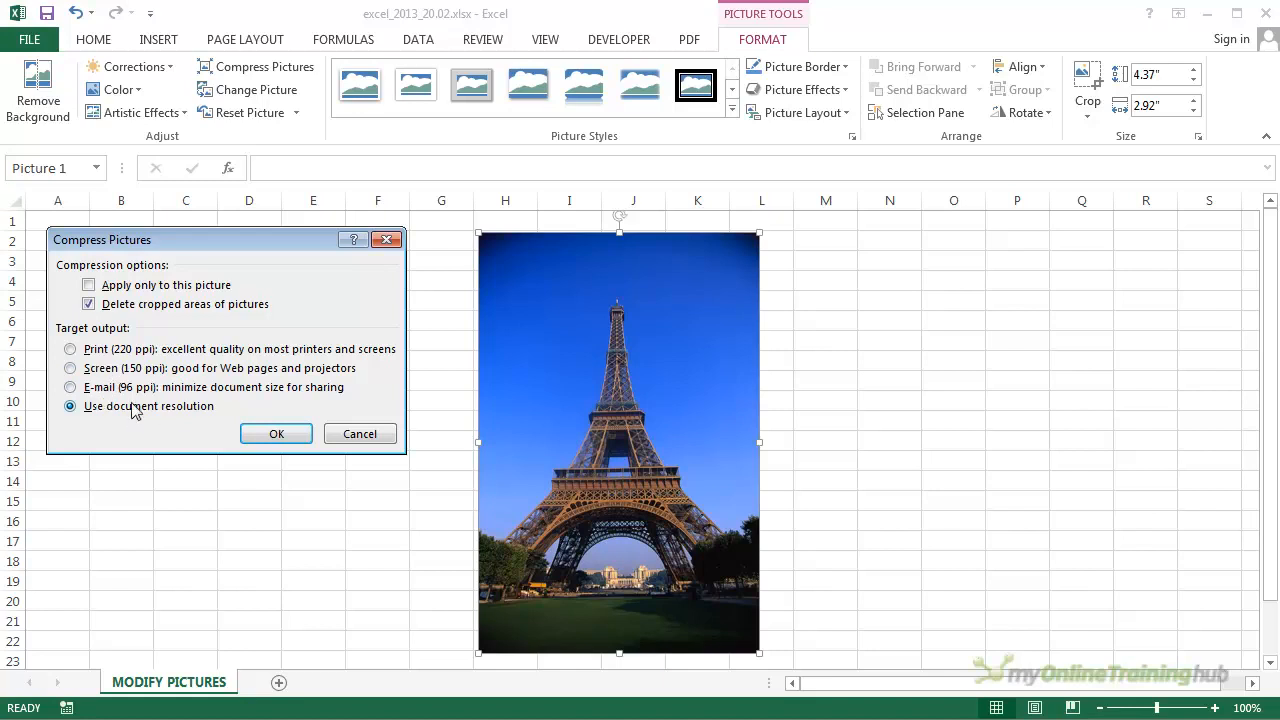
click(276, 430)
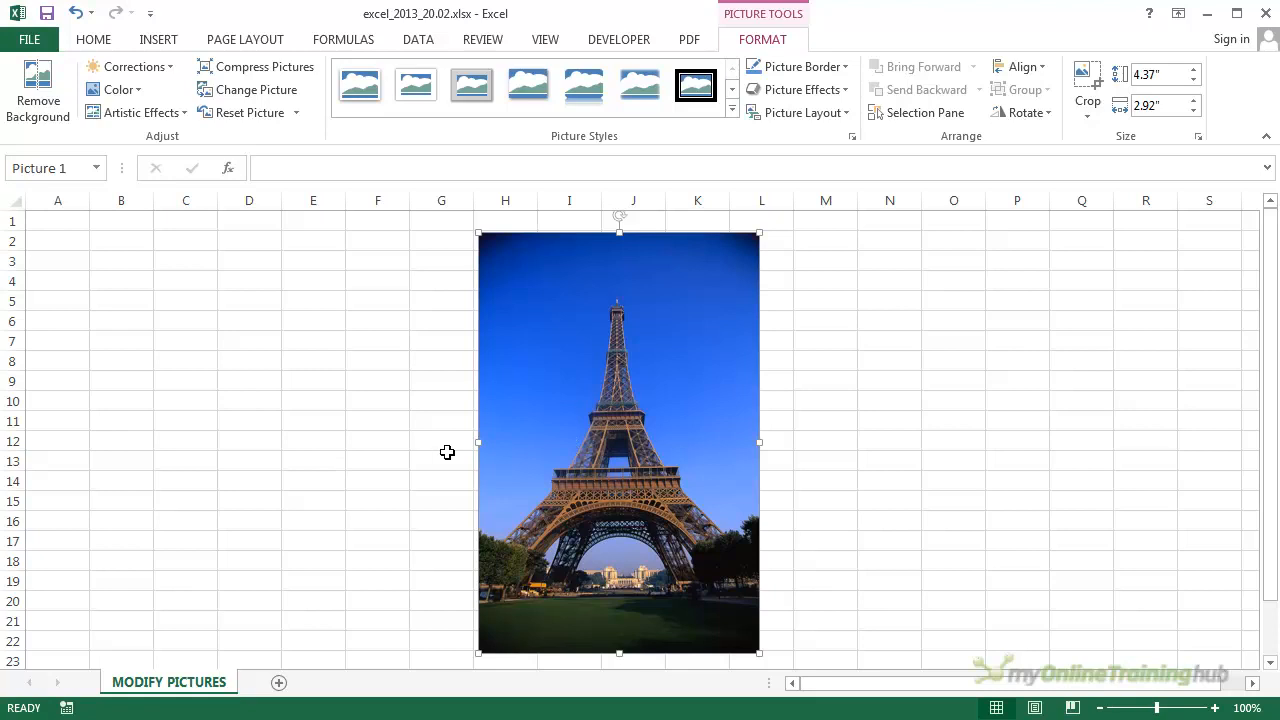
Examine the sources for changing the picture and the choices for resetting the picture and its size
click(262, 90)
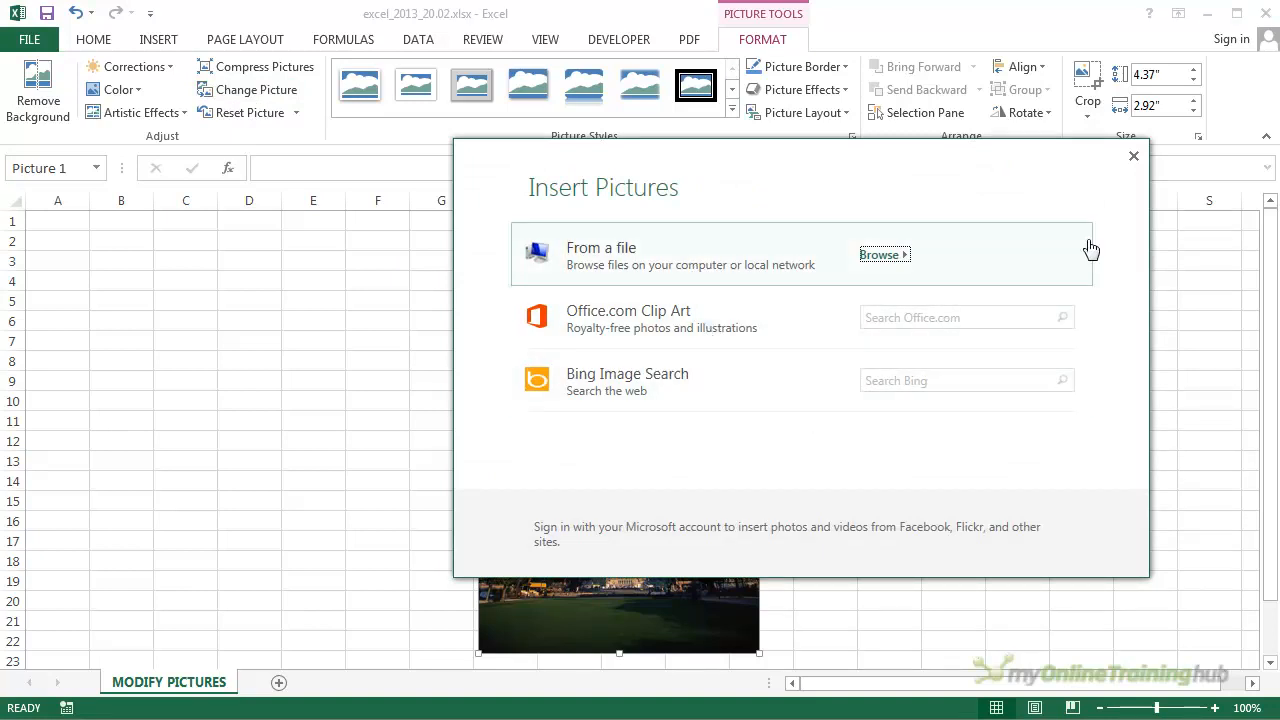
click(1134, 158)
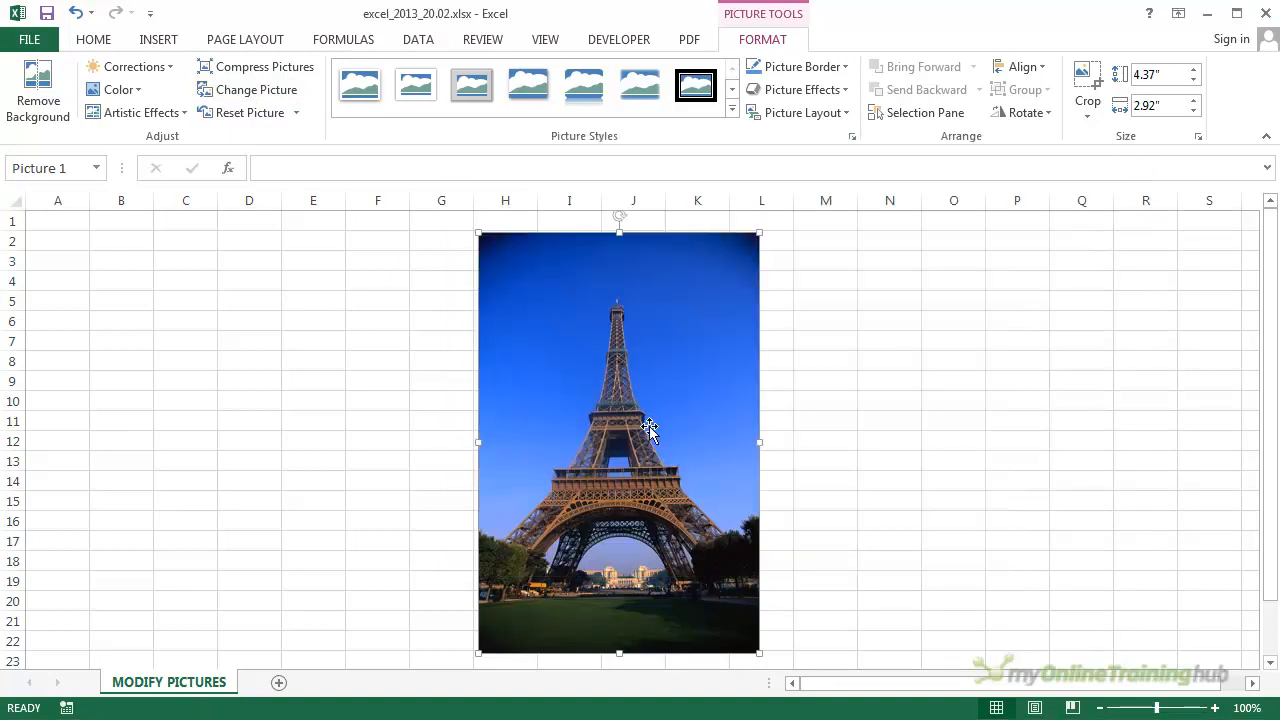
click(296, 114)
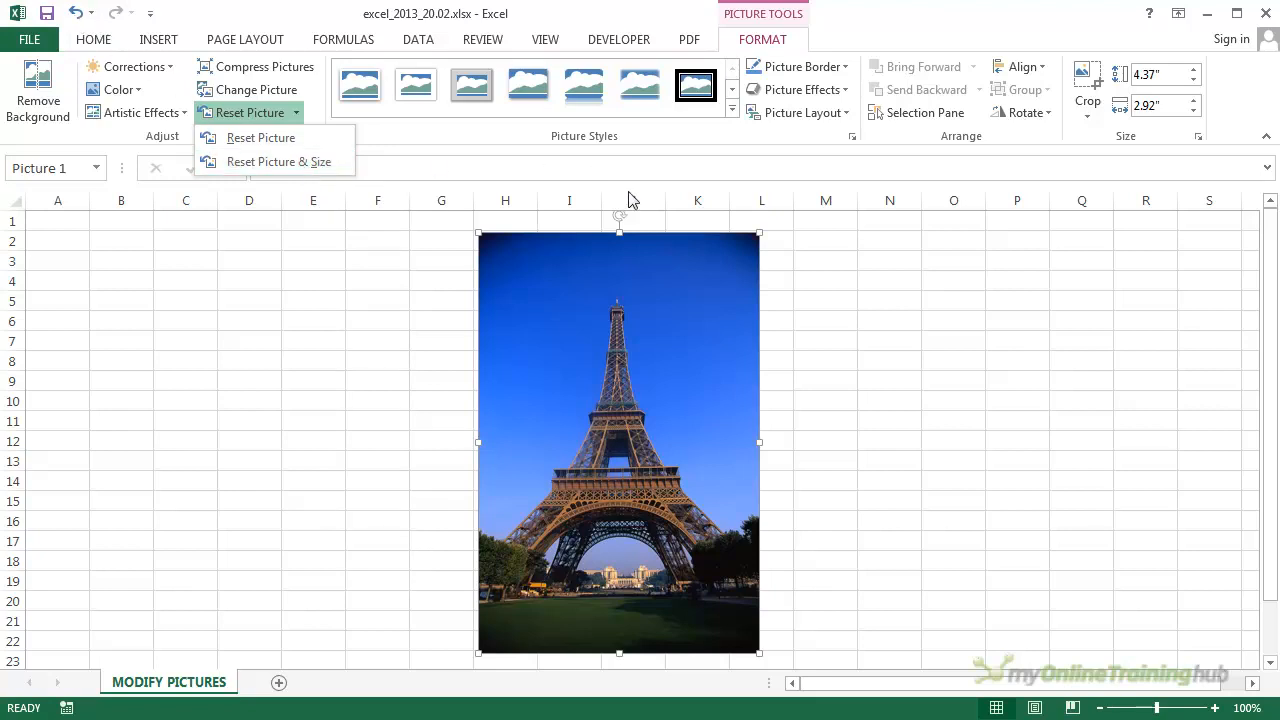
Give the Eiffel Tower picture an orange border with a weight of 6 pt
click(845, 67)
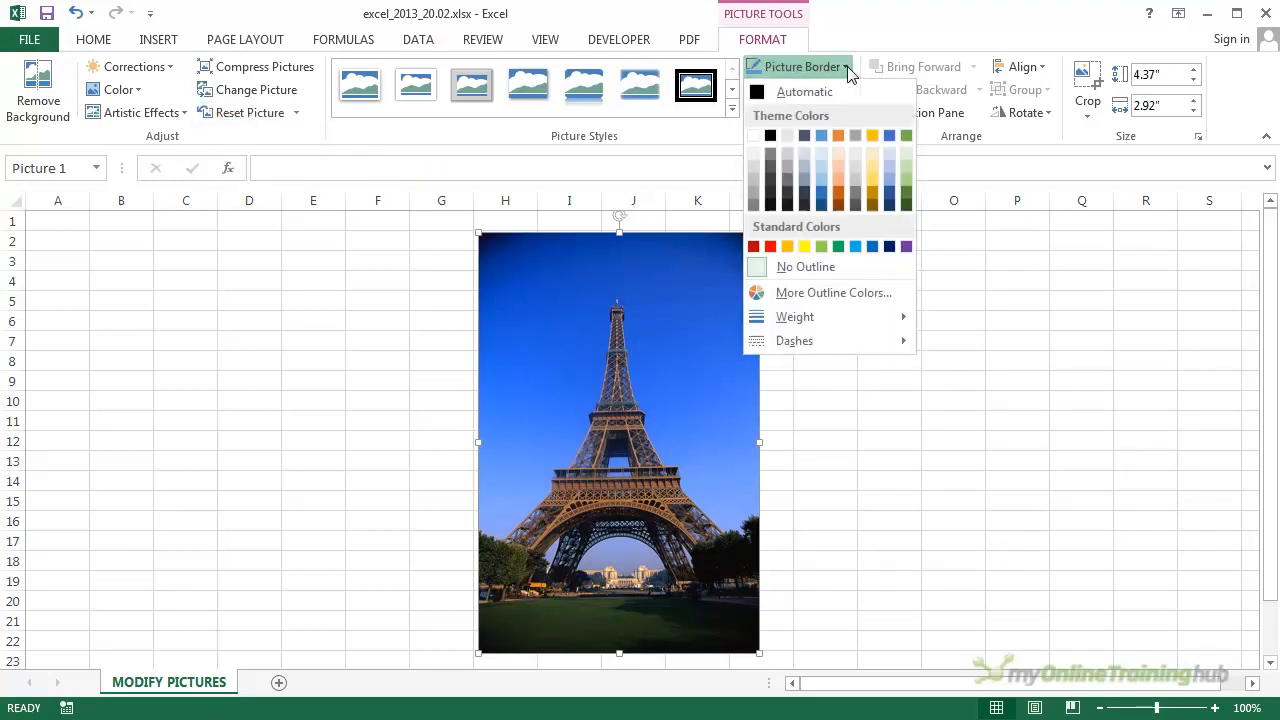
click(787, 247)
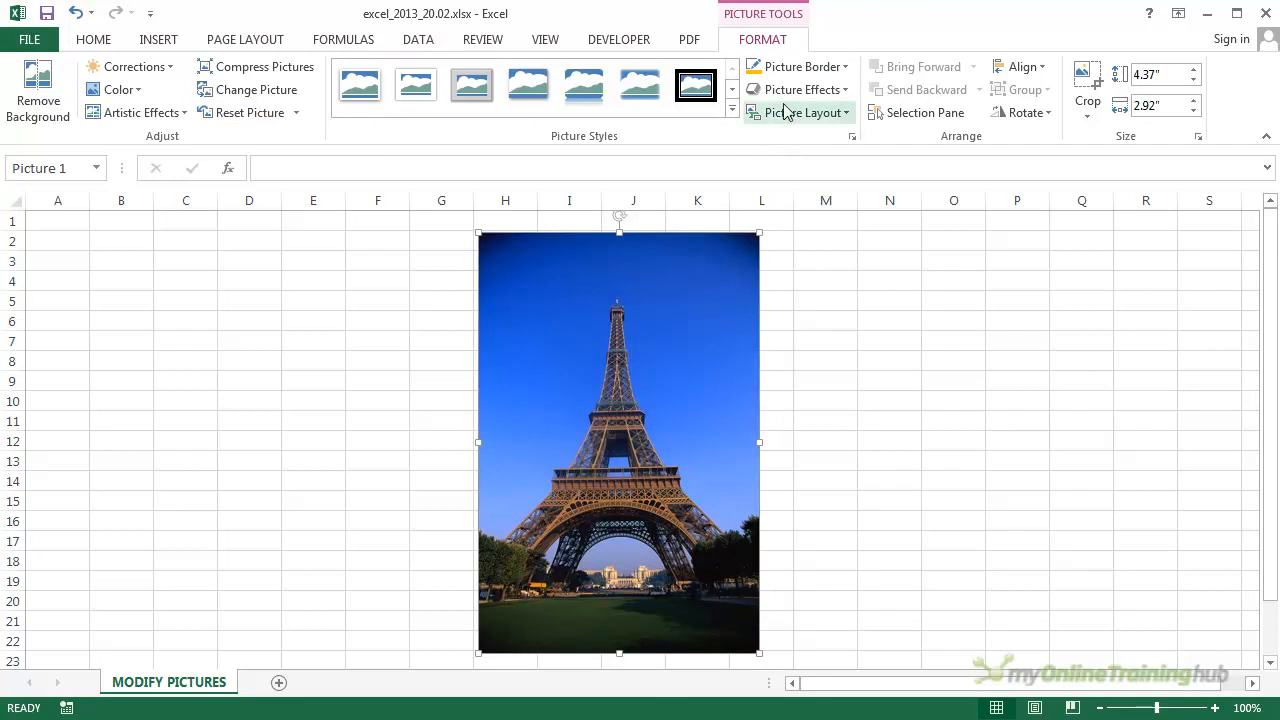
click(845, 68)
mouse_move(850, 320)
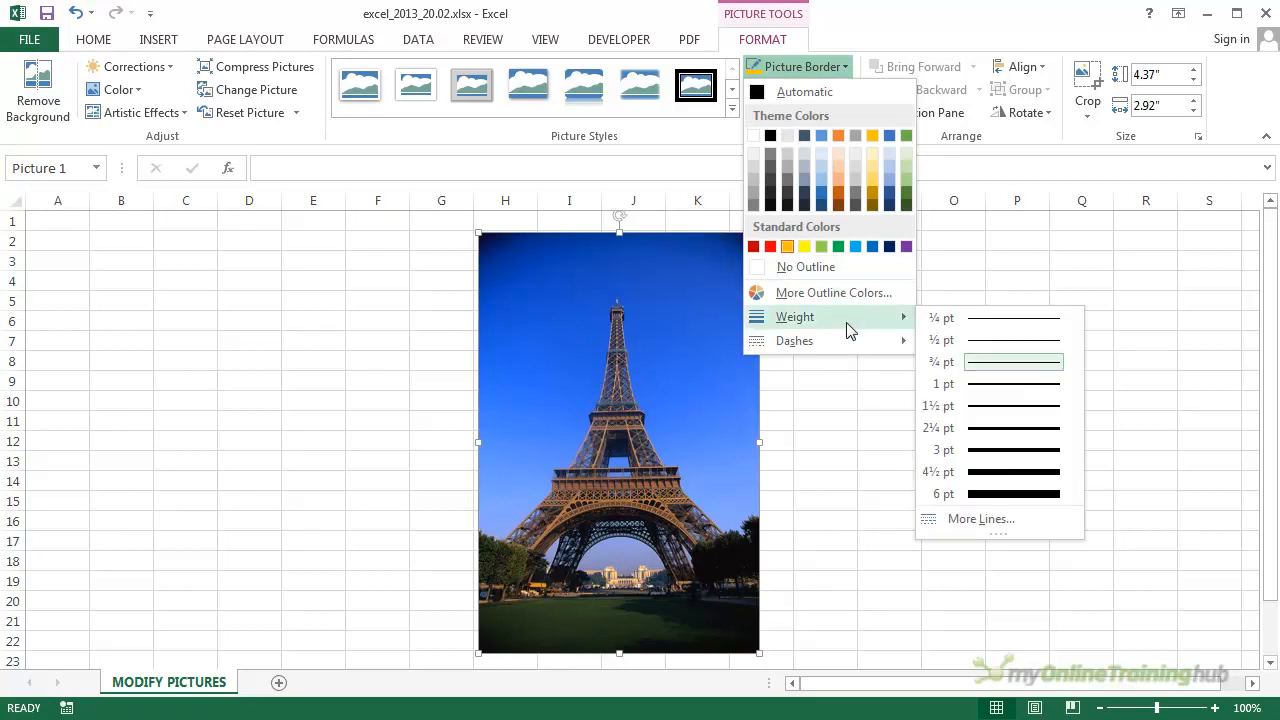
click(980, 493)
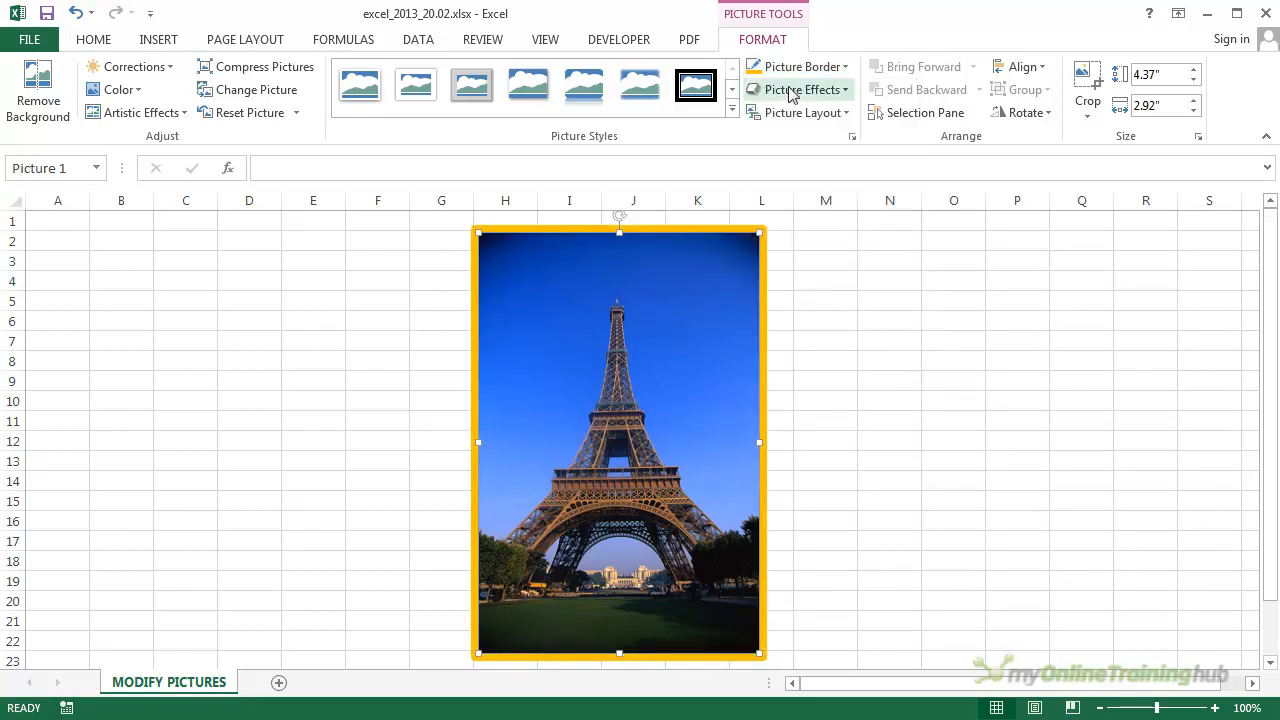
Change the picture's border to a dashed line style and review the border settings
click(846, 67)
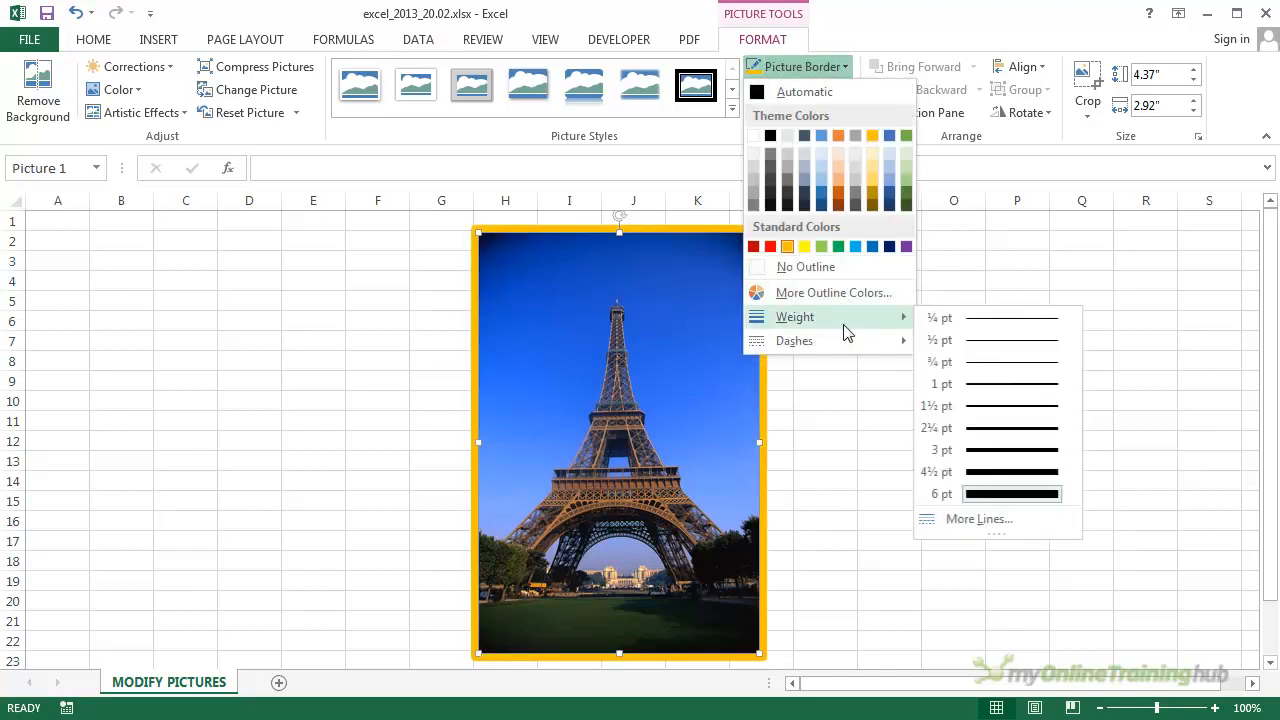
mouse_move(868, 347)
click(971, 392)
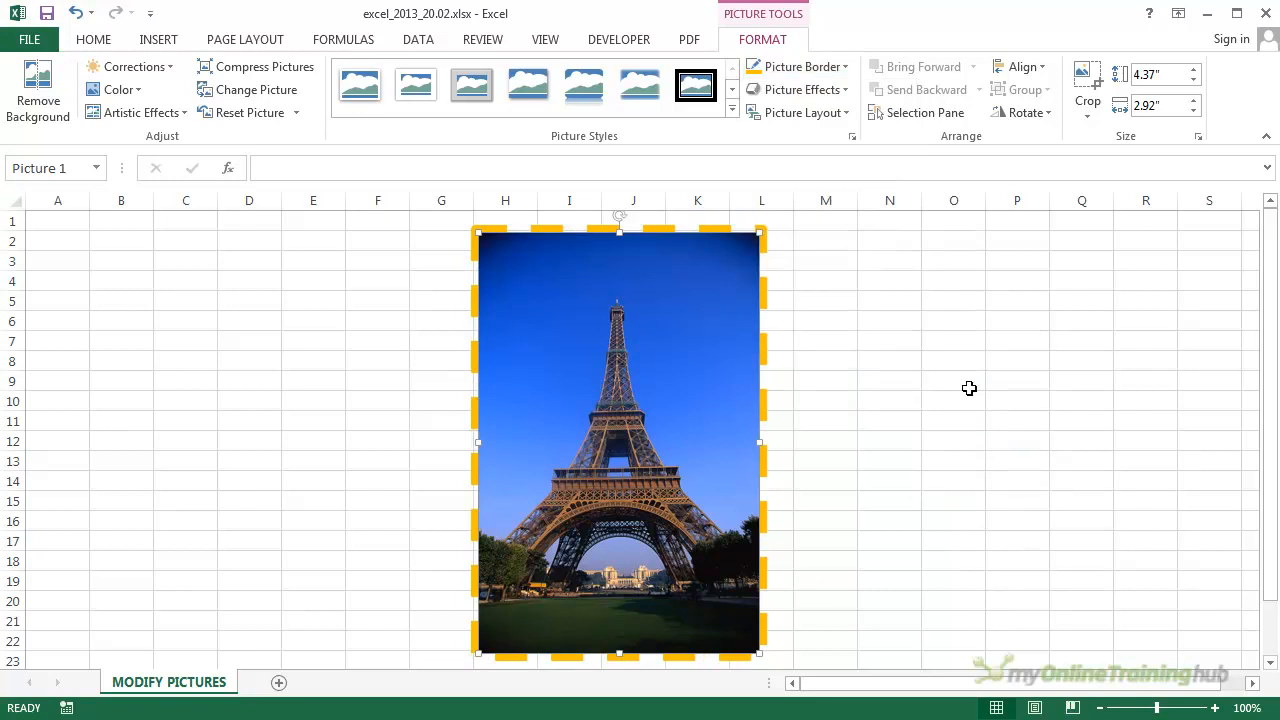
click(842, 68)
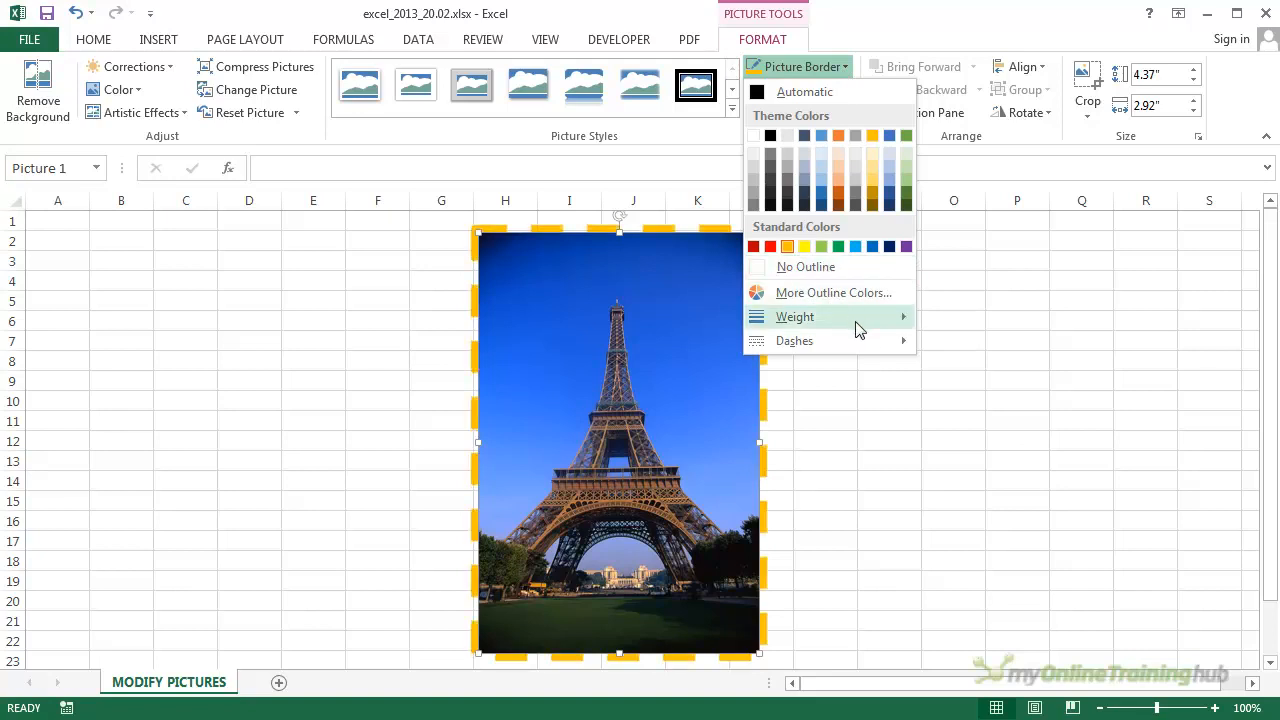
click(843, 68)
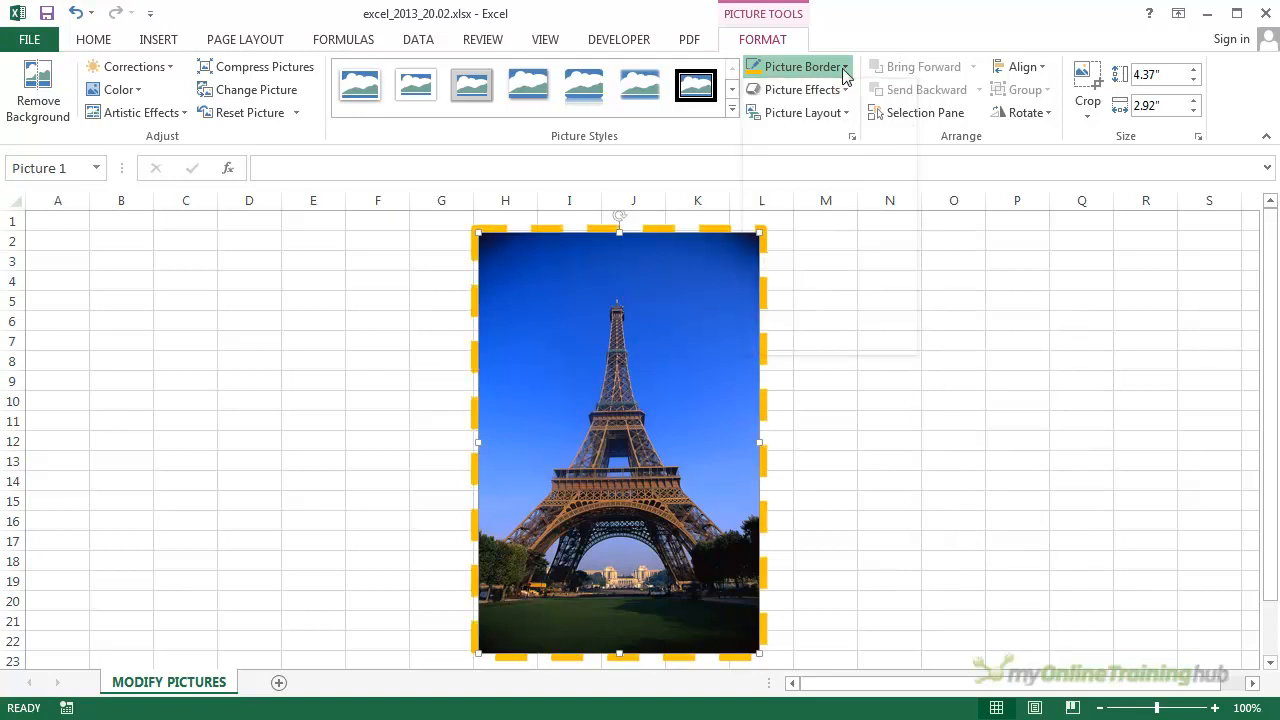
Preview the preset and shadow picture effects on the Eiffel Tower picture
click(845, 90)
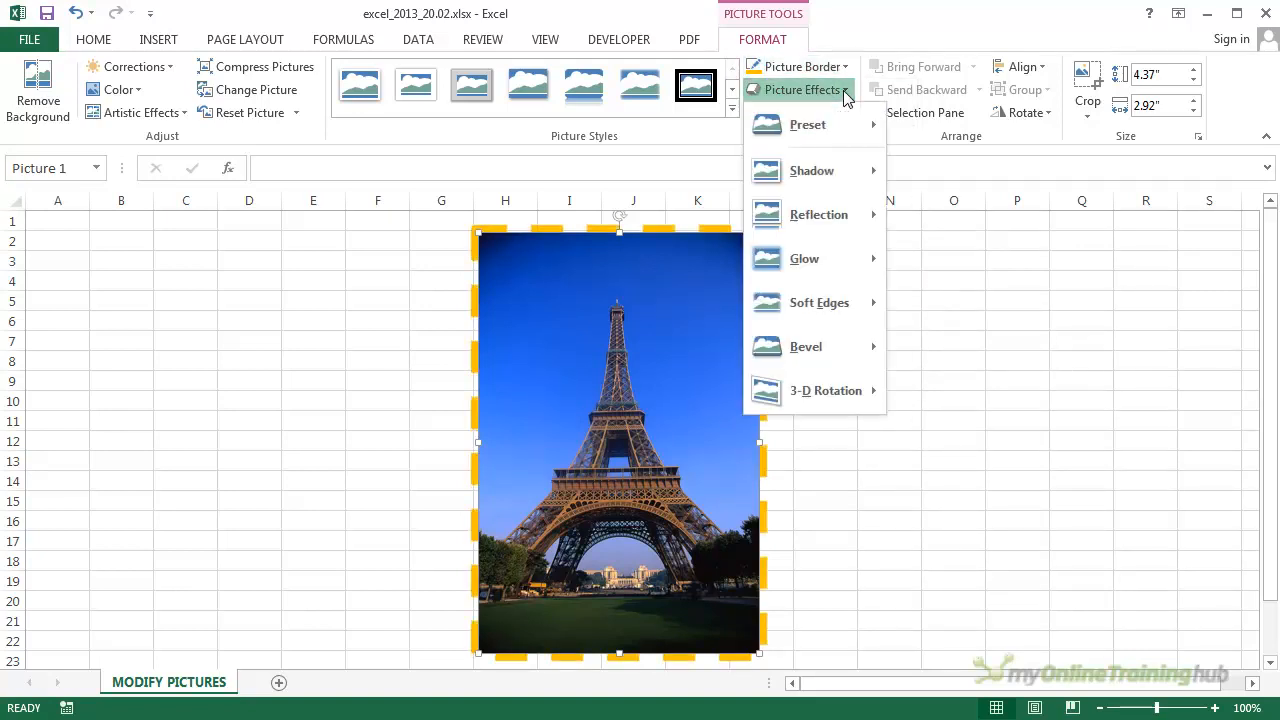
mouse_move(863, 120)
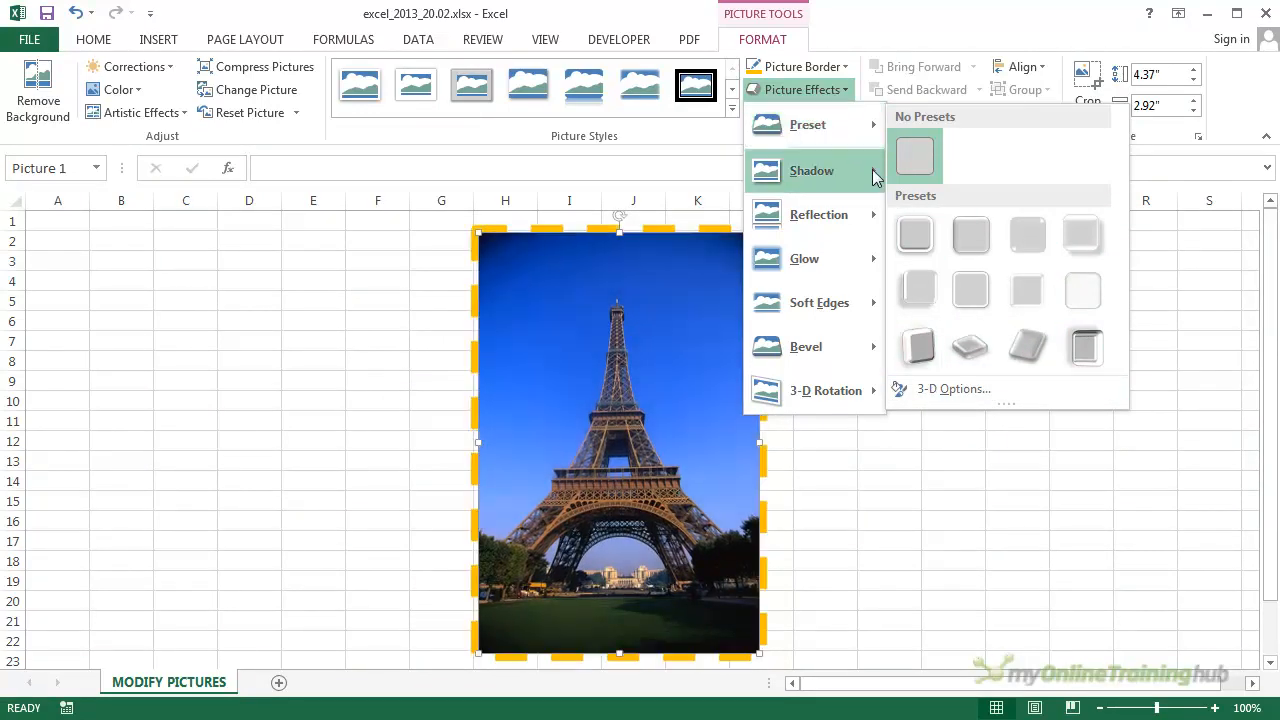
mouse_move(880, 180)
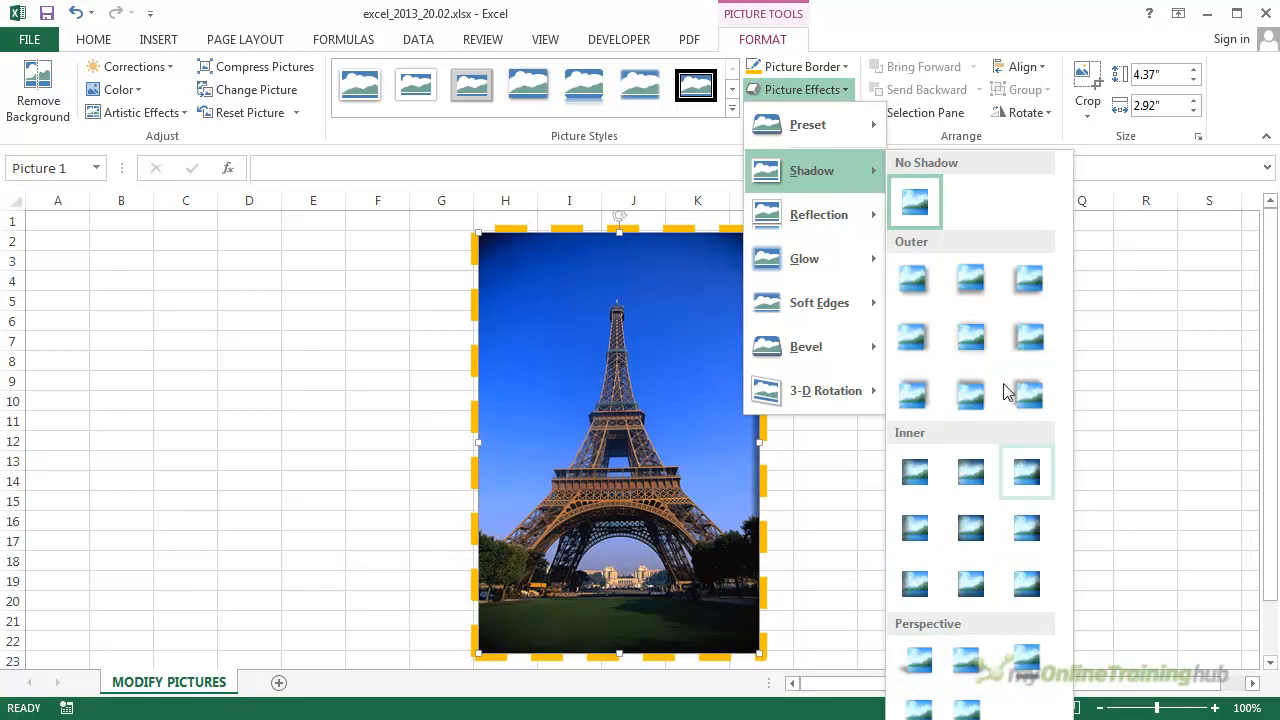
mouse_move(854, 215)
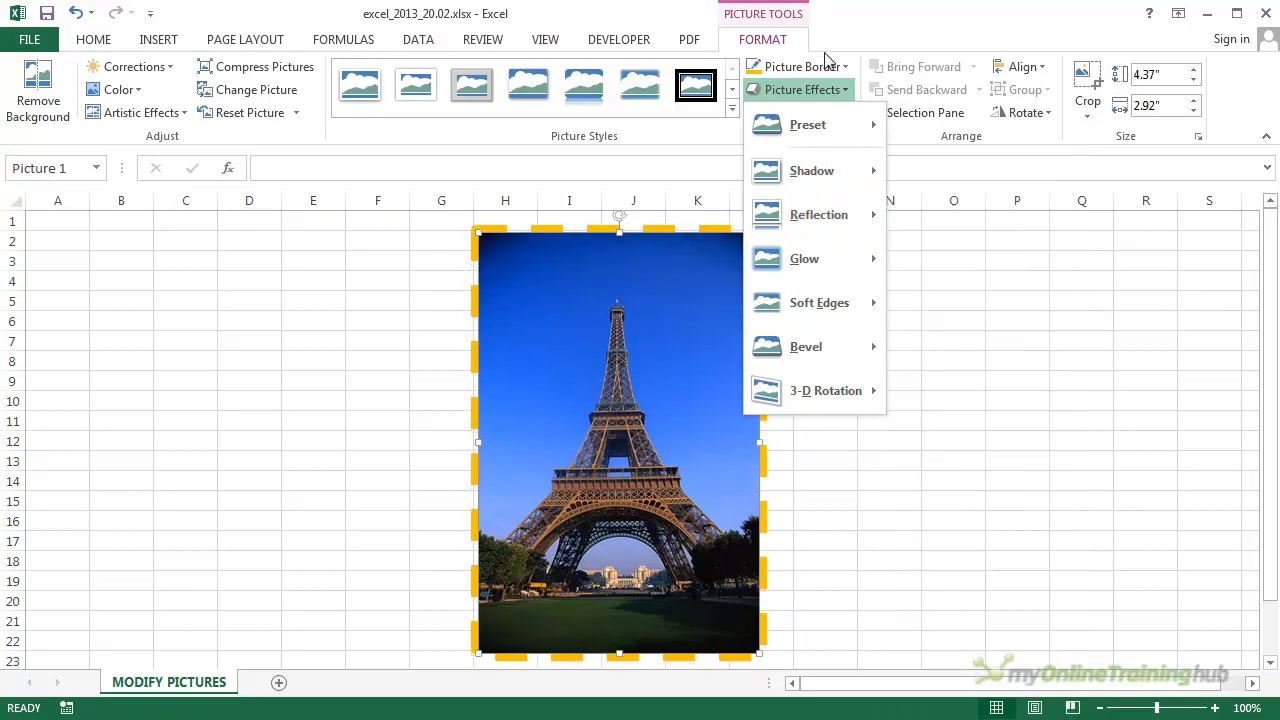
Remove the picture's border with No Outline and move the picture up by about one row
click(850, 66)
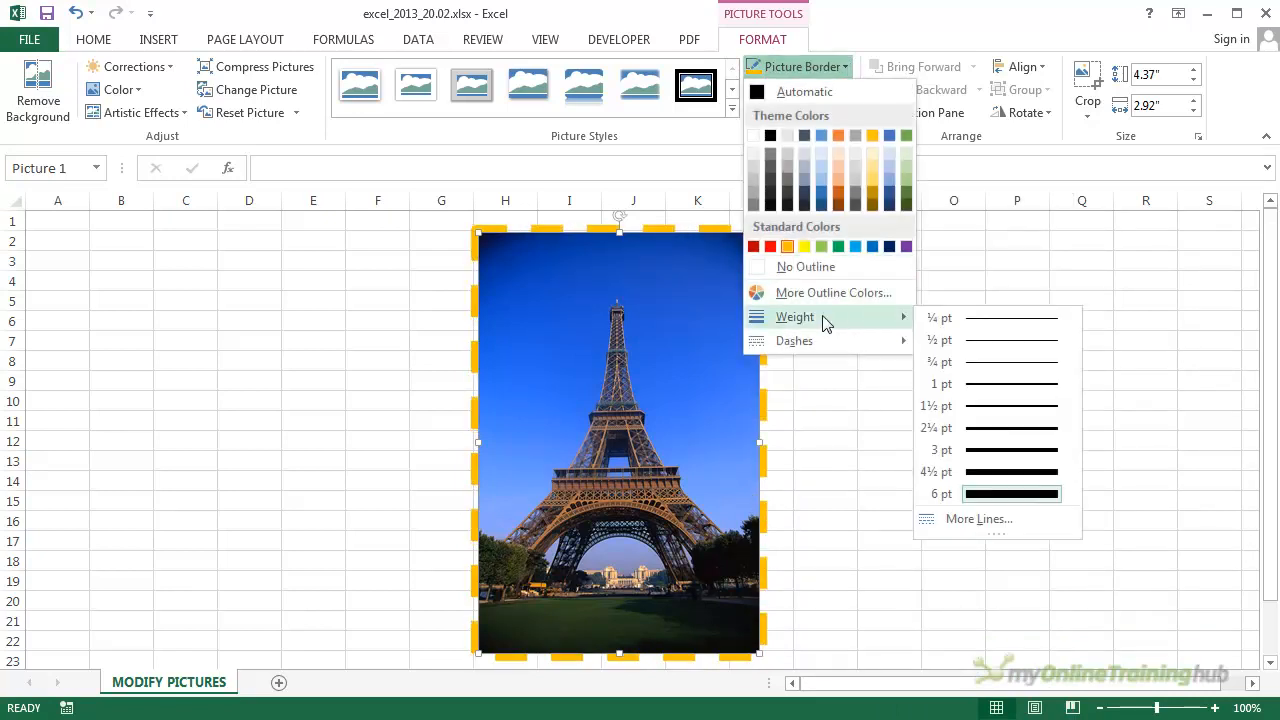
click(822, 266)
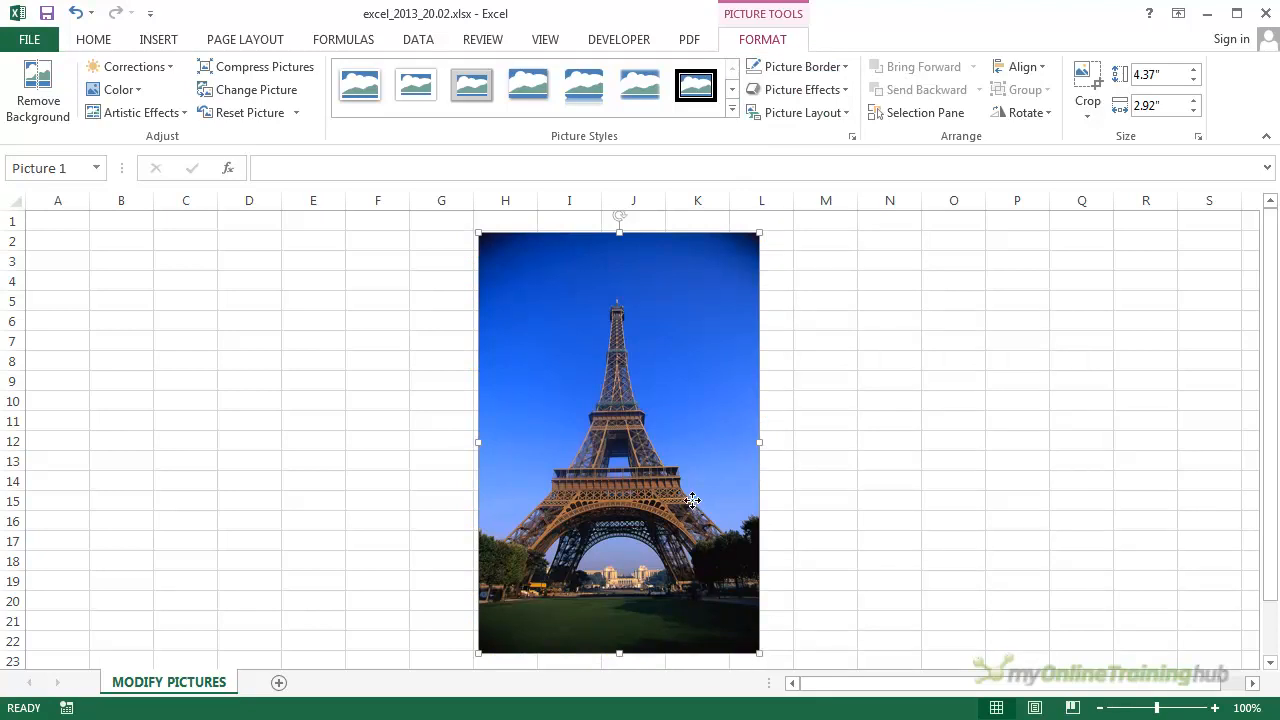
drag(694, 512, 692, 490)
Preview the reflection, glow, soft edges, bevel and 3-D rotation effects on the Eiffel Tower picture
click(848, 90)
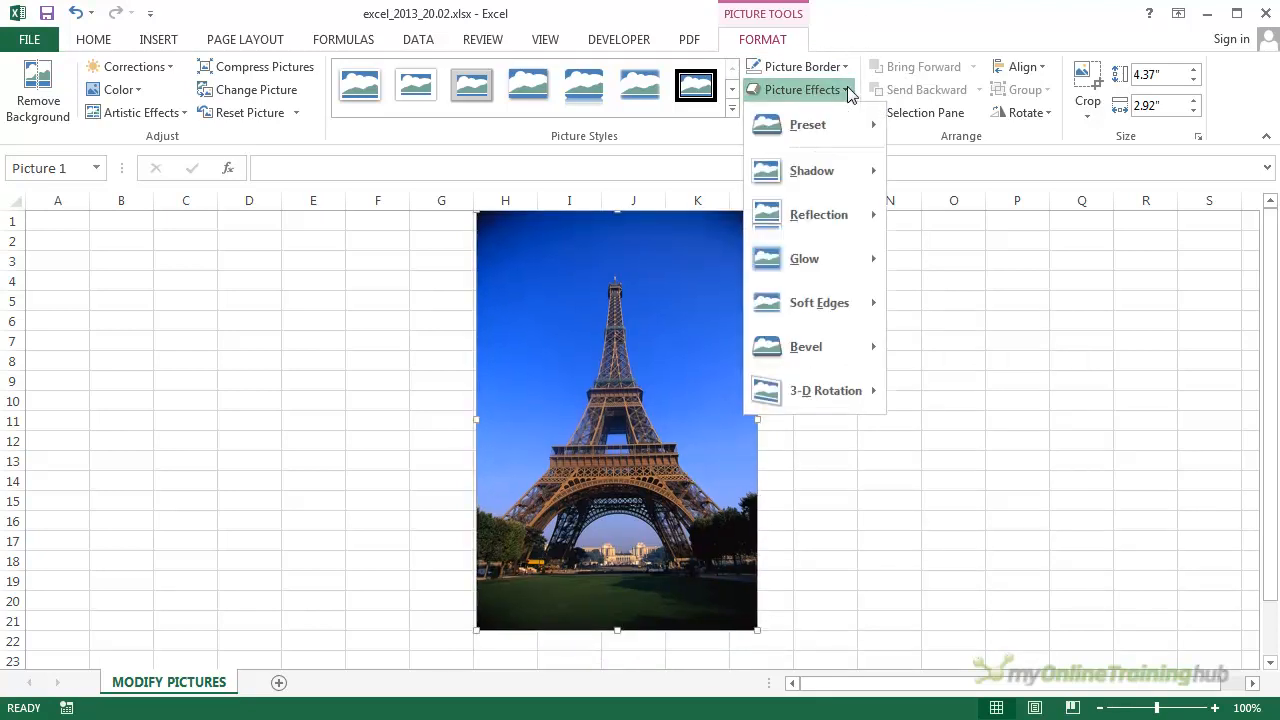
mouse_move(842, 195)
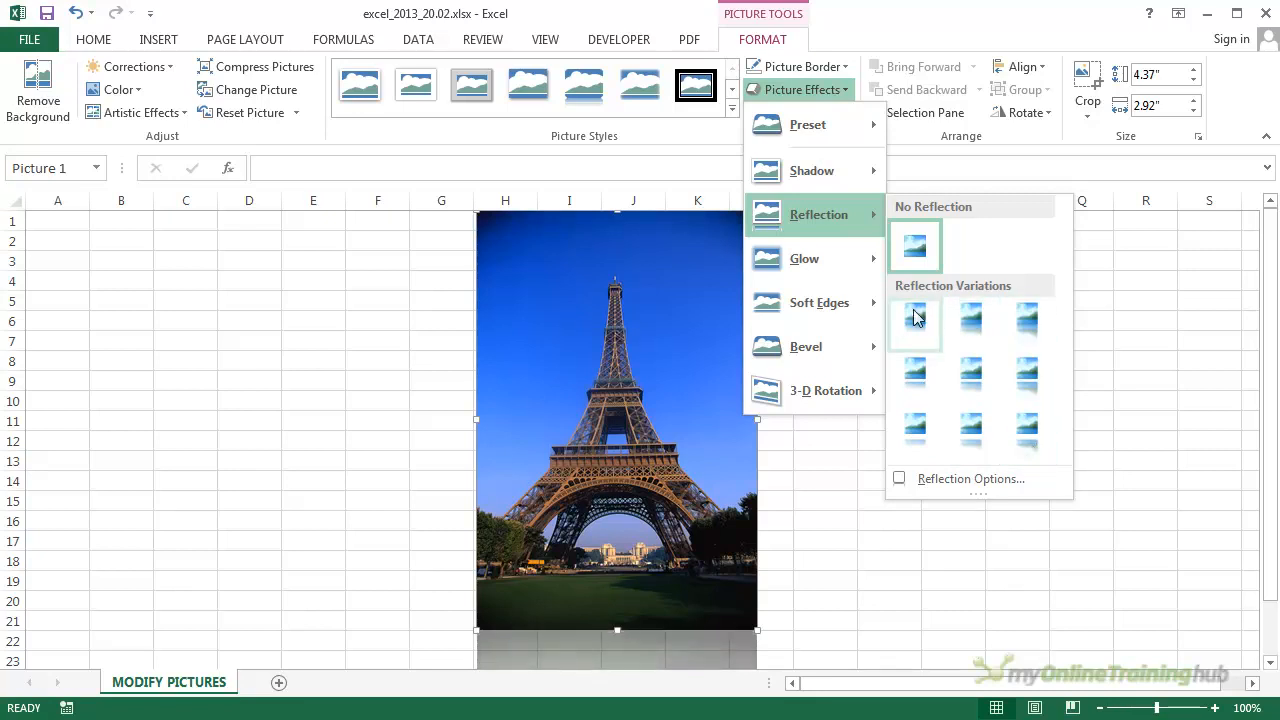
mouse_move(832, 254)
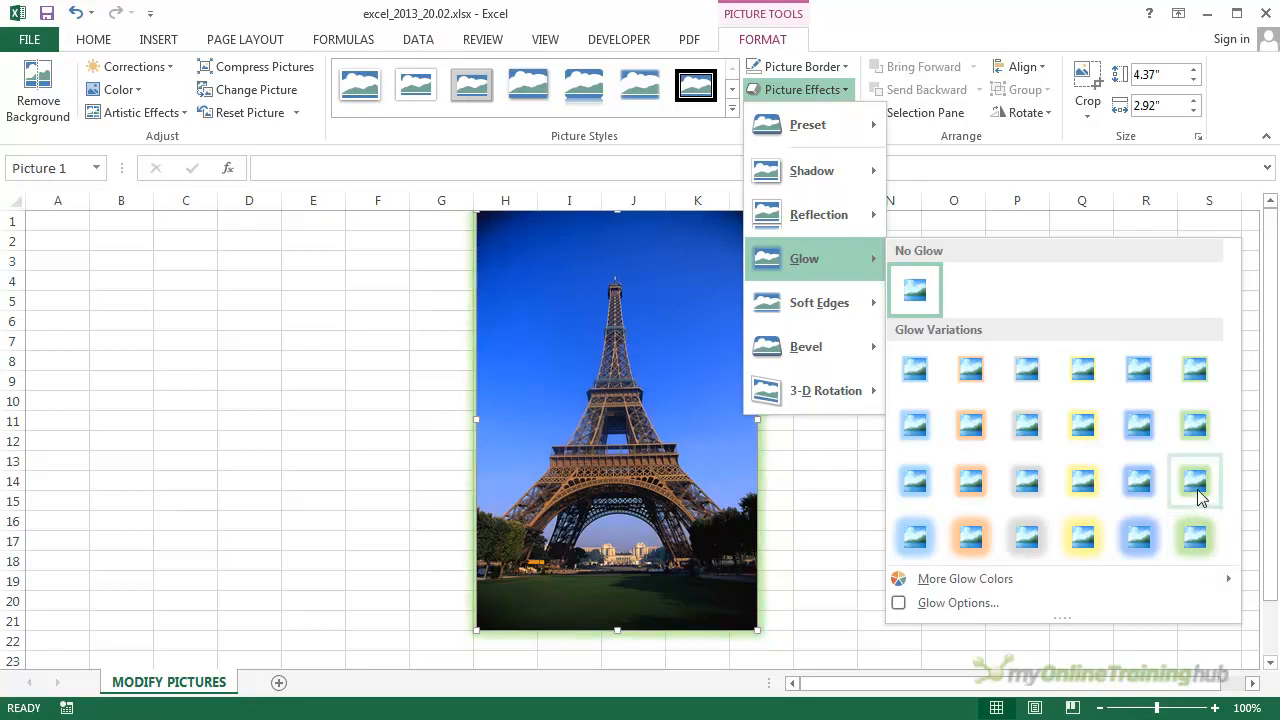
mouse_move(1033, 587)
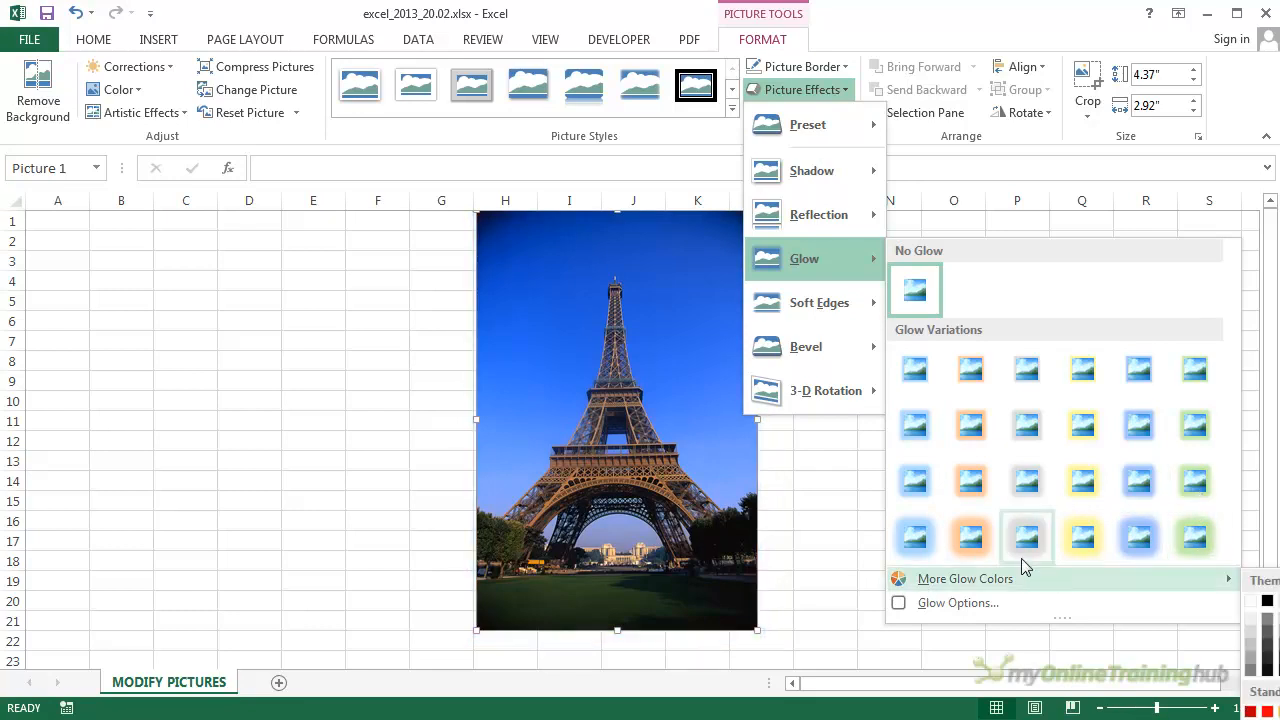
mouse_move(826, 300)
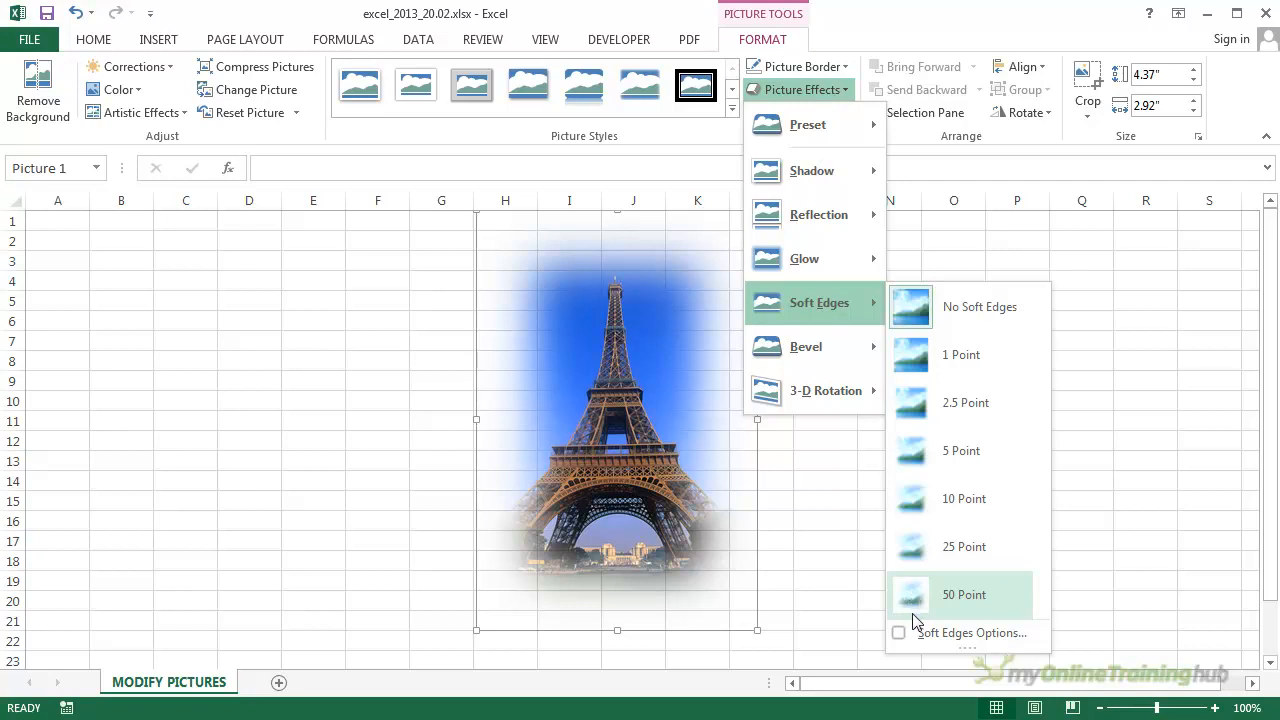
mouse_move(851, 360)
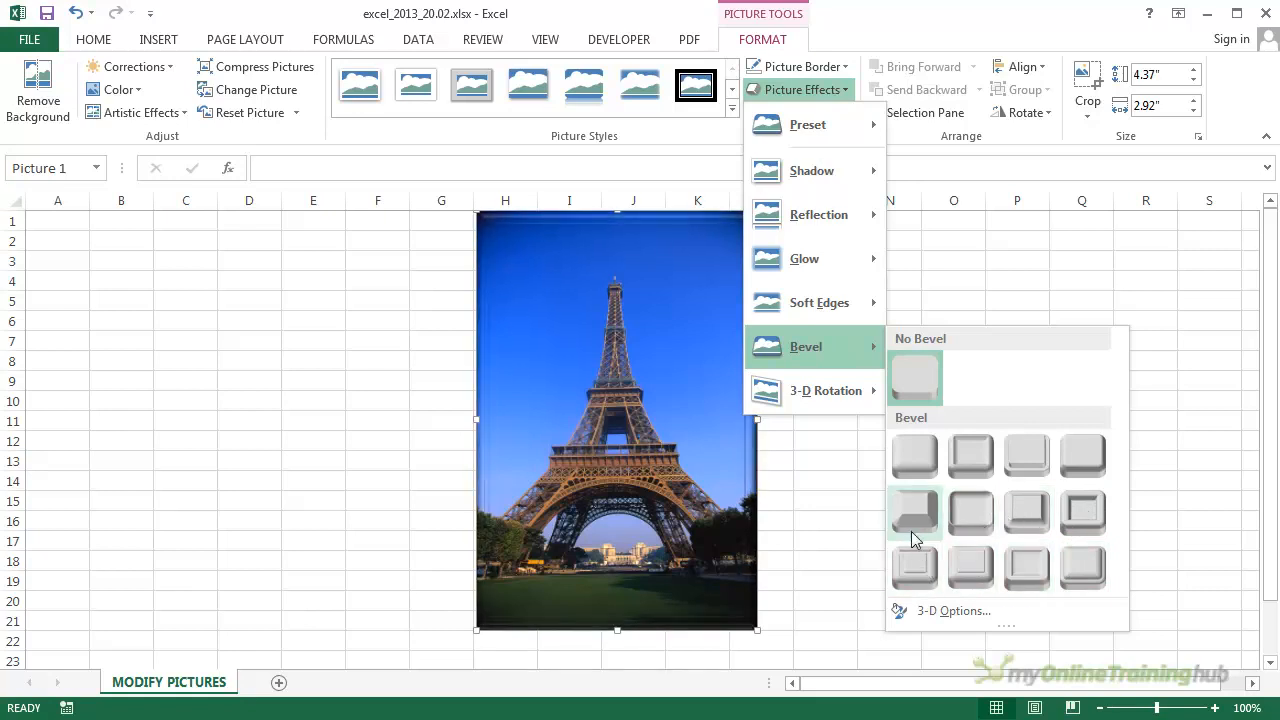
mouse_move(810, 397)
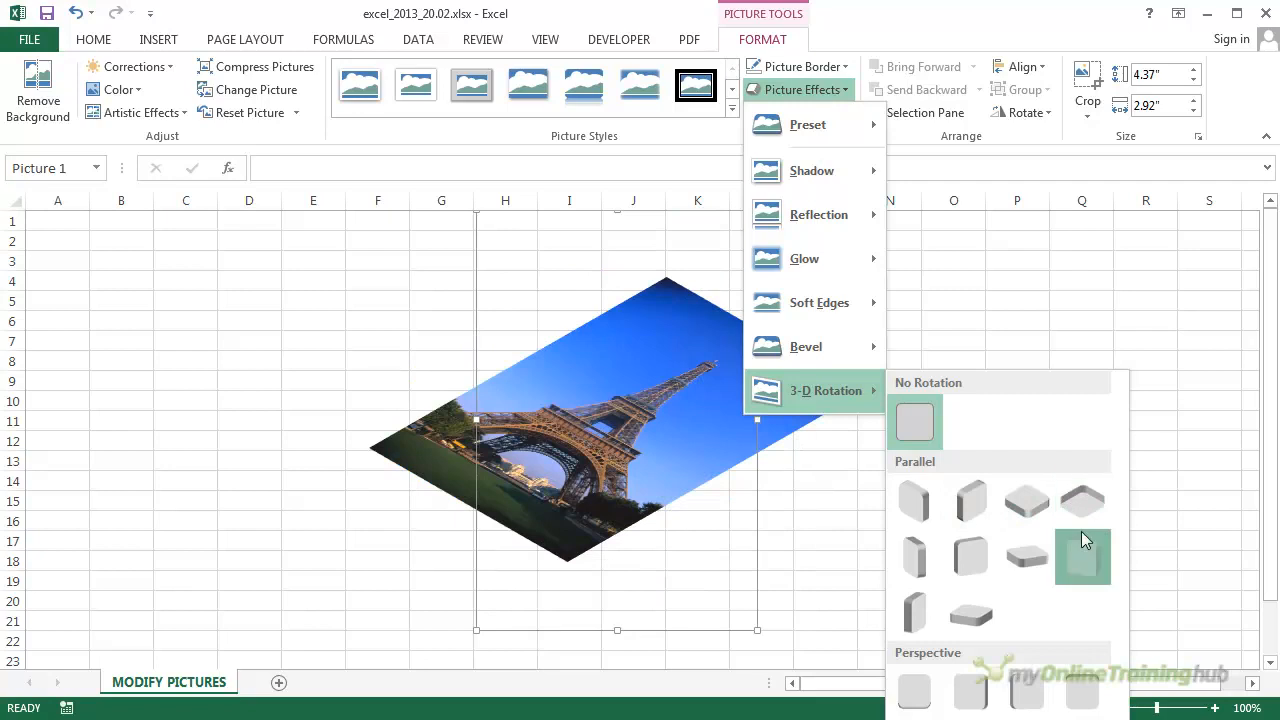
Apply the fourth preset in the second row of parallel 3-D rotations to the picture and review the rotation choices
click(1083, 543)
click(845, 112)
click(849, 90)
click(849, 90)
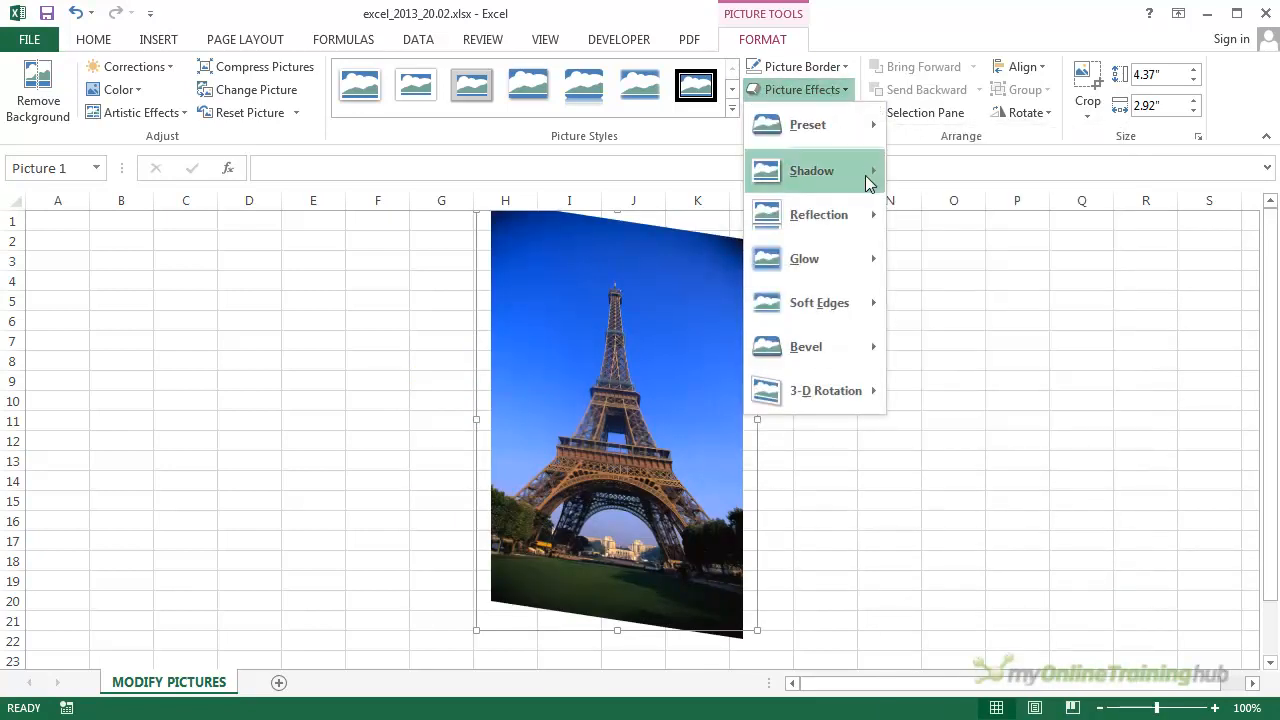
mouse_move(857, 396)
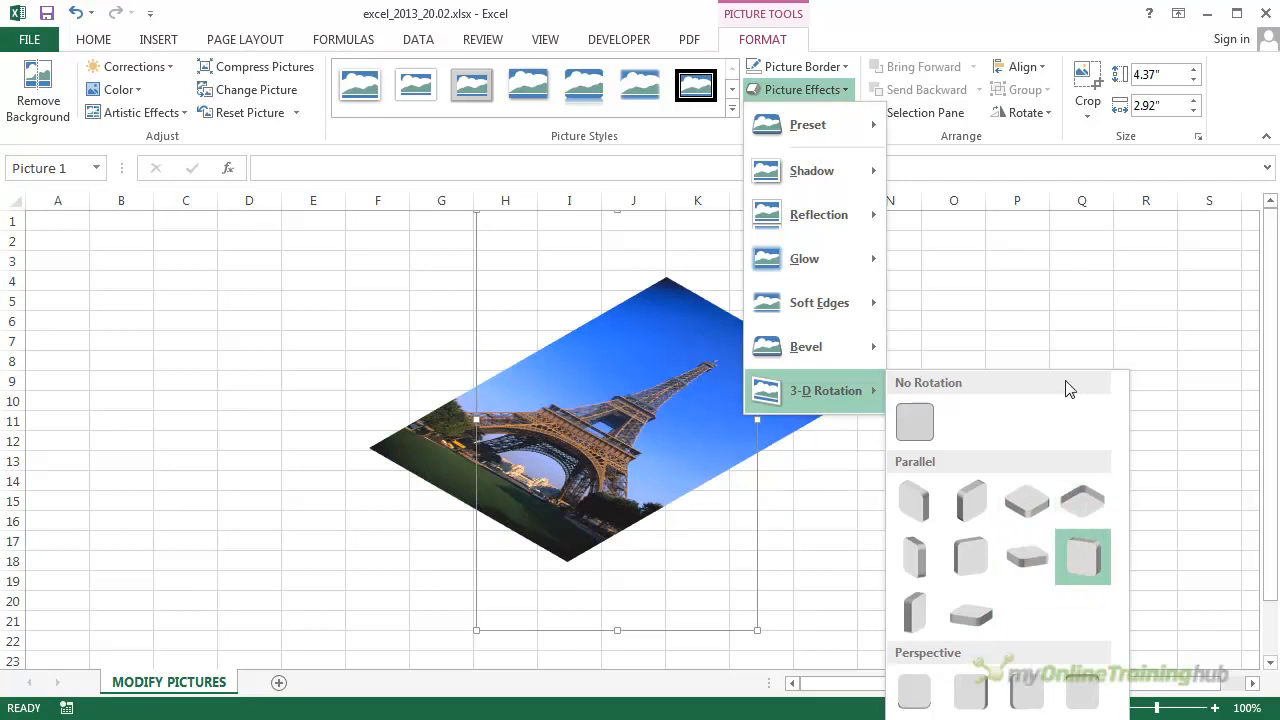
click(1017, 277)
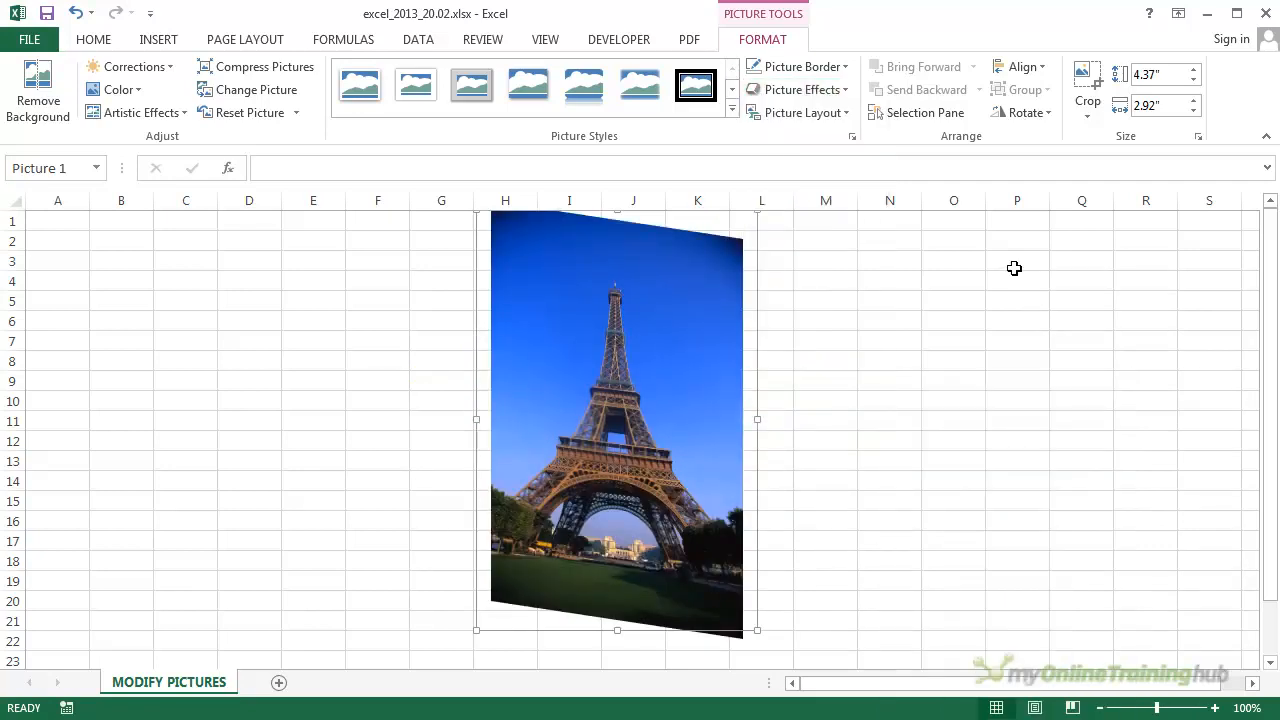
Convert the picture to the Captioned Pictures layout, close its text entry area and undo the conversion
click(850, 116)
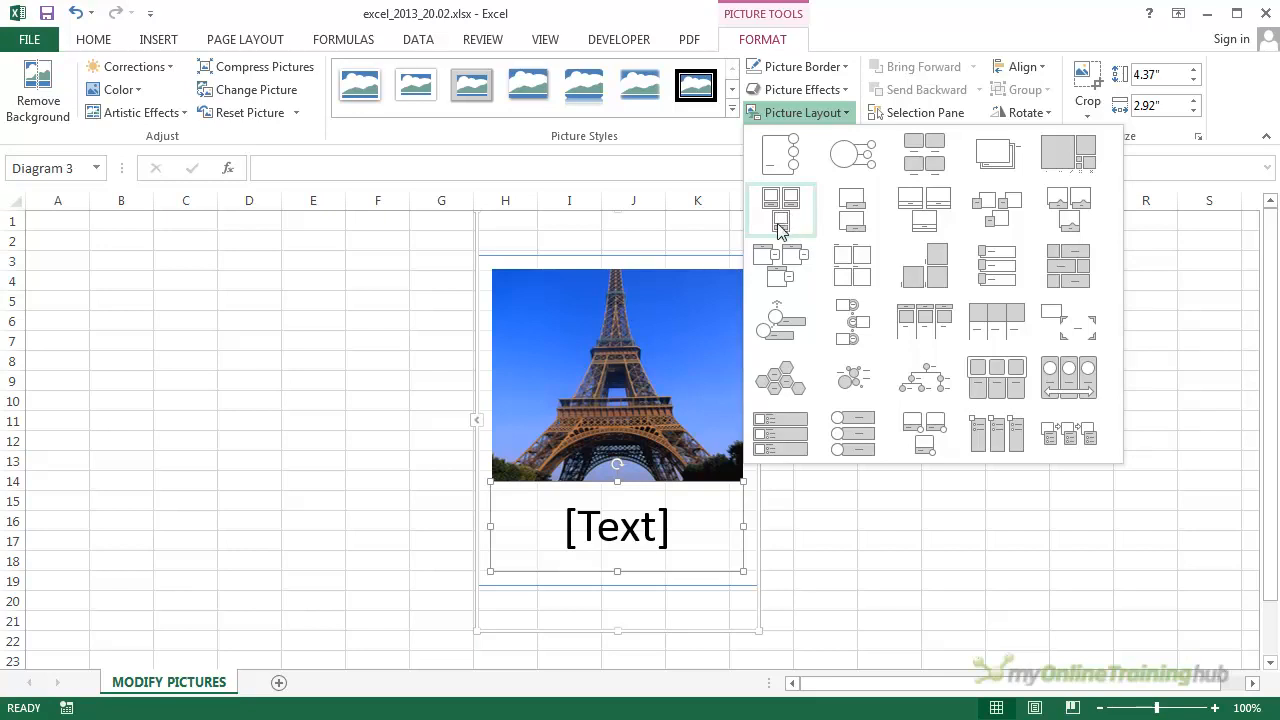
click(781, 224)
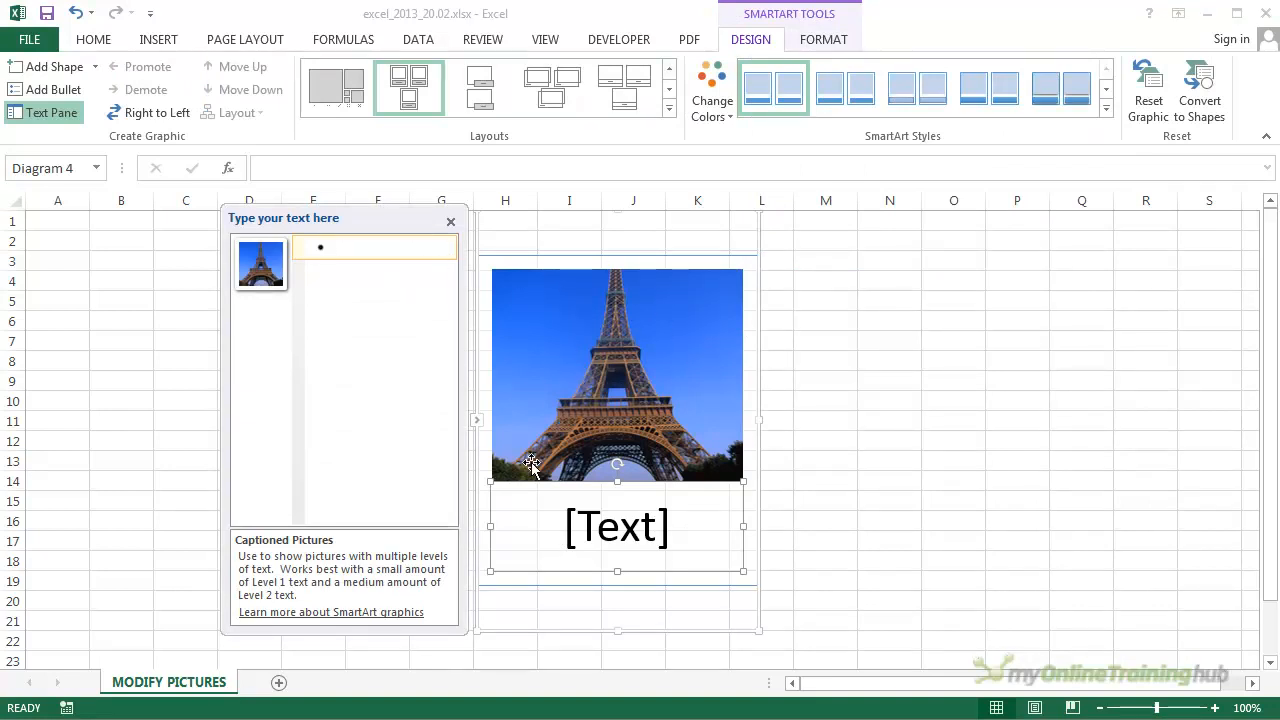
click(449, 221)
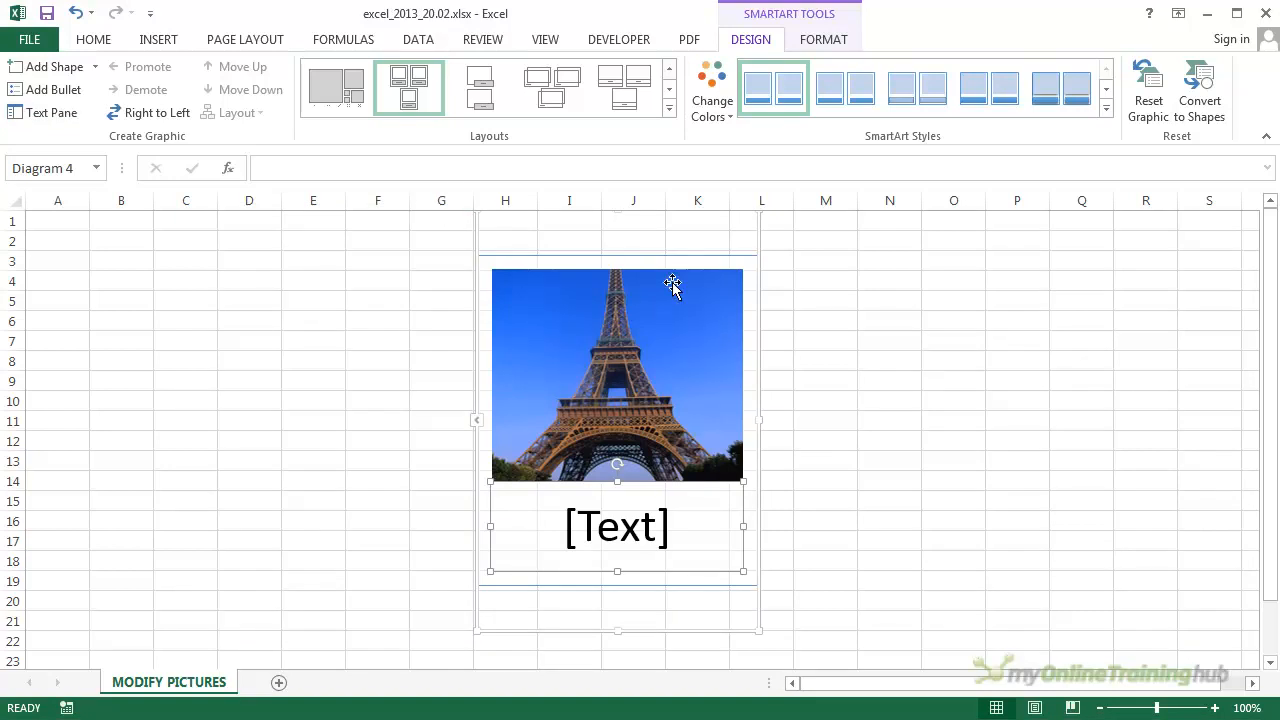
click(757, 251)
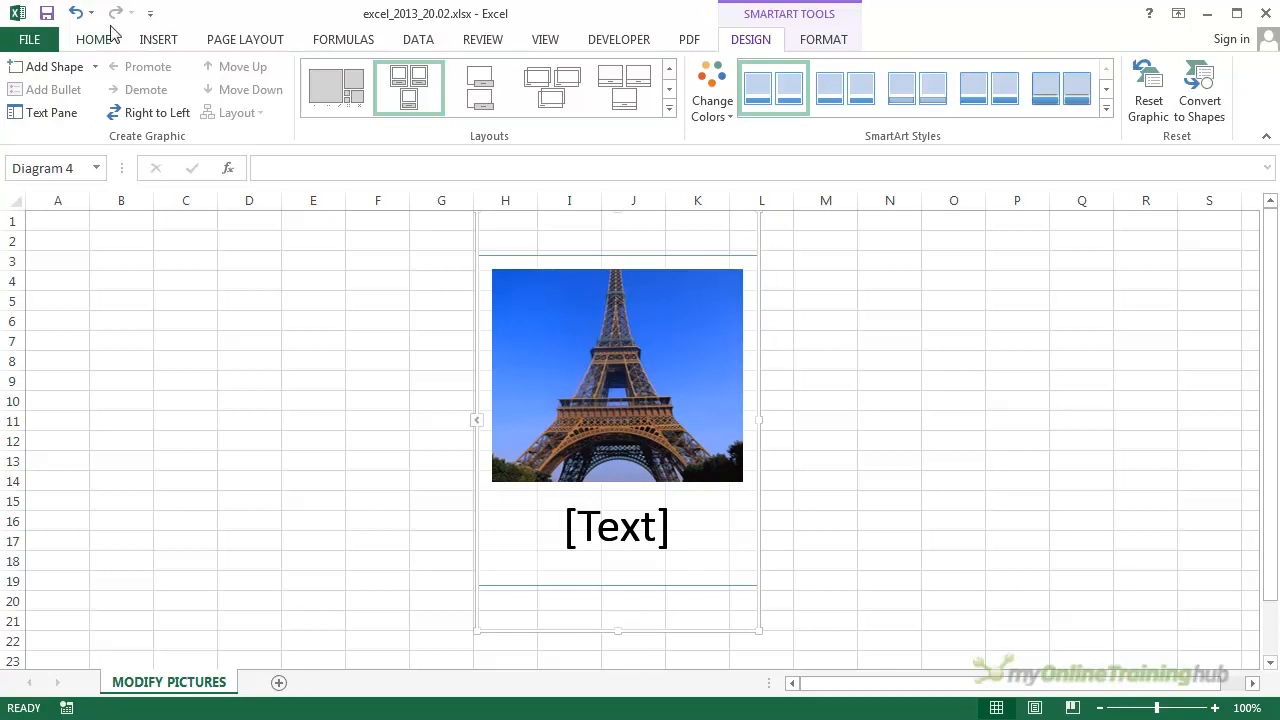
click(75, 13)
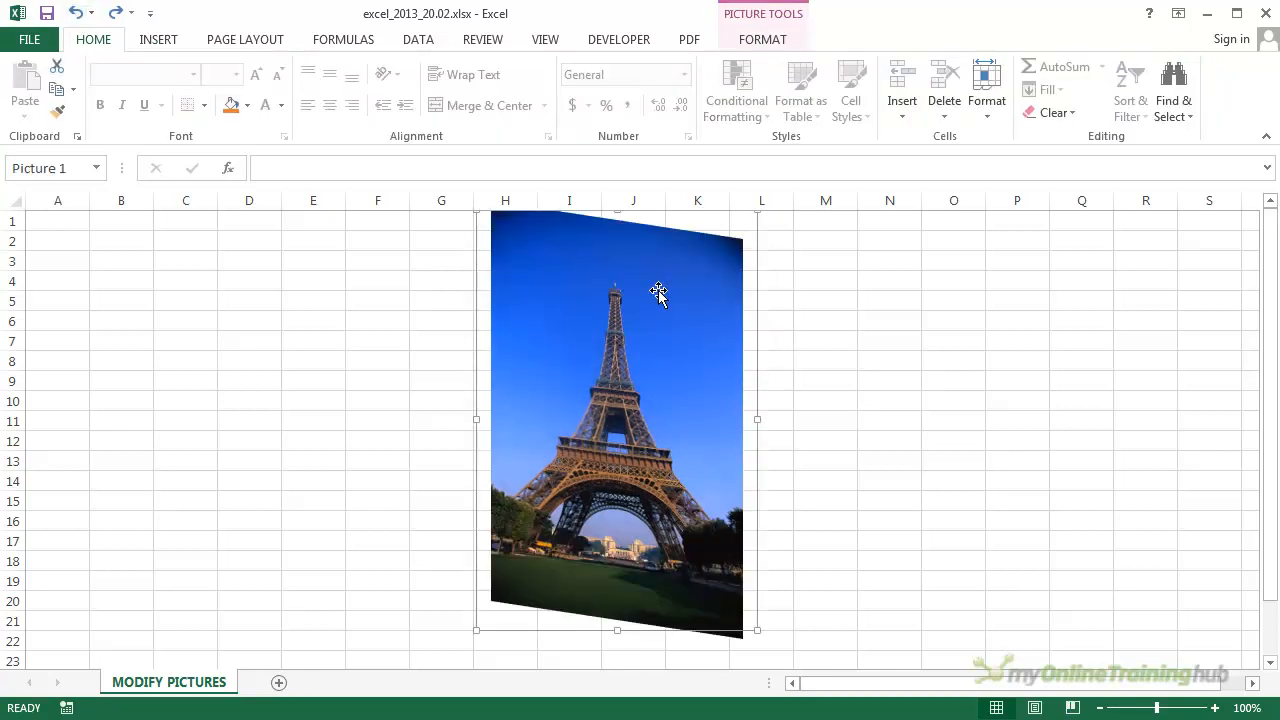
Preview further picture layouts on the Eiffel Tower picture without applying any
click(762, 26)
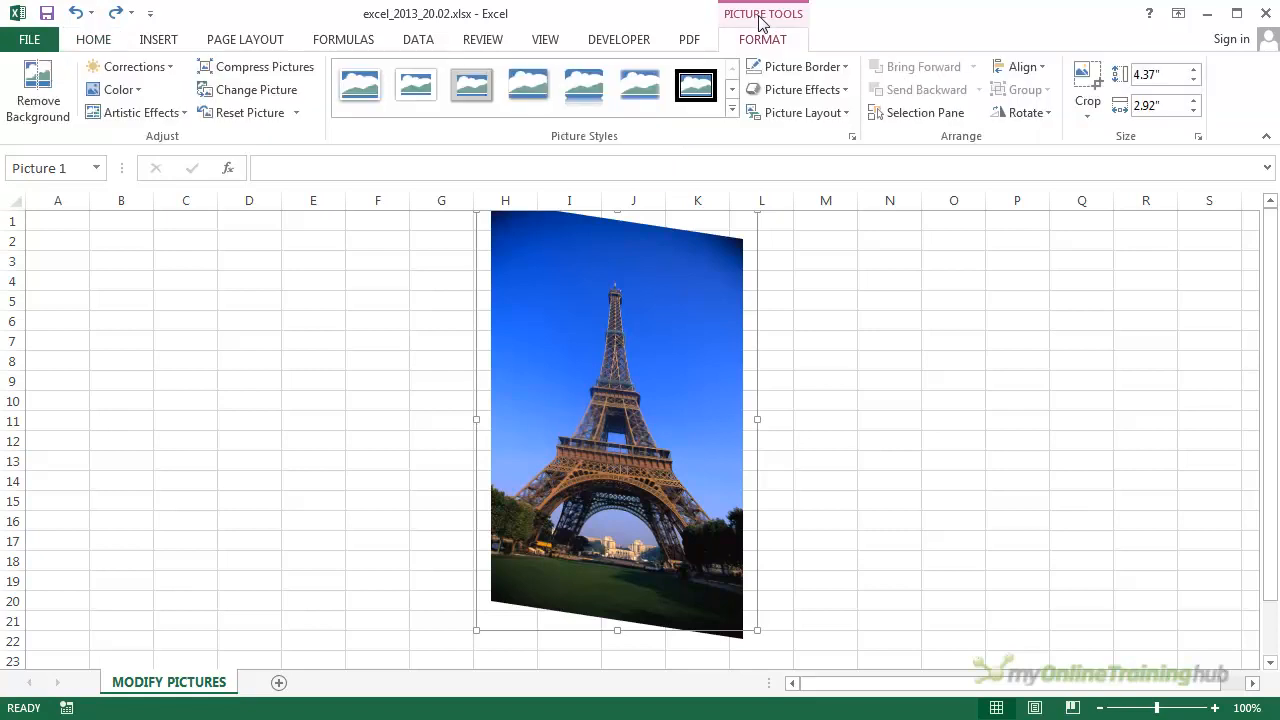
click(849, 113)
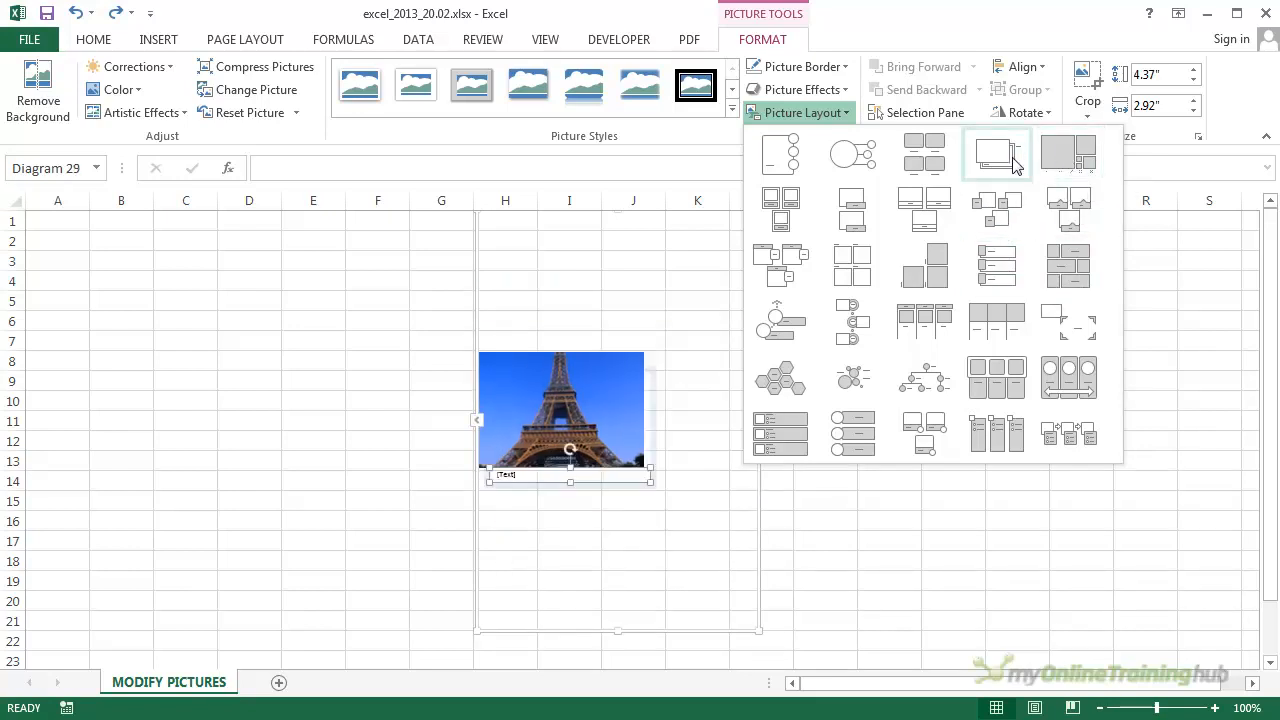
click(883, 16)
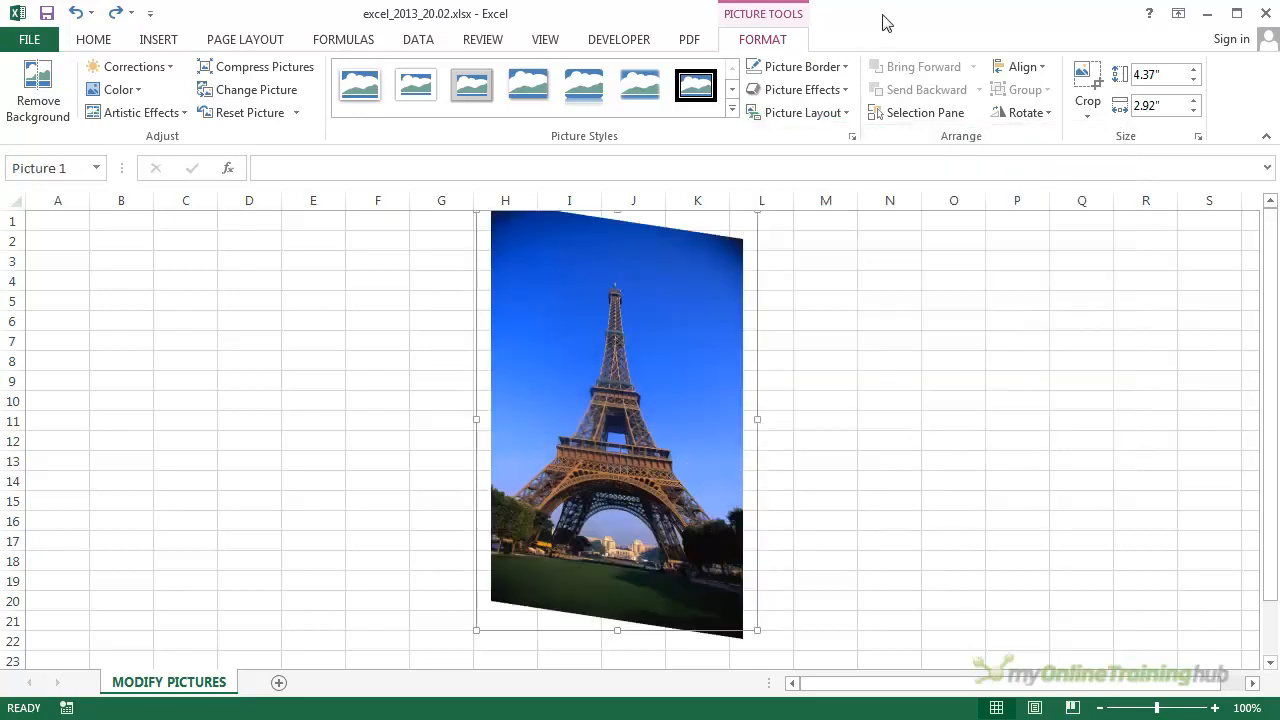
Rotate the picture right 90° and then back left 90°
click(1050, 116)
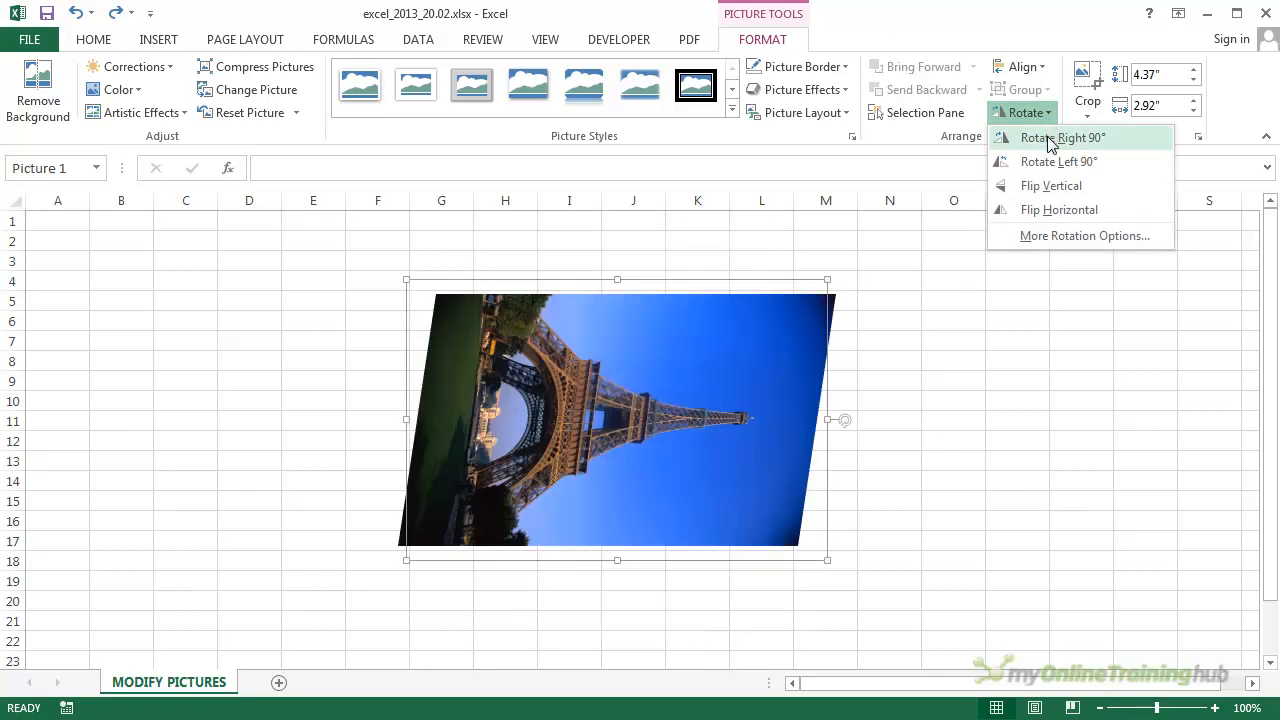
click(1050, 140)
click(1046, 114)
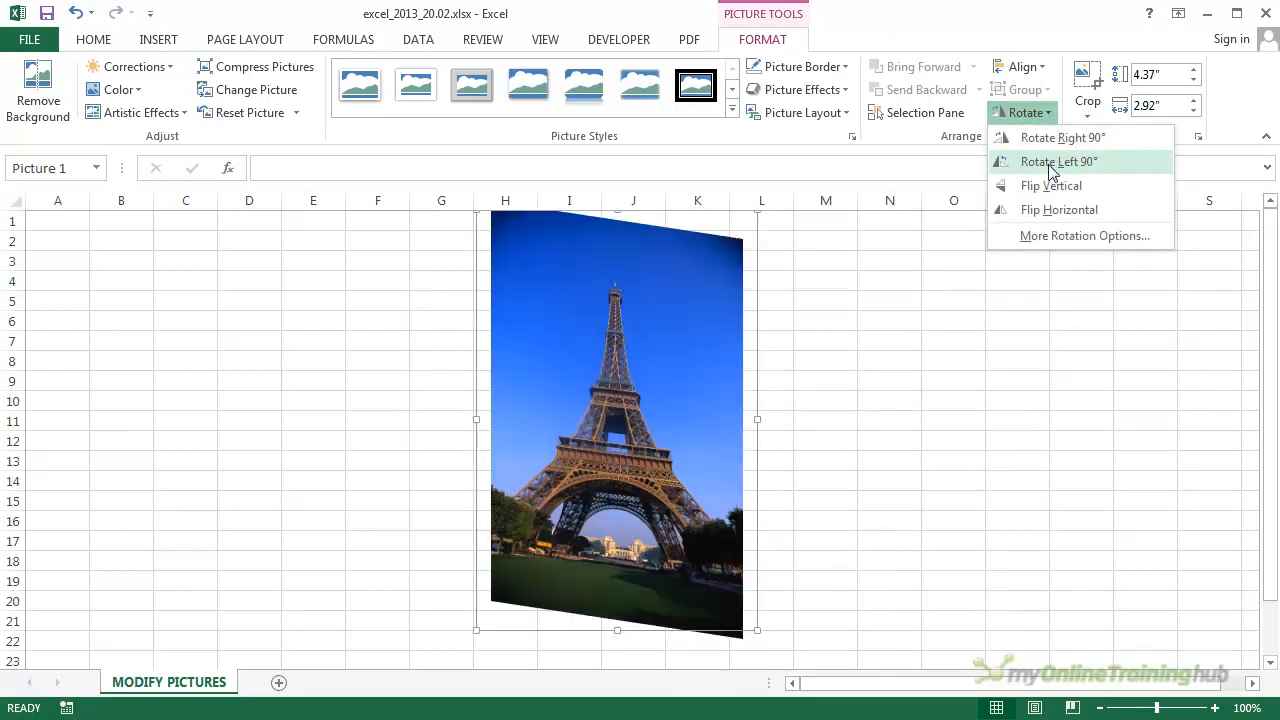
click(1050, 162)
Flip the Eiffel Tower picture vertically and then horizontally
click(1040, 112)
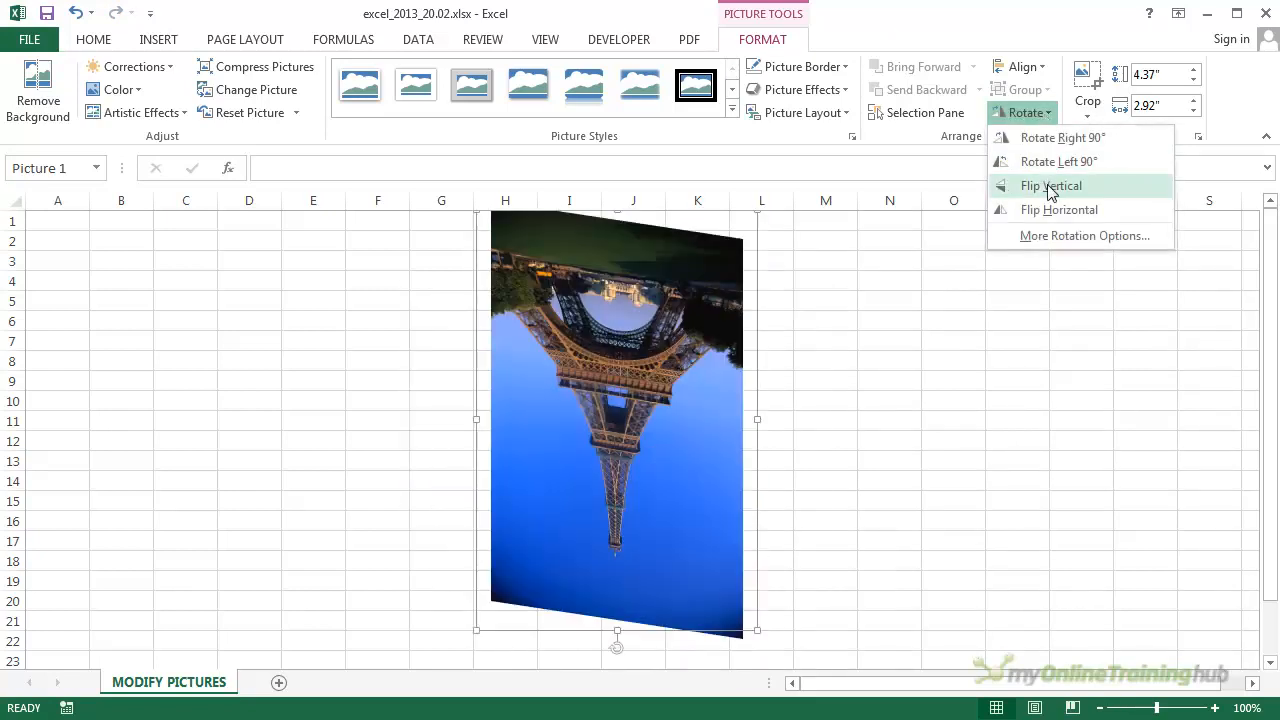
click(1050, 186)
click(1043, 114)
click(1050, 209)
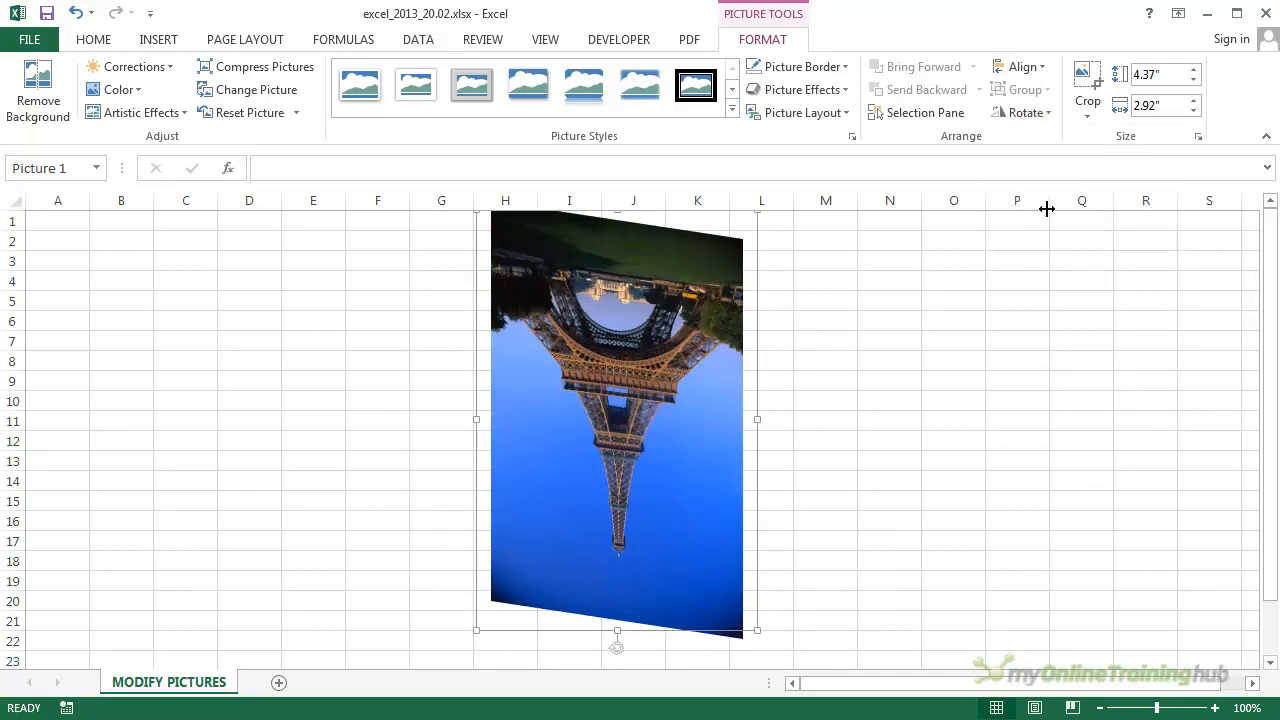
Rotate the flipped picture right by 90° twice
click(1044, 113)
click(1048, 138)
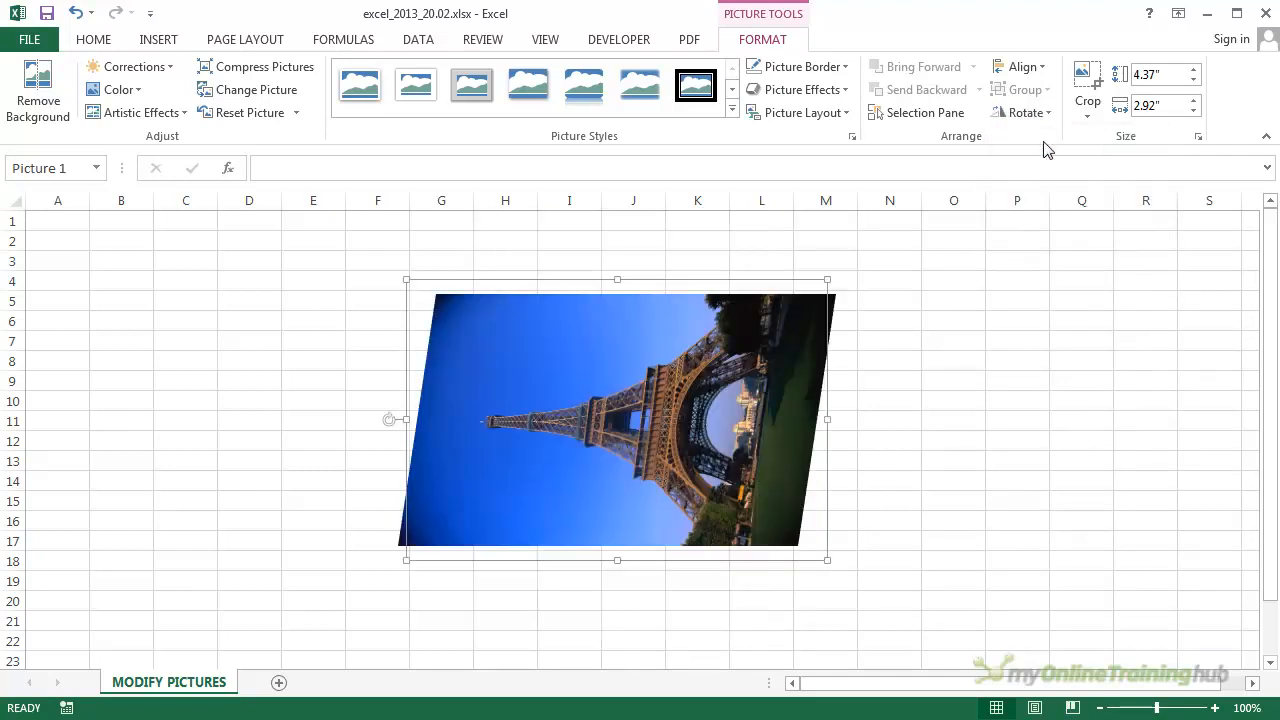
click(1045, 113)
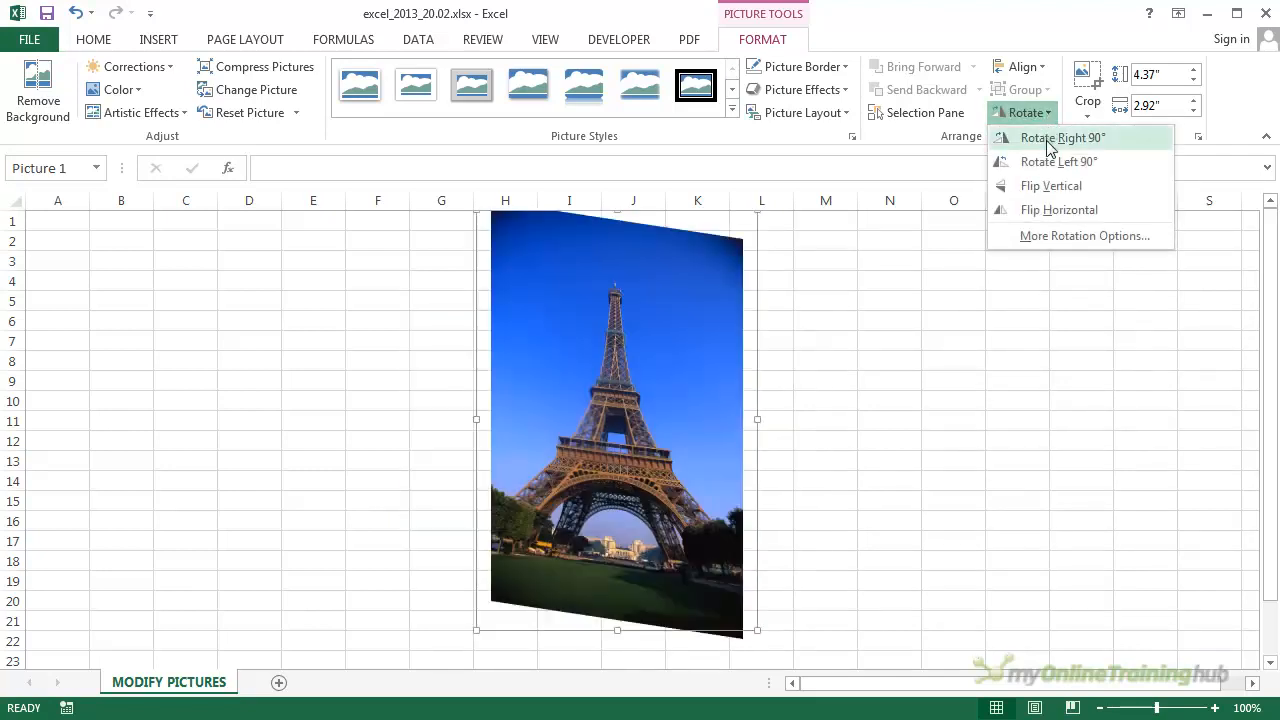
click(1048, 139)
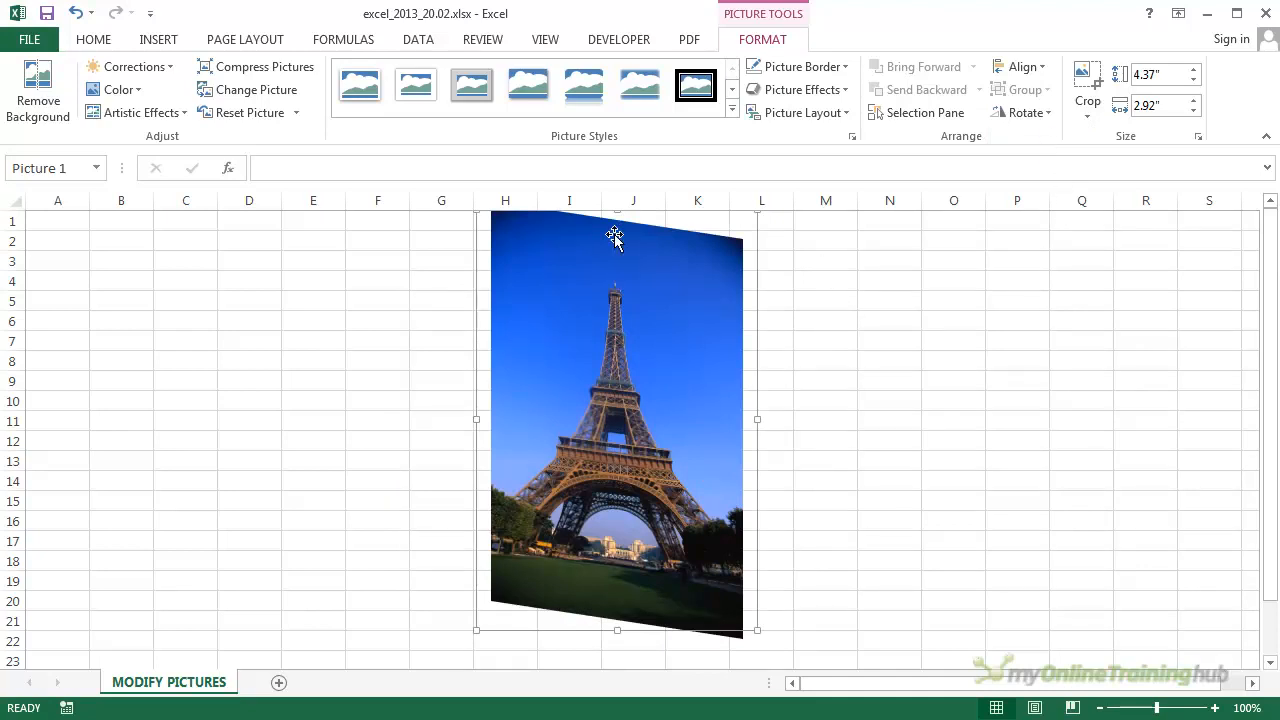
Turn on Snap to Grid in the alignment options, then deselect and reselect the picture
click(1047, 68)
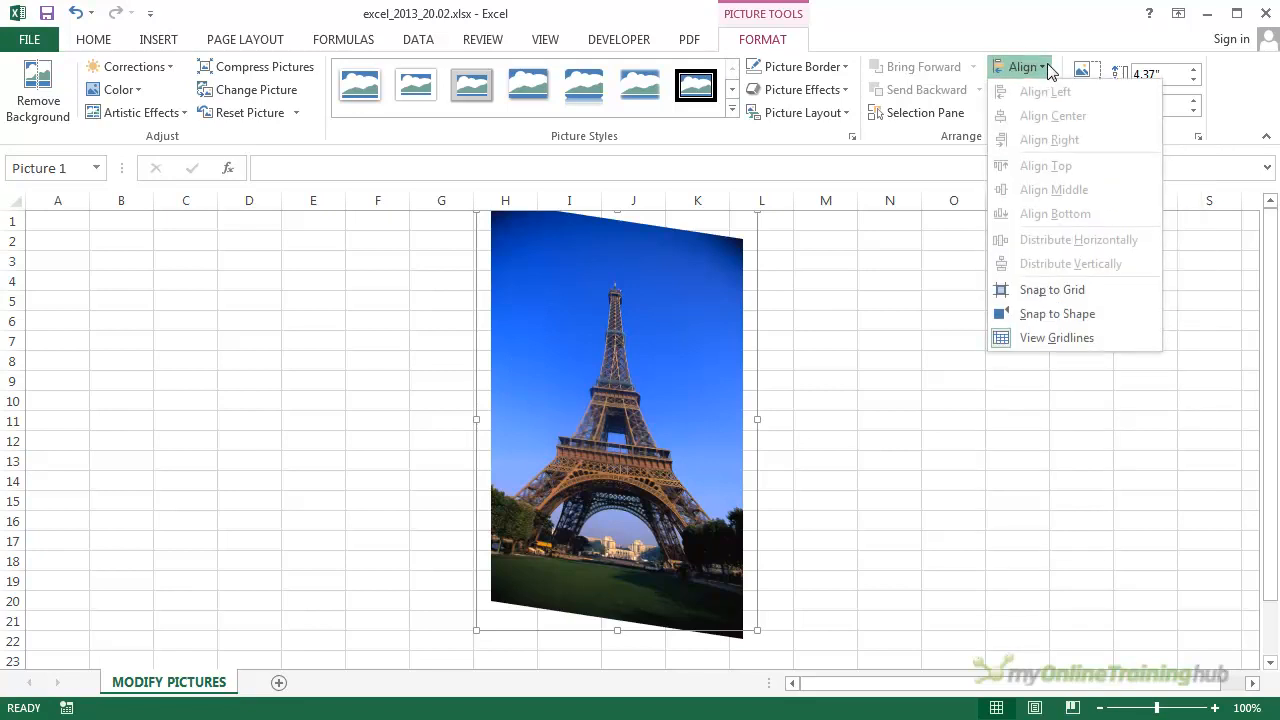
click(1031, 298)
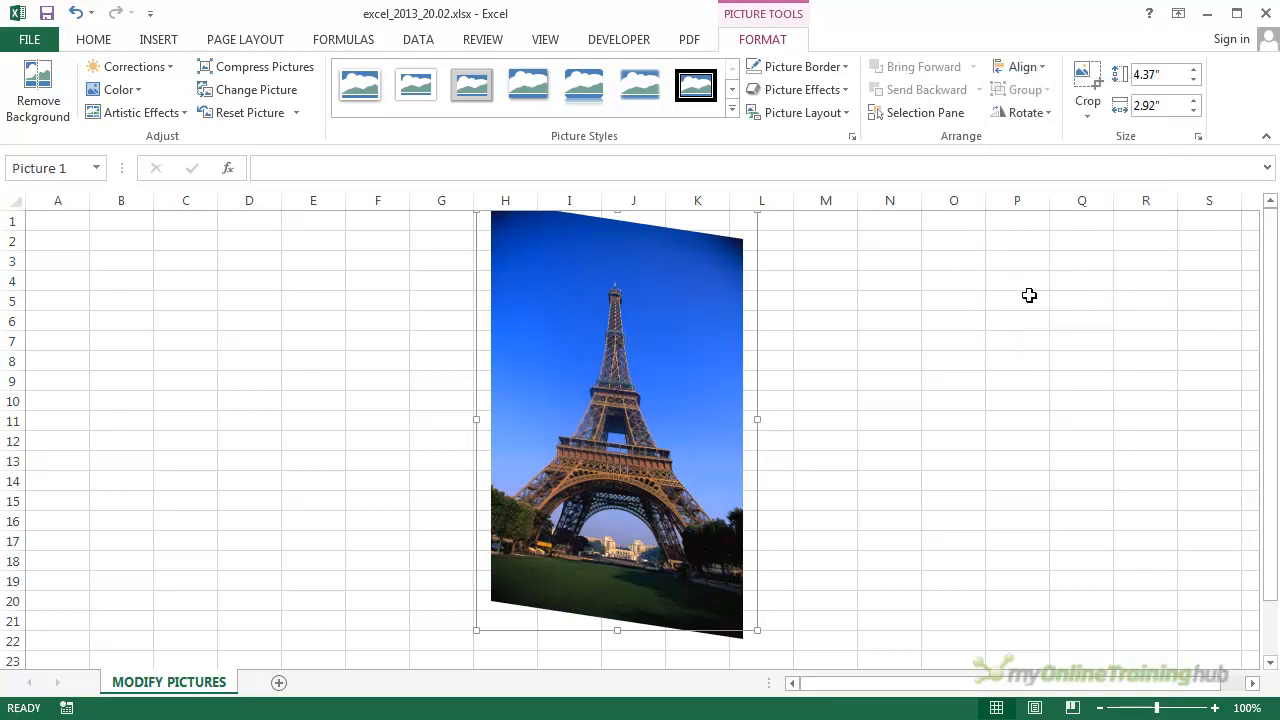
click(811, 296)
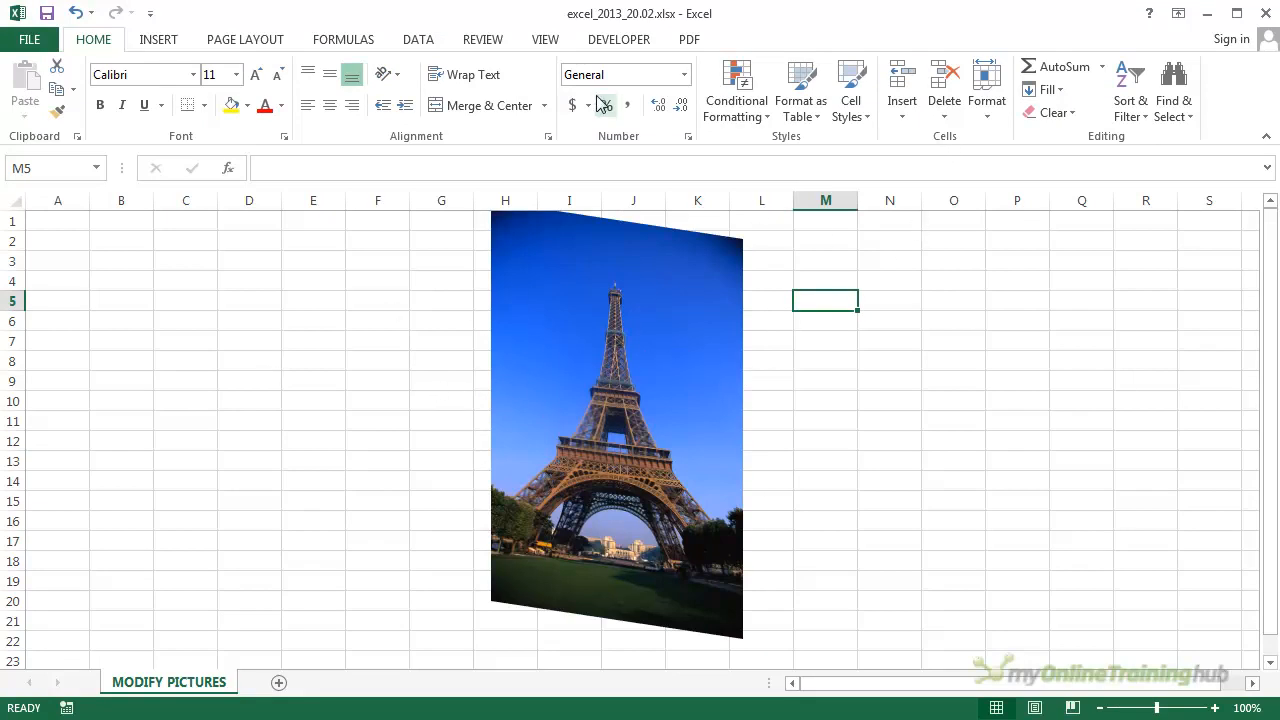
click(660, 292)
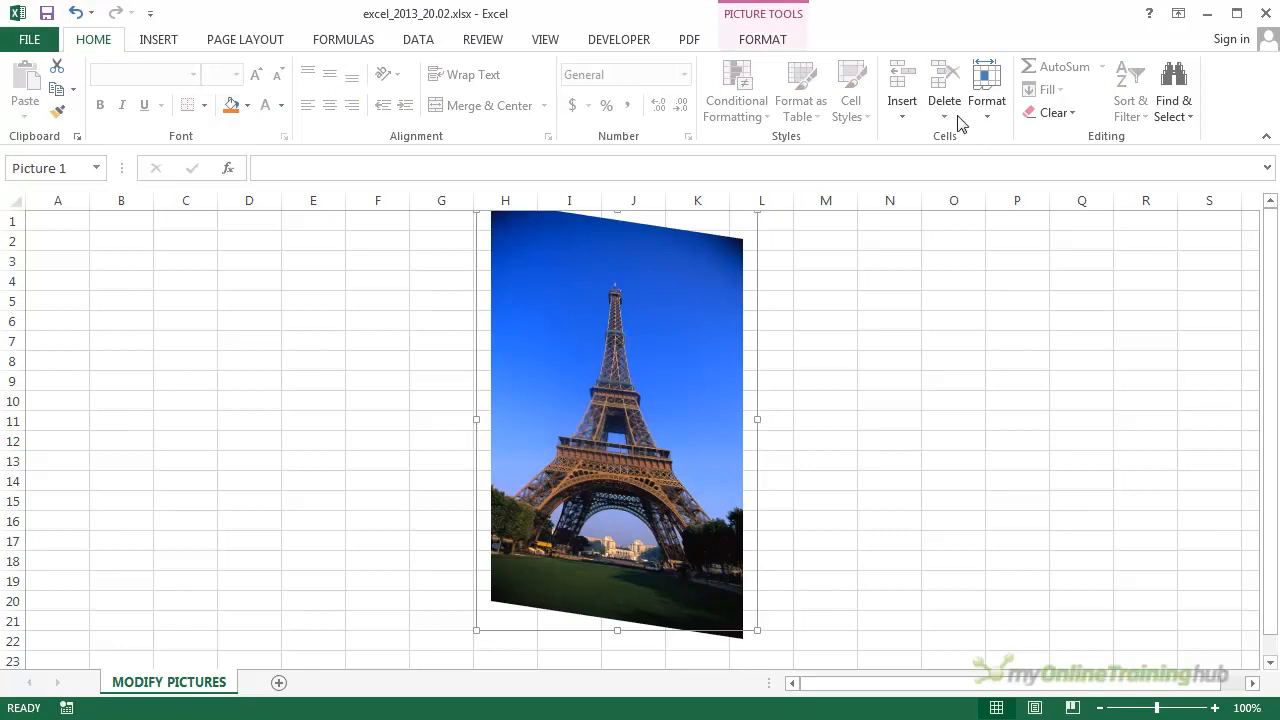
Crop the picture's bottom and top edges to a height of about 3.23"
click(765, 36)
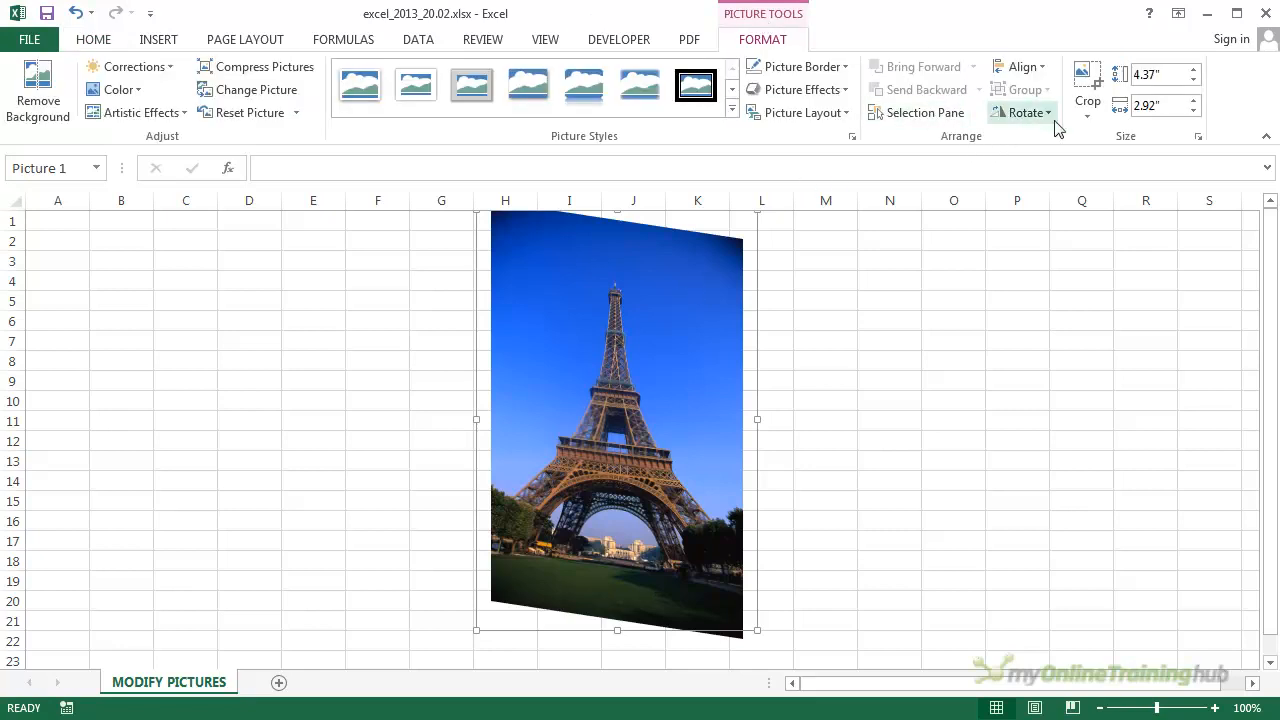
click(1088, 120)
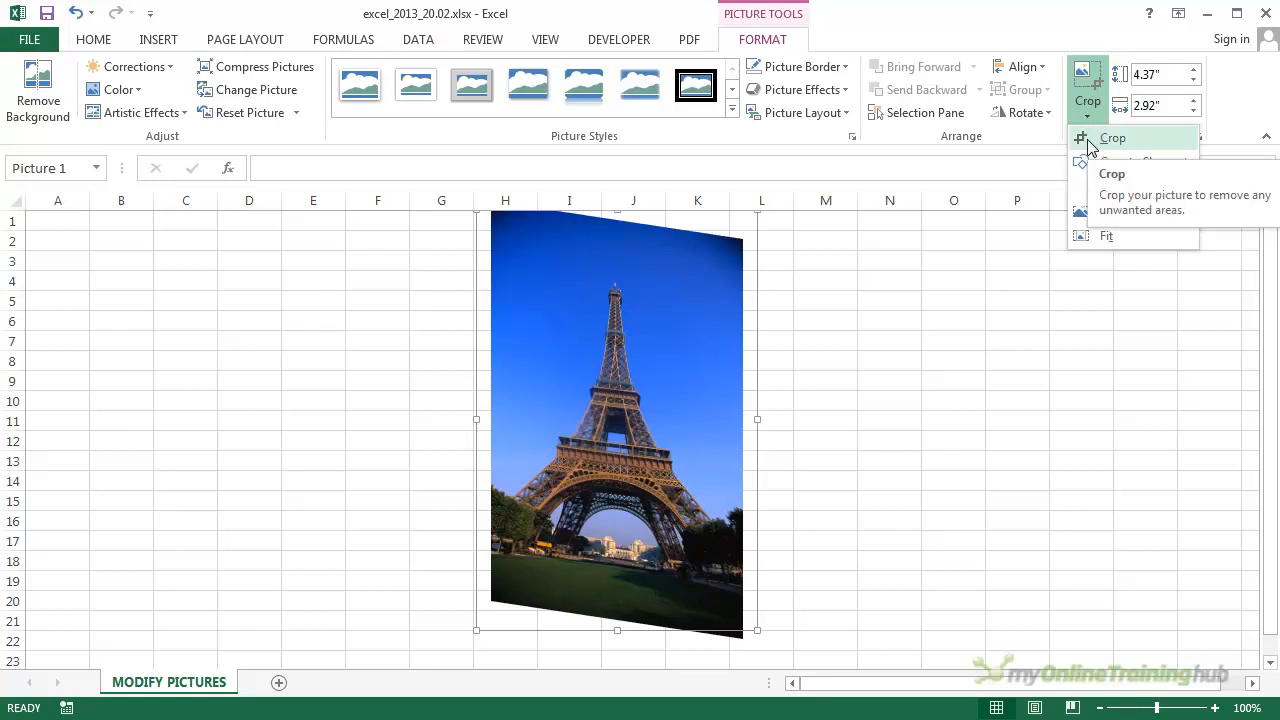
click(1089, 141)
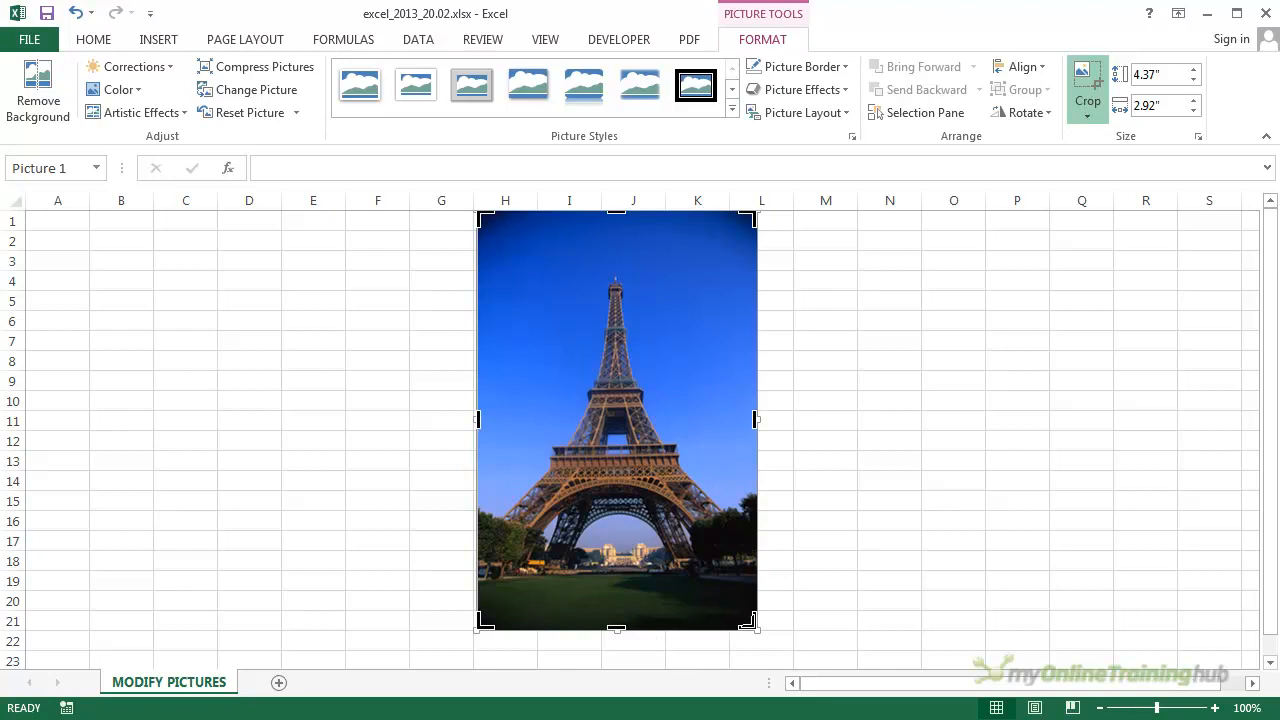
drag(614, 627, 609, 570)
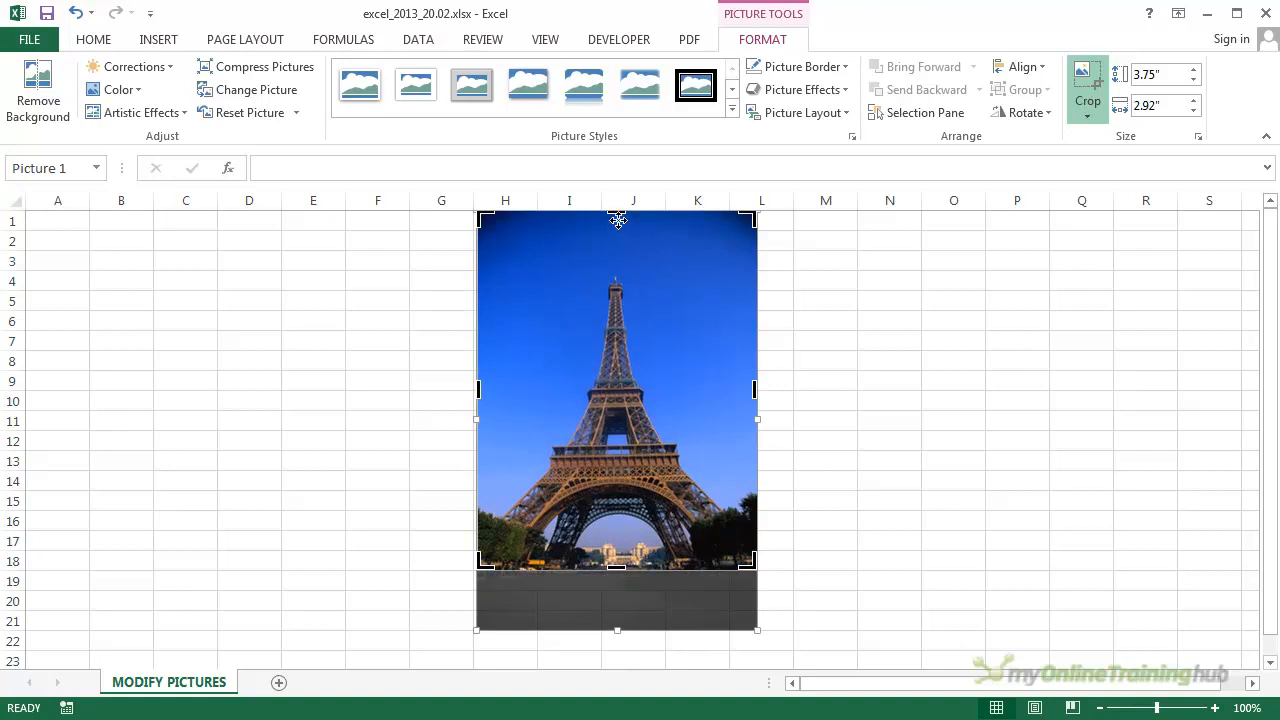
drag(616, 210, 619, 259)
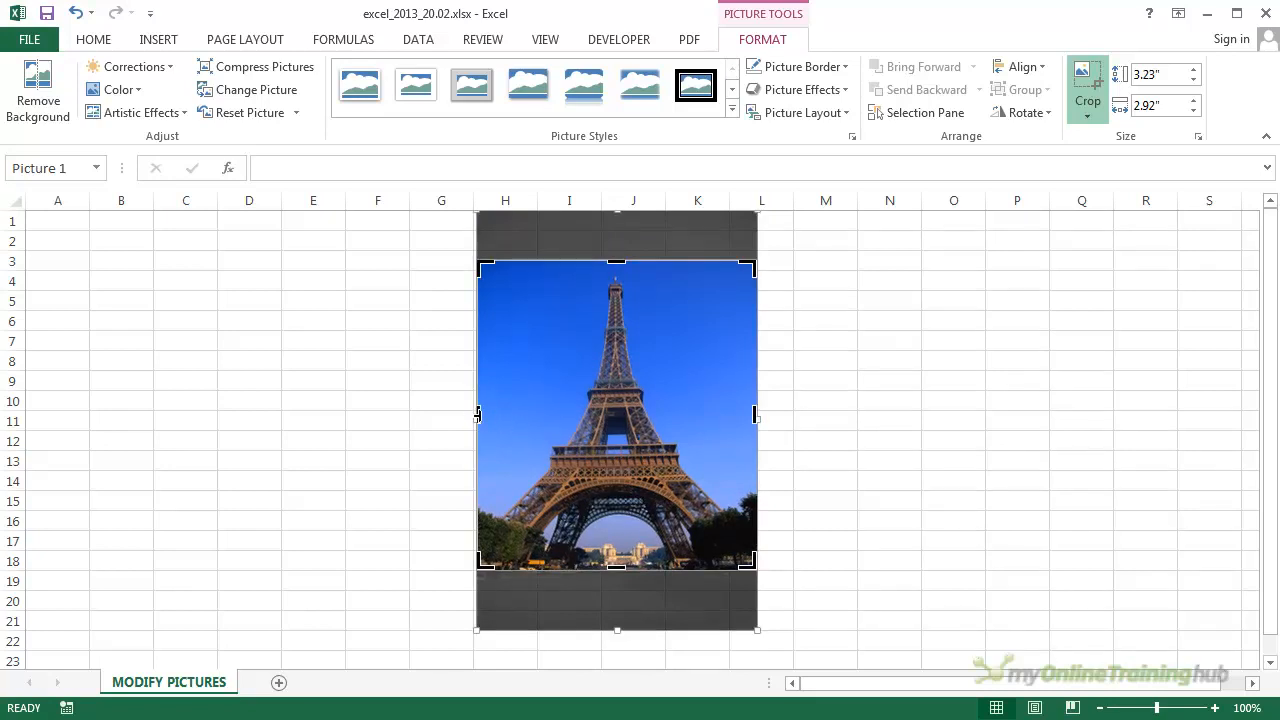
Turn off Snap to Grid and crop the picture's left and right sides to a width of about 2.19"
mouse_move(477, 414)
mouse_down()
mouse_move(517, 414)
mouse_move(495, 421)
mouse_up()
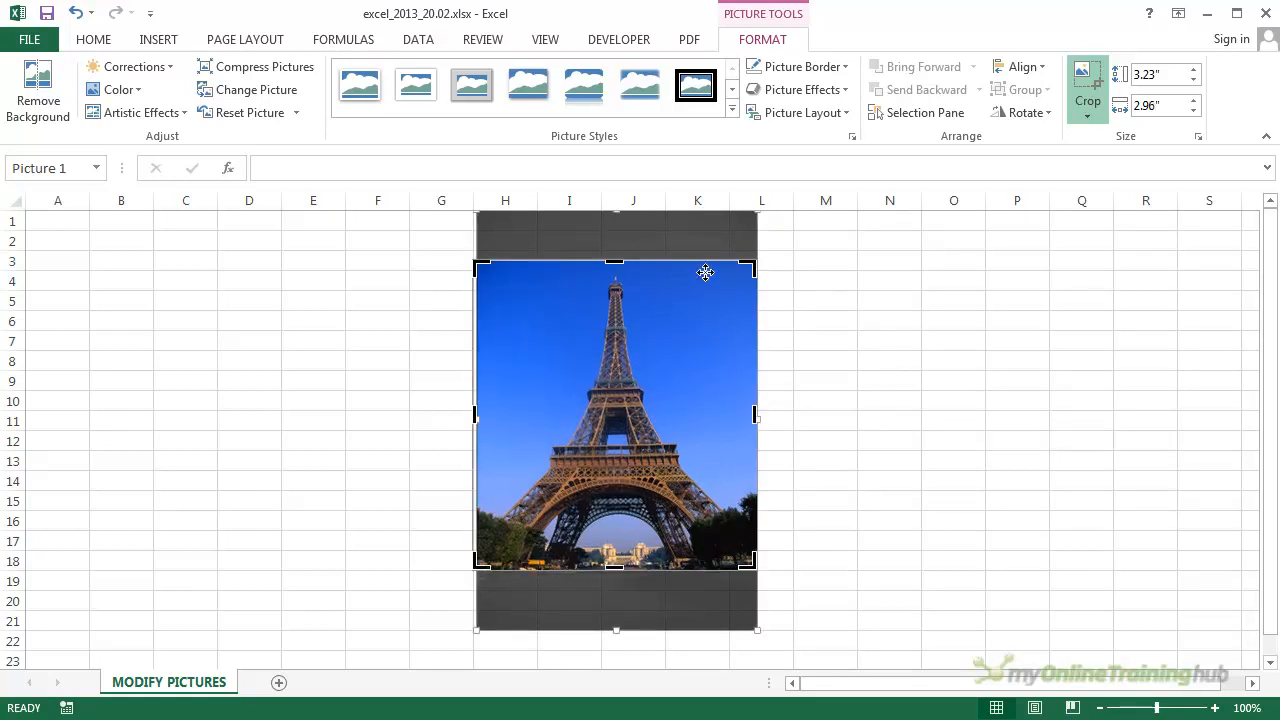
click(1042, 70)
click(1051, 290)
drag(475, 414, 512, 414)
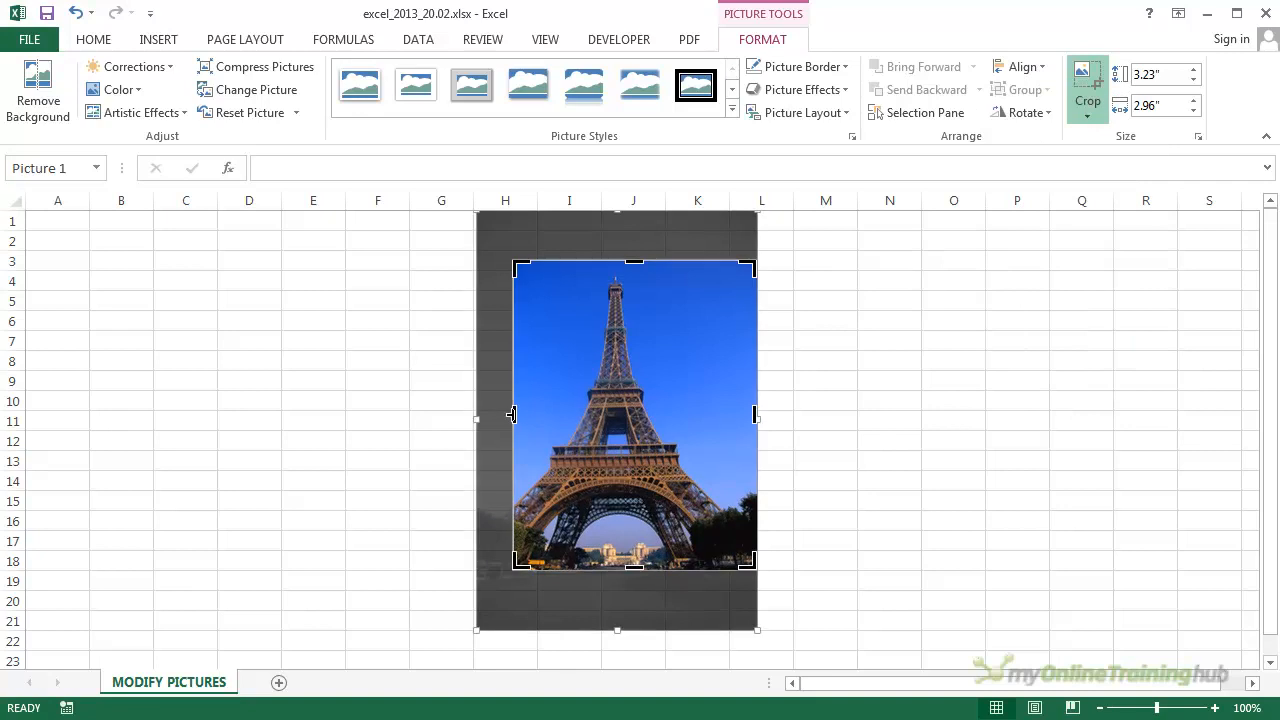
drag(756, 417, 723, 418)
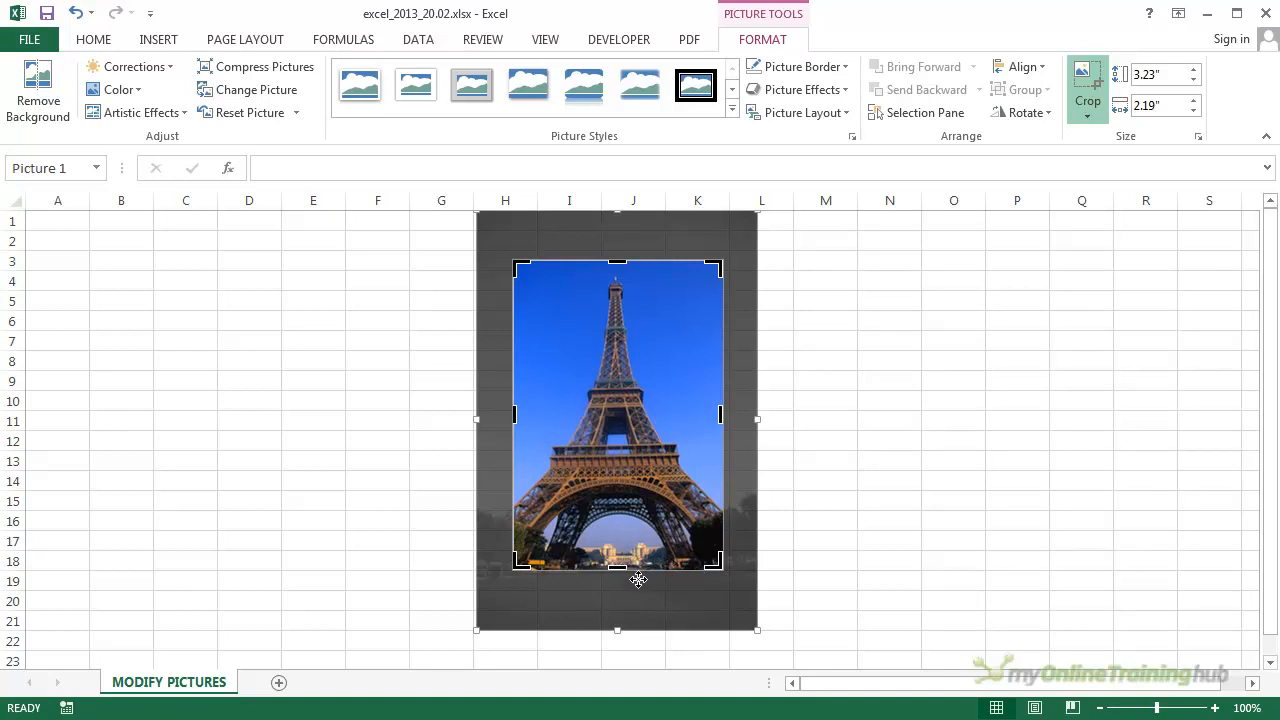
Review the crop-to-shape and aspect ratio options, then finish cropping the picture
click(1088, 112)
mouse_move(1135, 172)
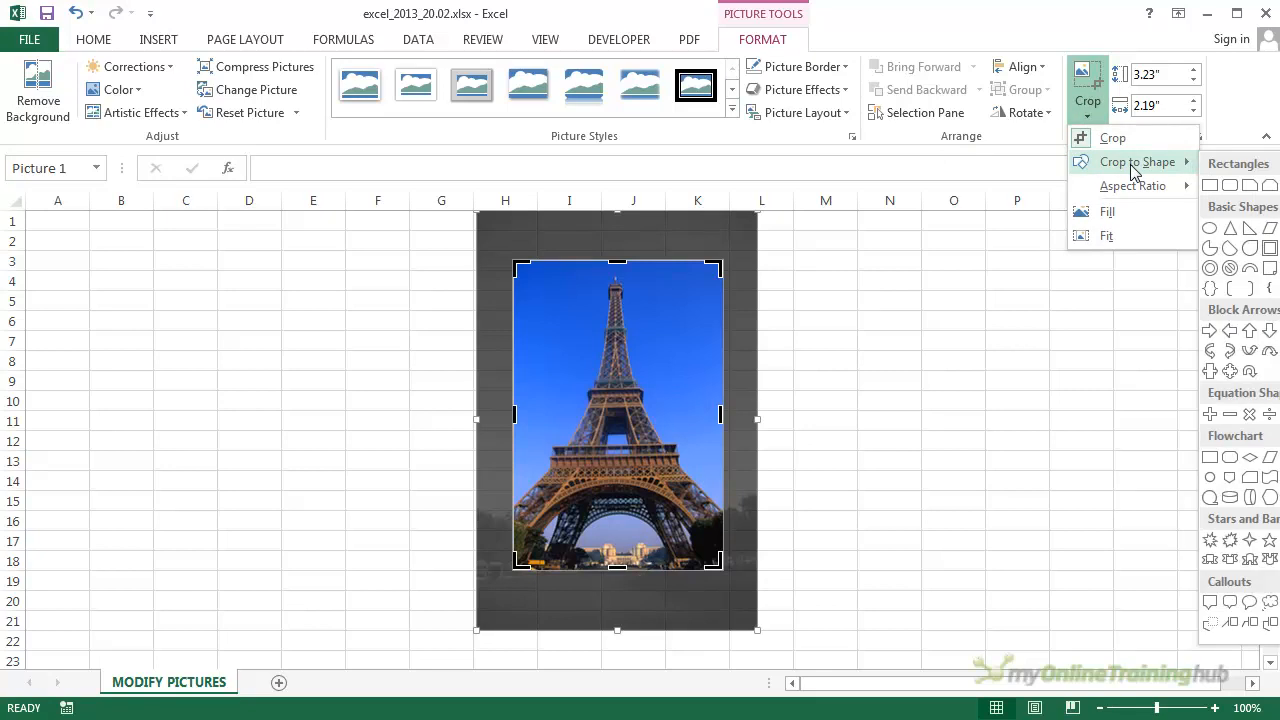
mouse_move(1124, 197)
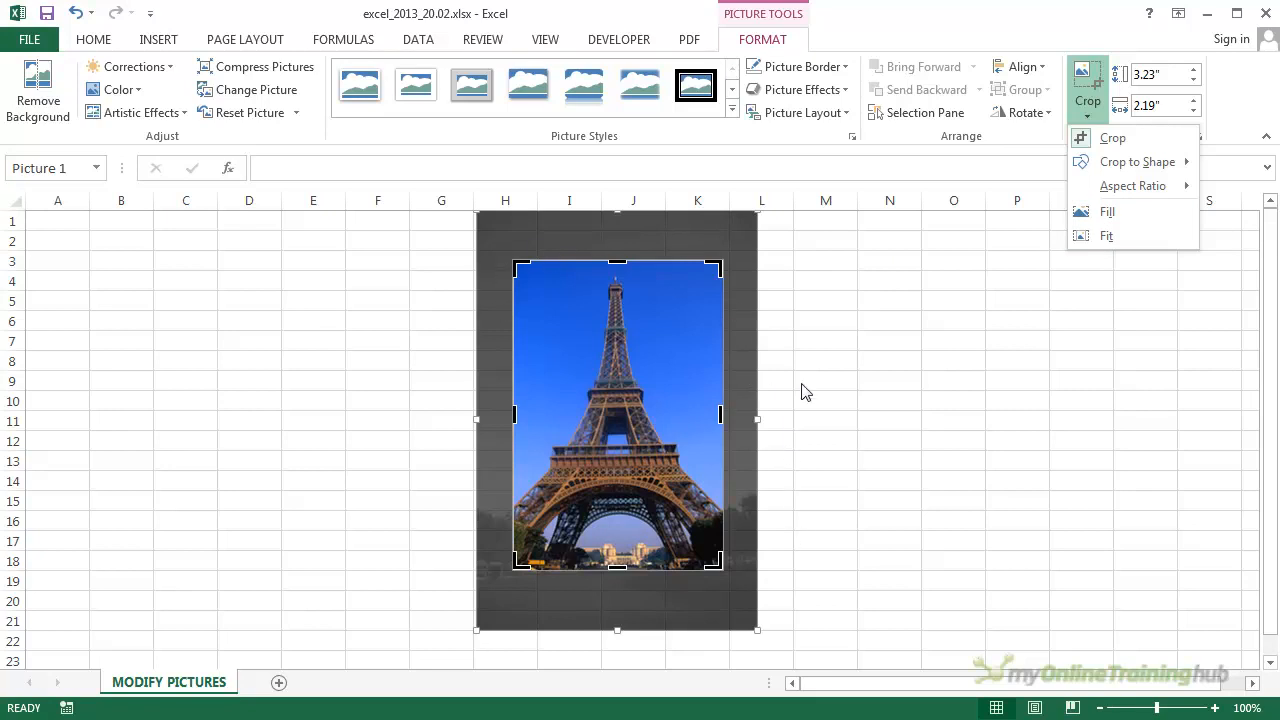
click(1078, 140)
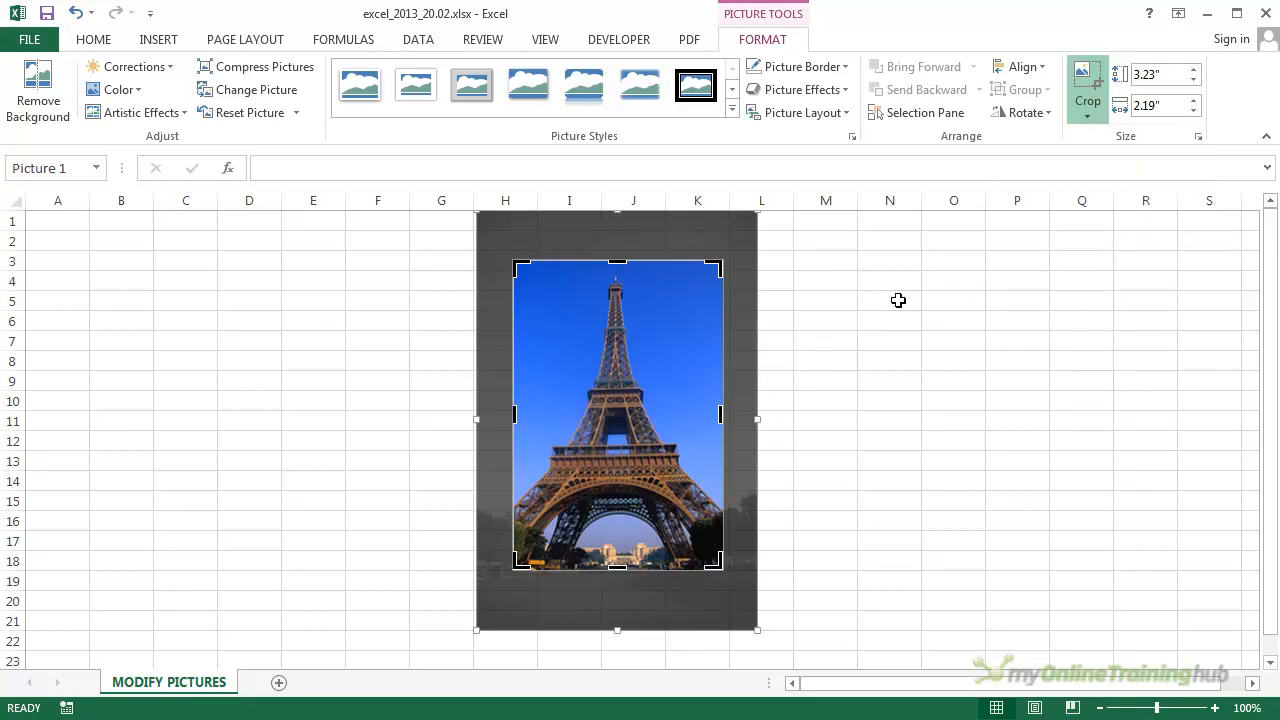
click(856, 314)
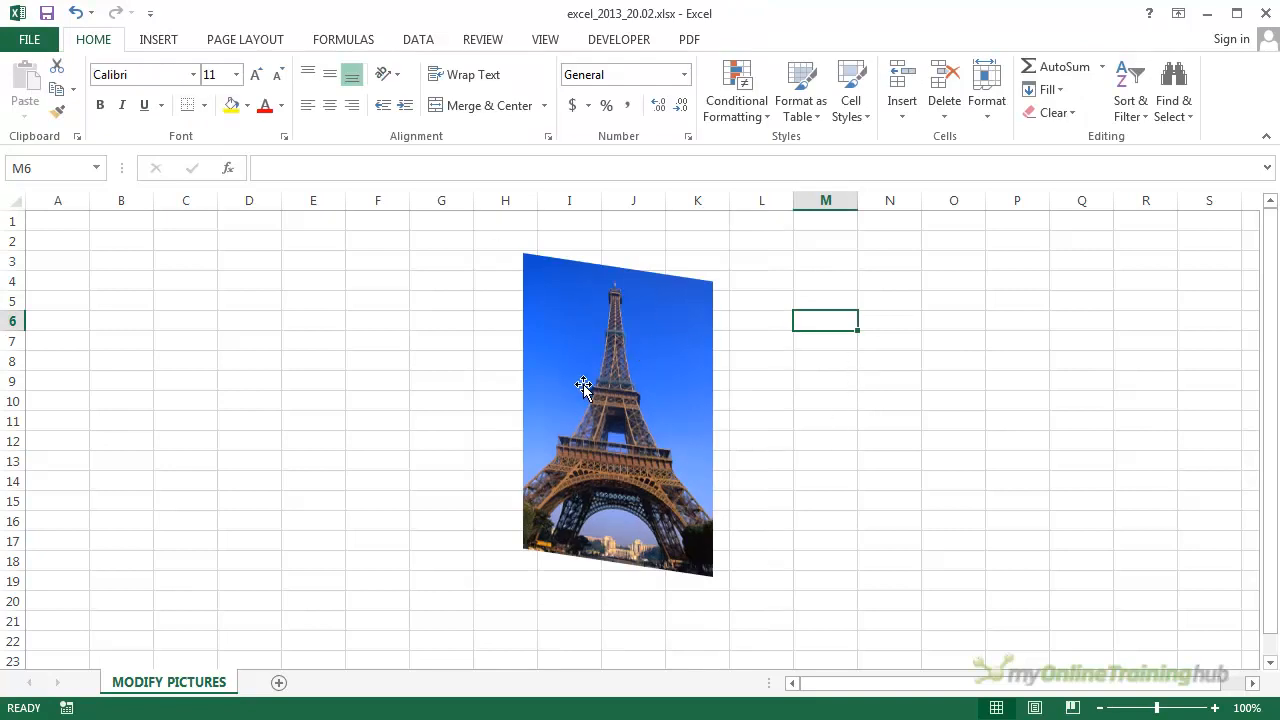
Examine the cropped picture's detailed size, properties, corrections and color settings, then close them and reselect the picture
click(678, 344)
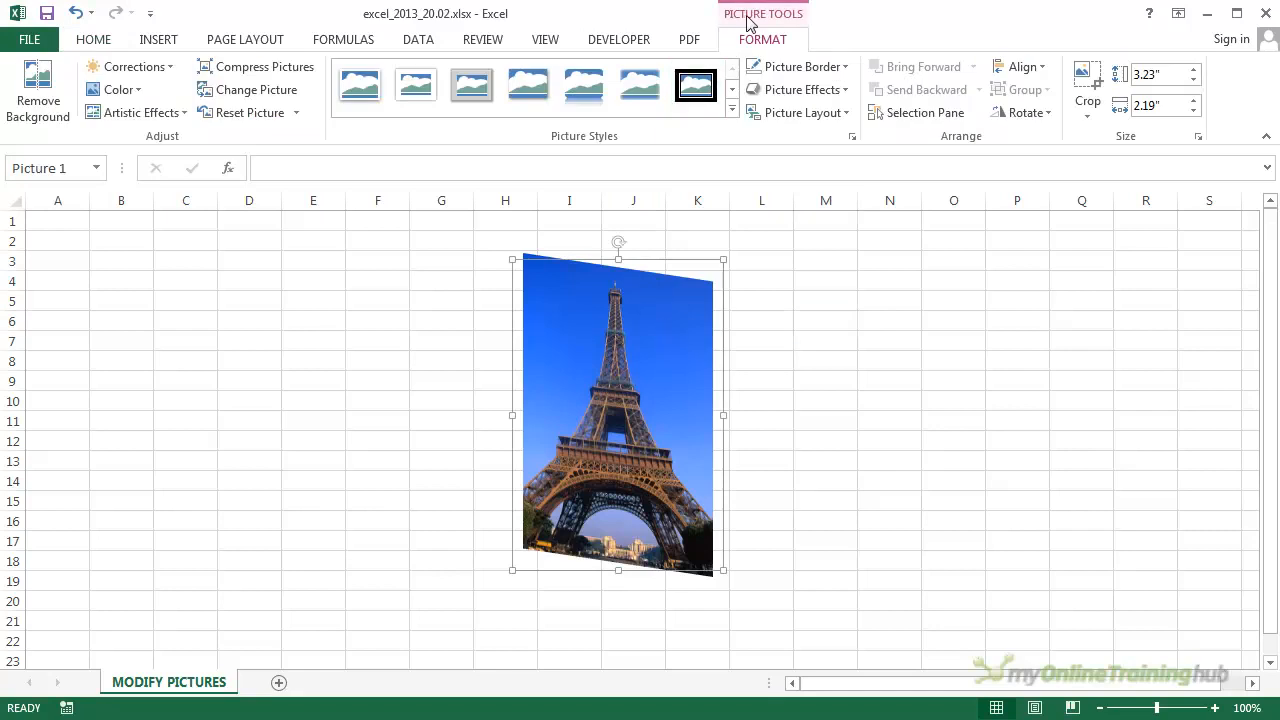
click(1197, 136)
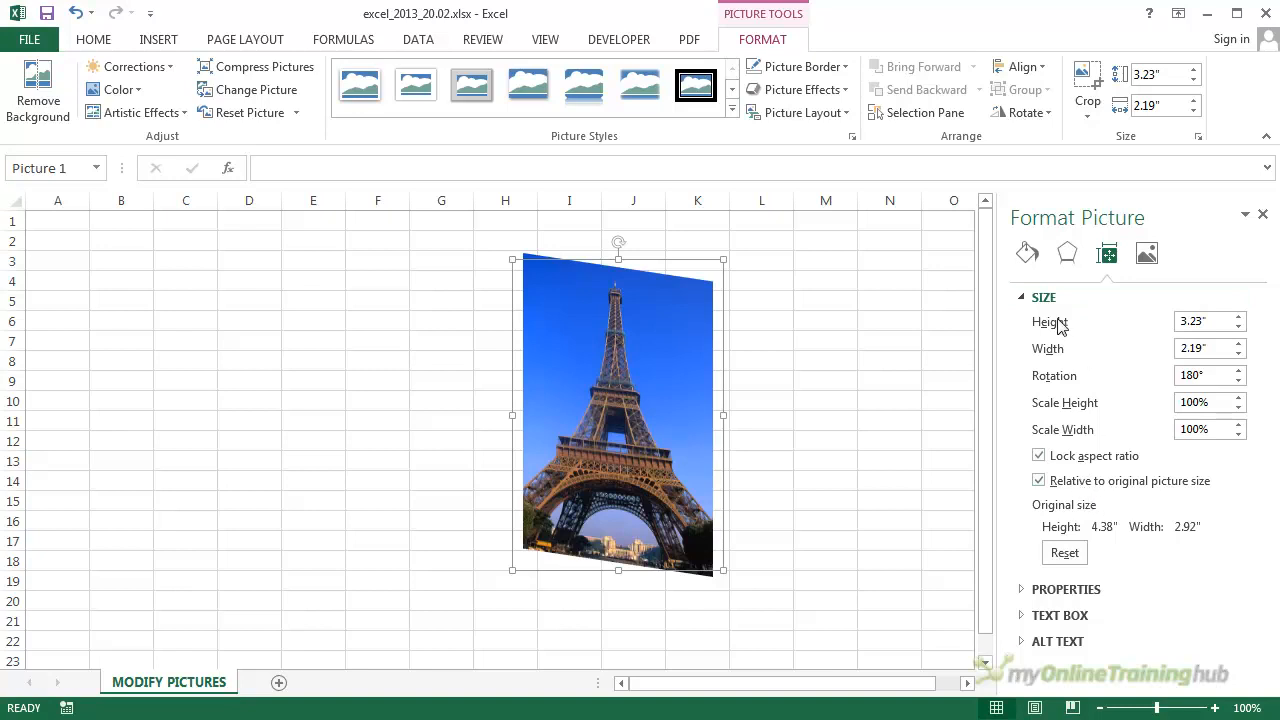
click(1046, 480)
click(1056, 588)
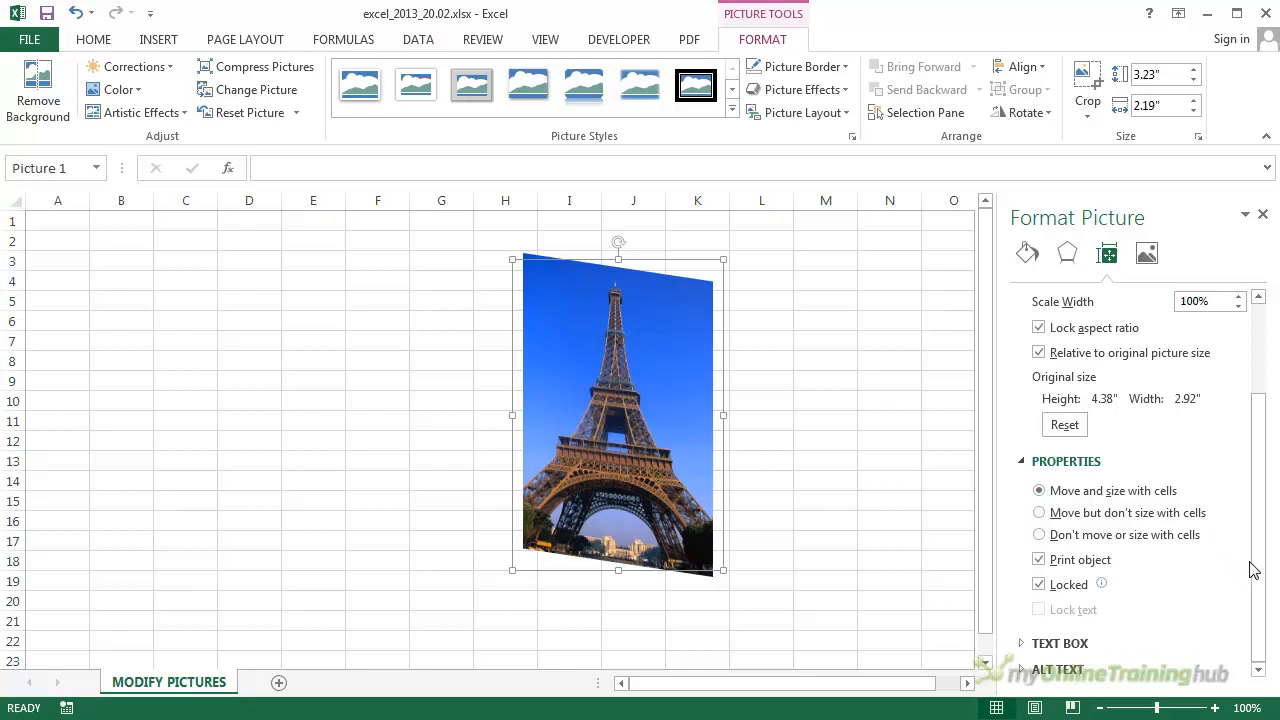
drag(1258, 564, 1230, 275)
click(1146, 254)
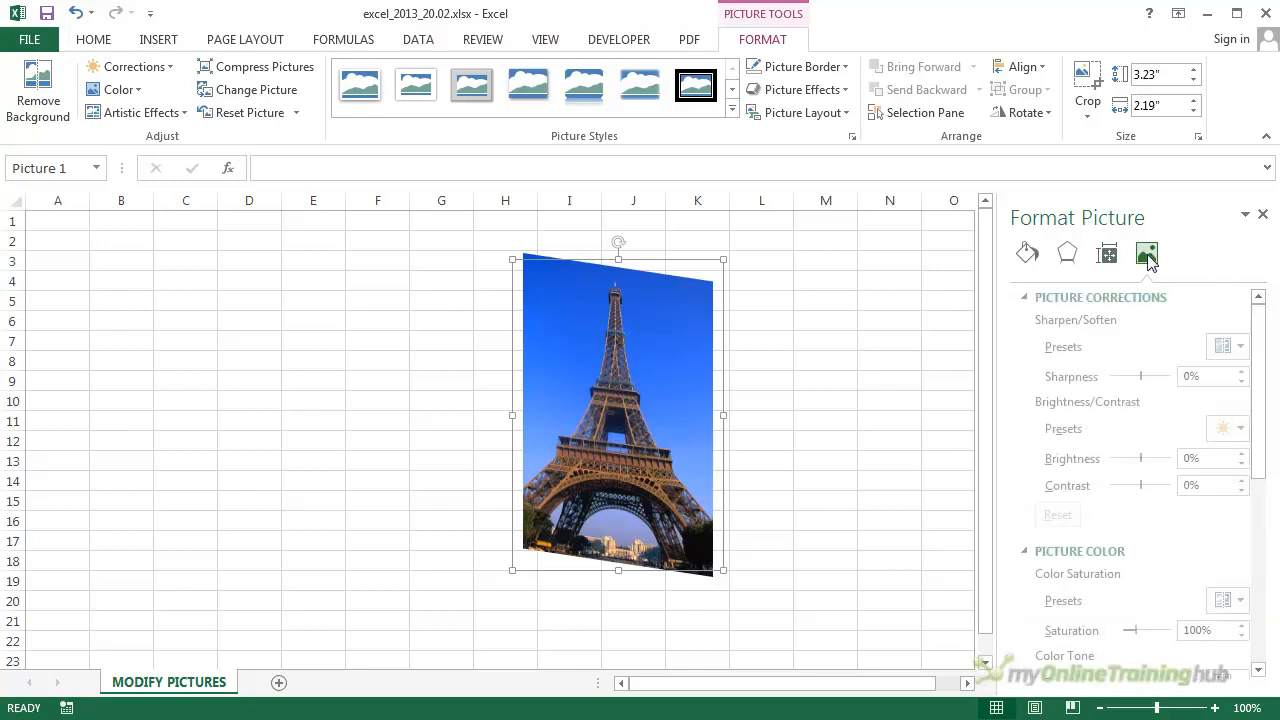
click(1262, 214)
click(837, 400)
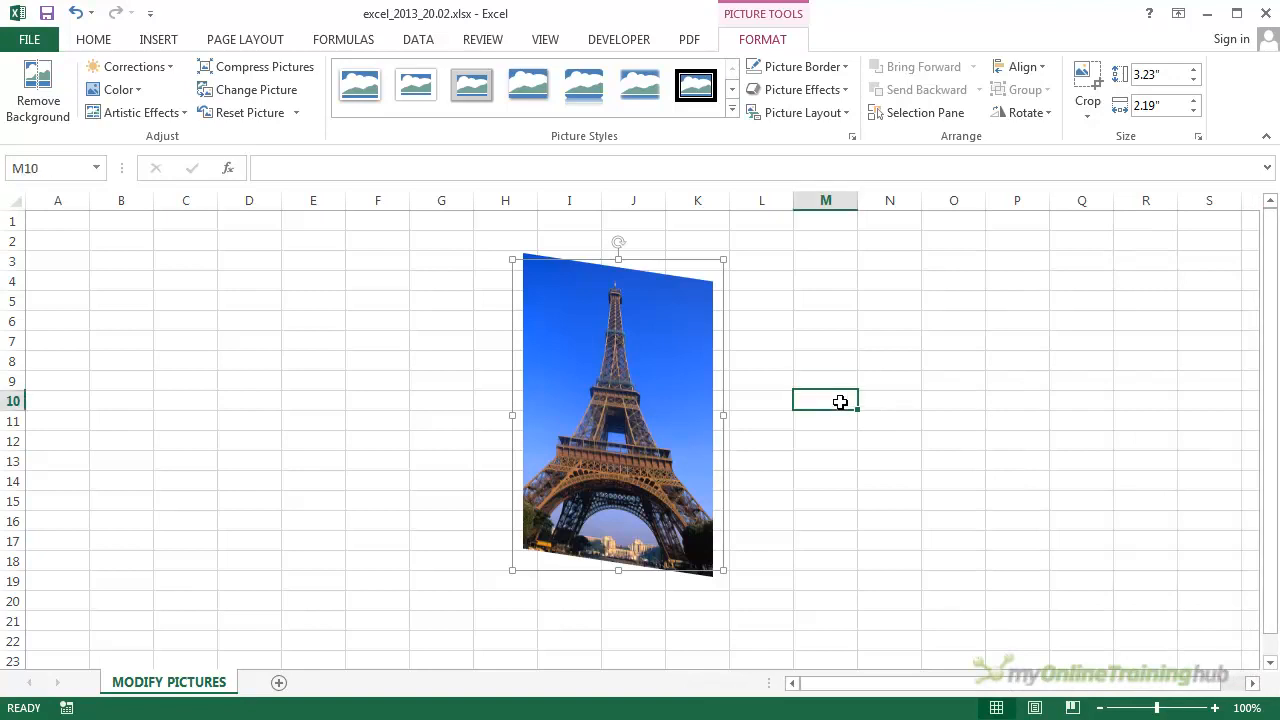
click(585, 340)
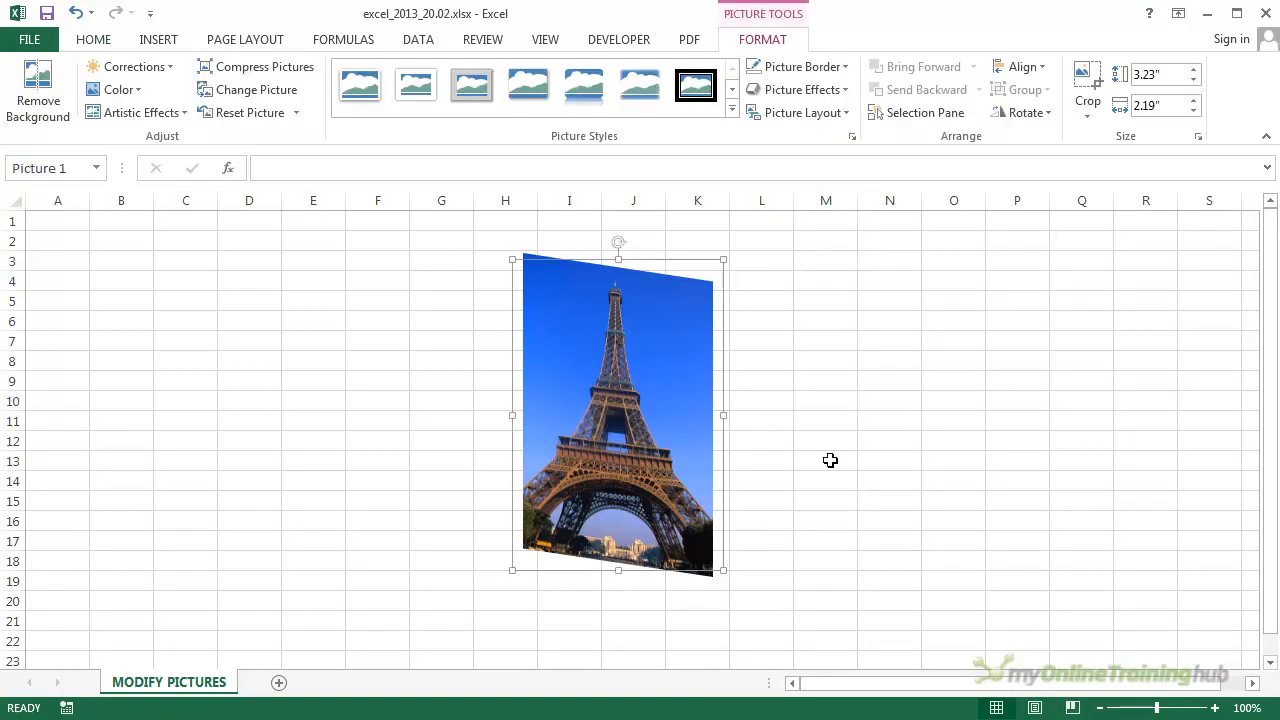